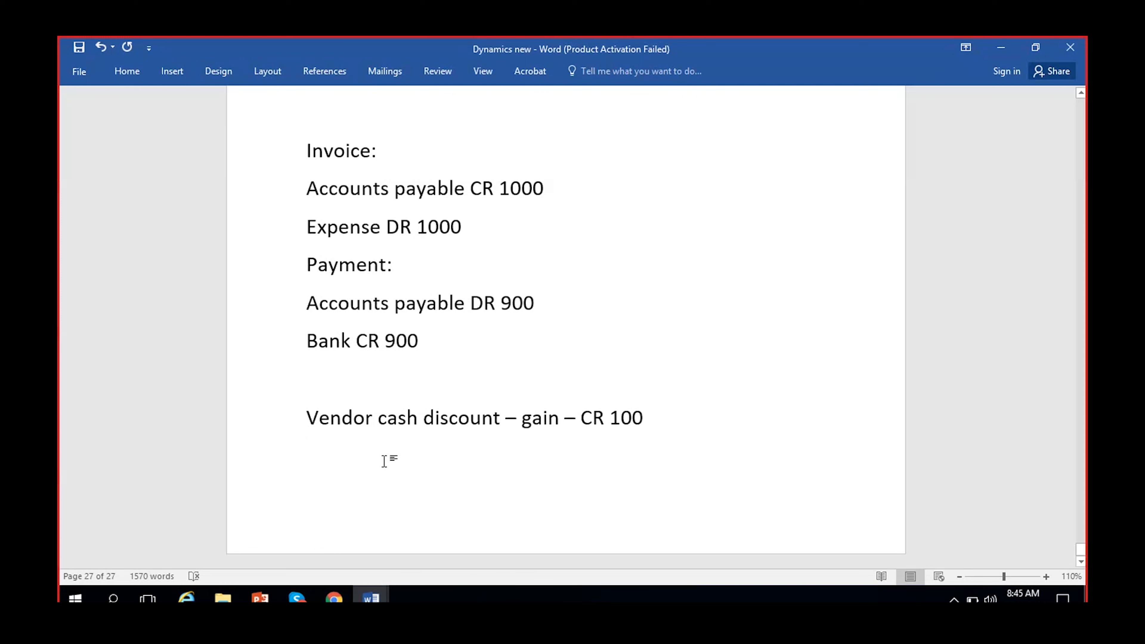
Add the line "Accounts payable DR 1000" below the vendor cash discount entry.
type("Accounts payable")
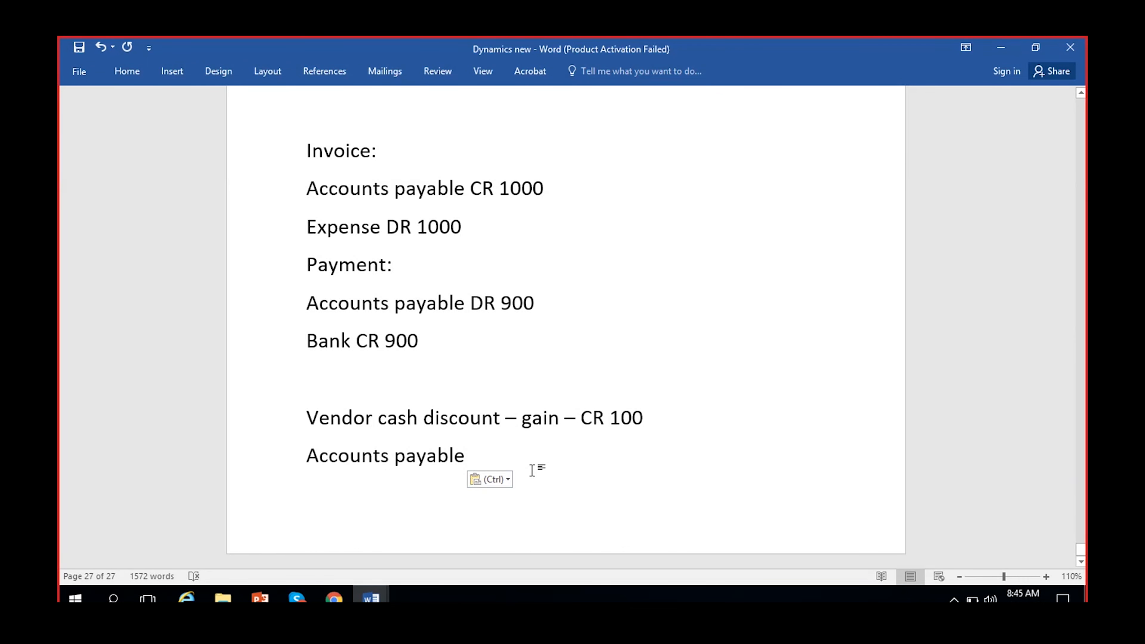
type("DR 1000")
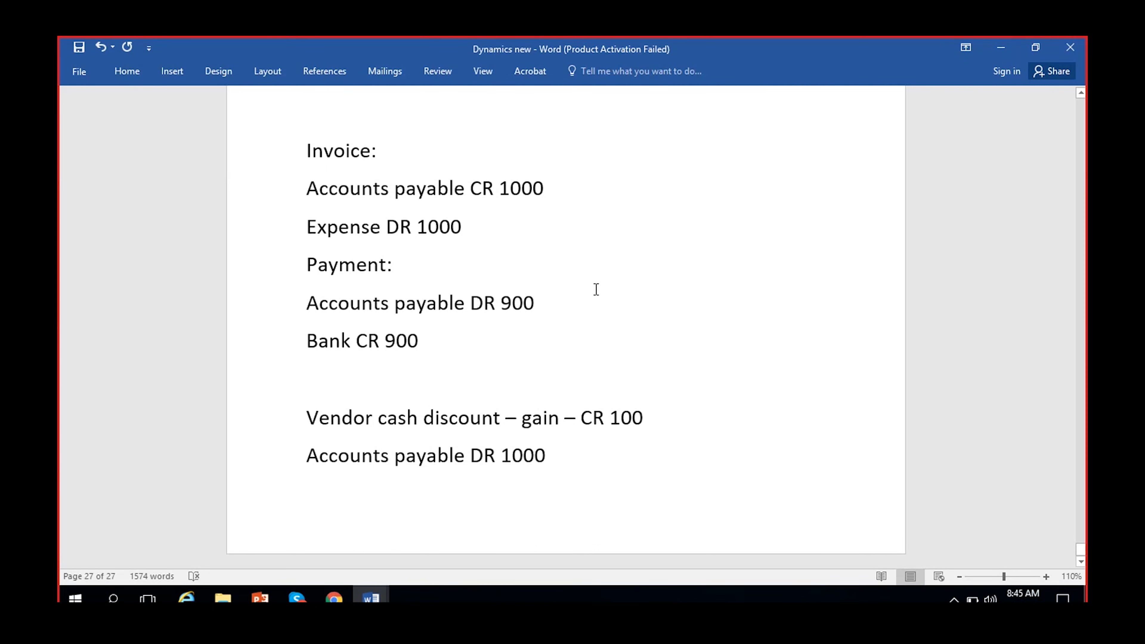
Compare the invoice's accounts payable line with the payment's bank, vendor cash discount and accounts payable lines, highlighting each.
left_click(549, 195)
triple_click(343, 192)
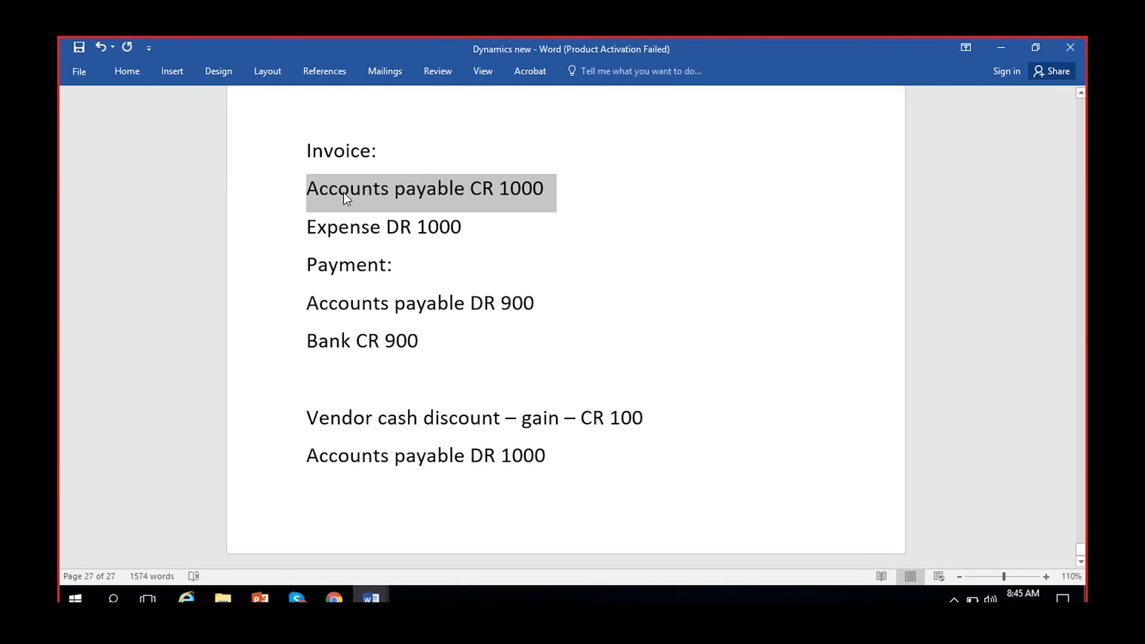
left_click(525, 199)
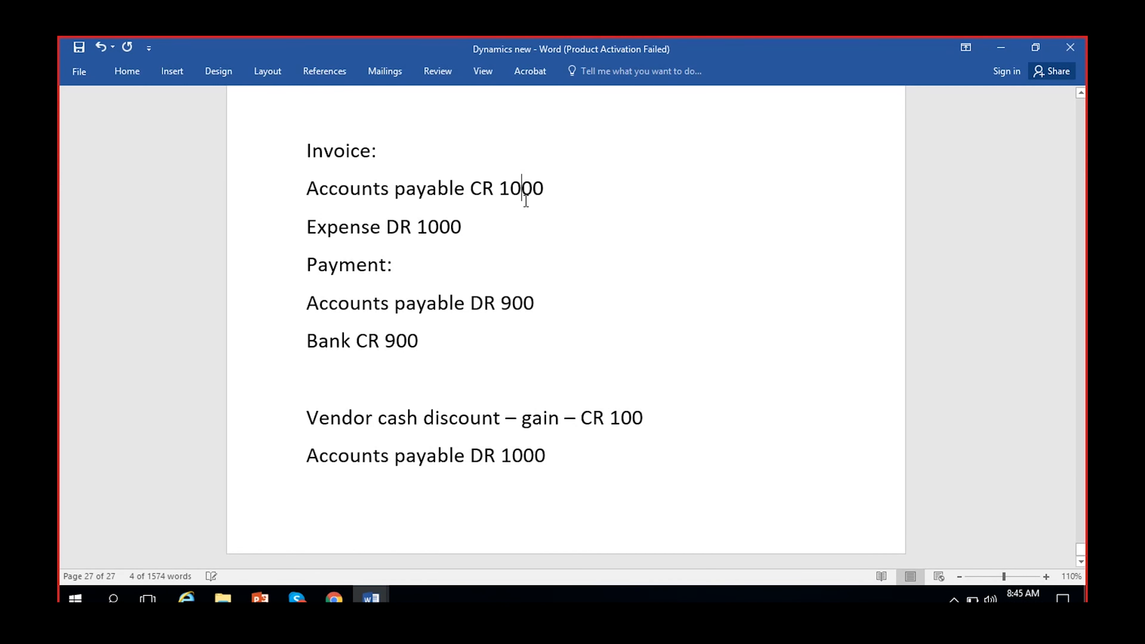
left_click_drag(314, 188, 528, 197)
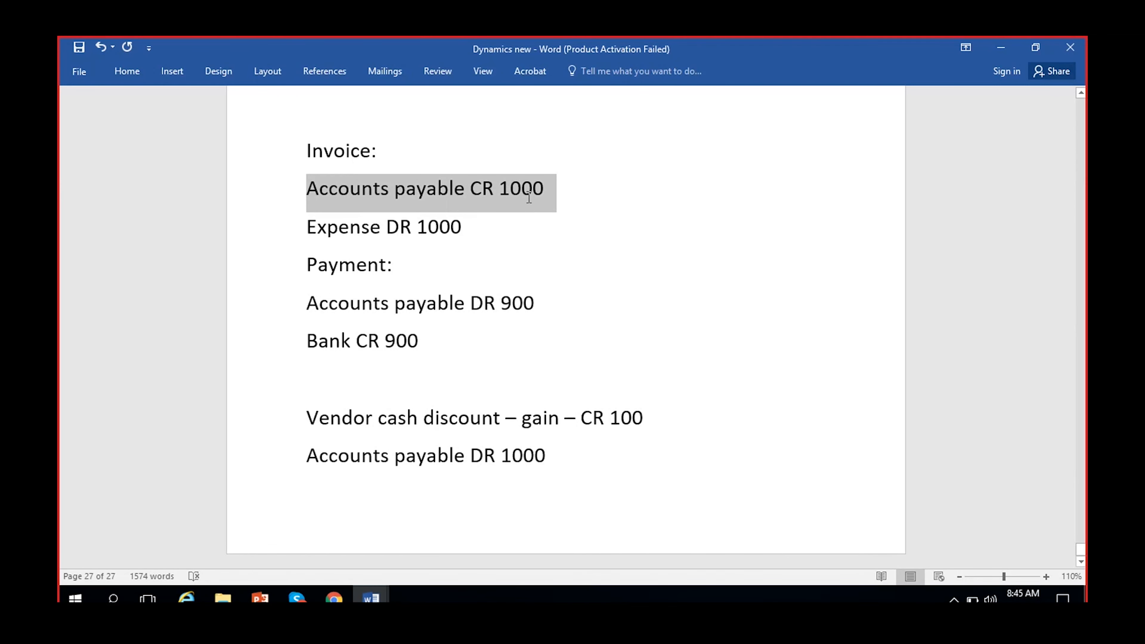
left_click_drag(567, 455, 261, 460)
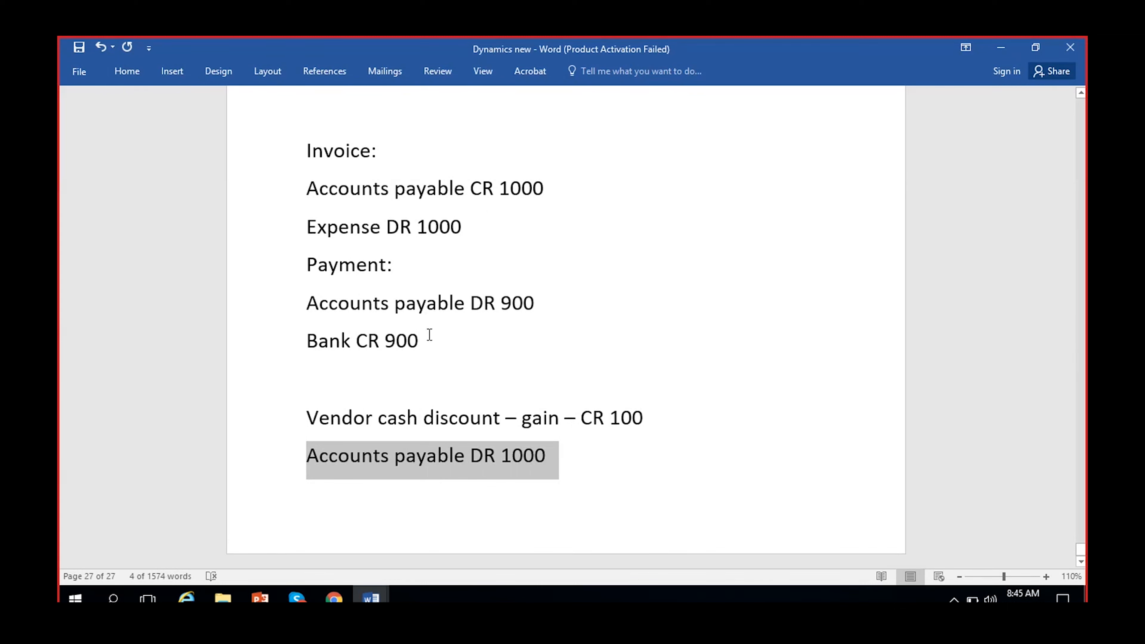
left_click_drag(429, 334, 302, 347)
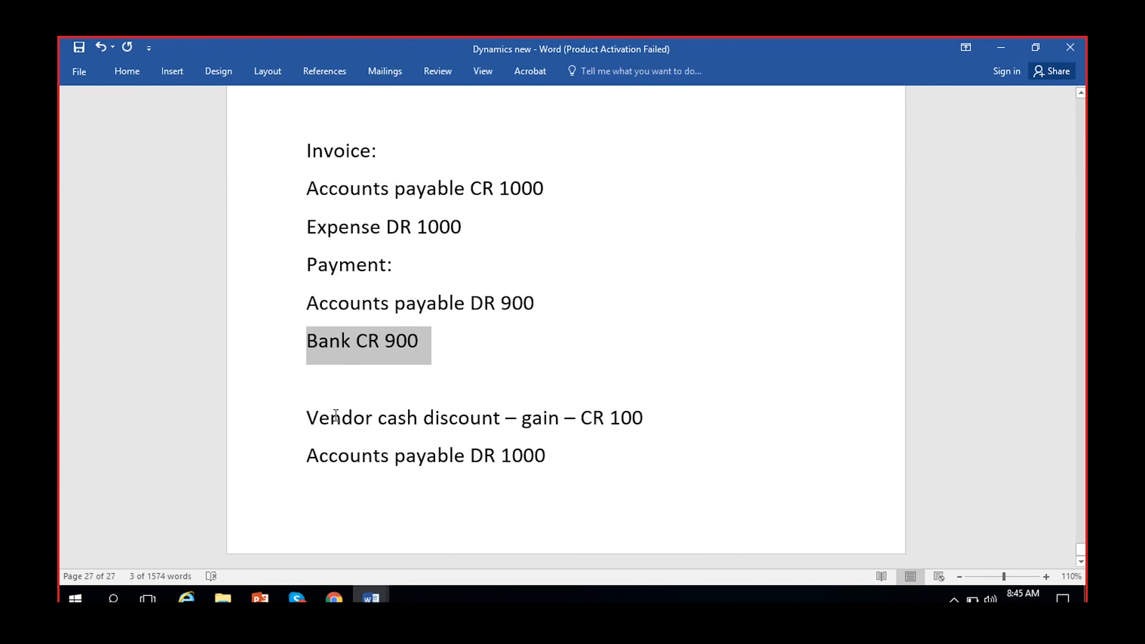
left_click_drag(301, 412, 662, 415)
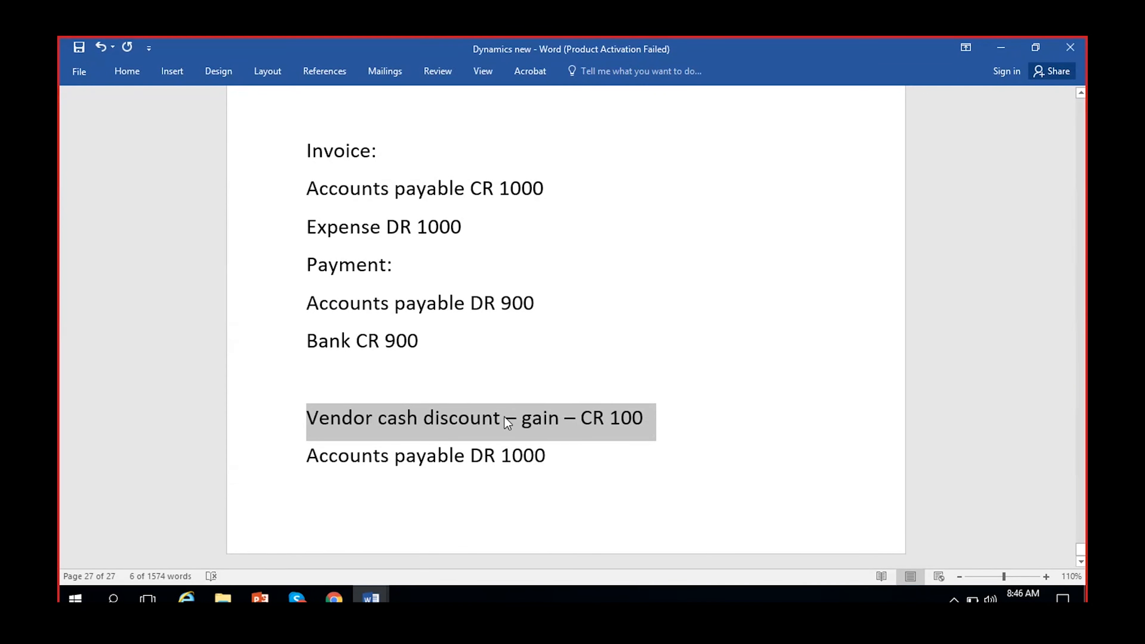
left_click(552, 457)
left_click(288, 456)
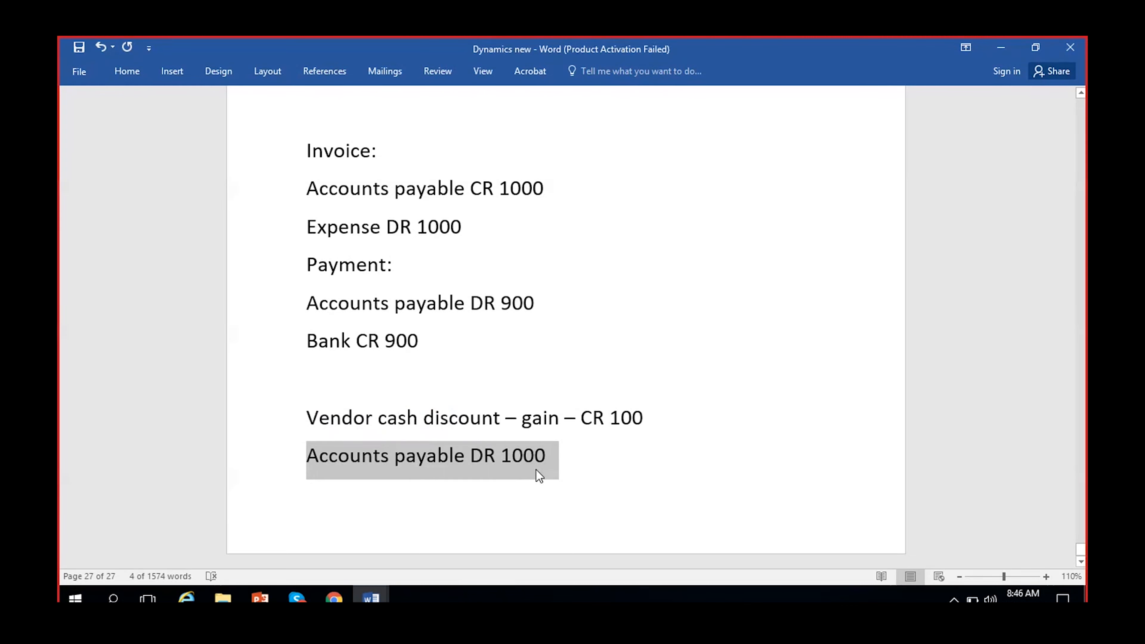
left_click(371, 347)
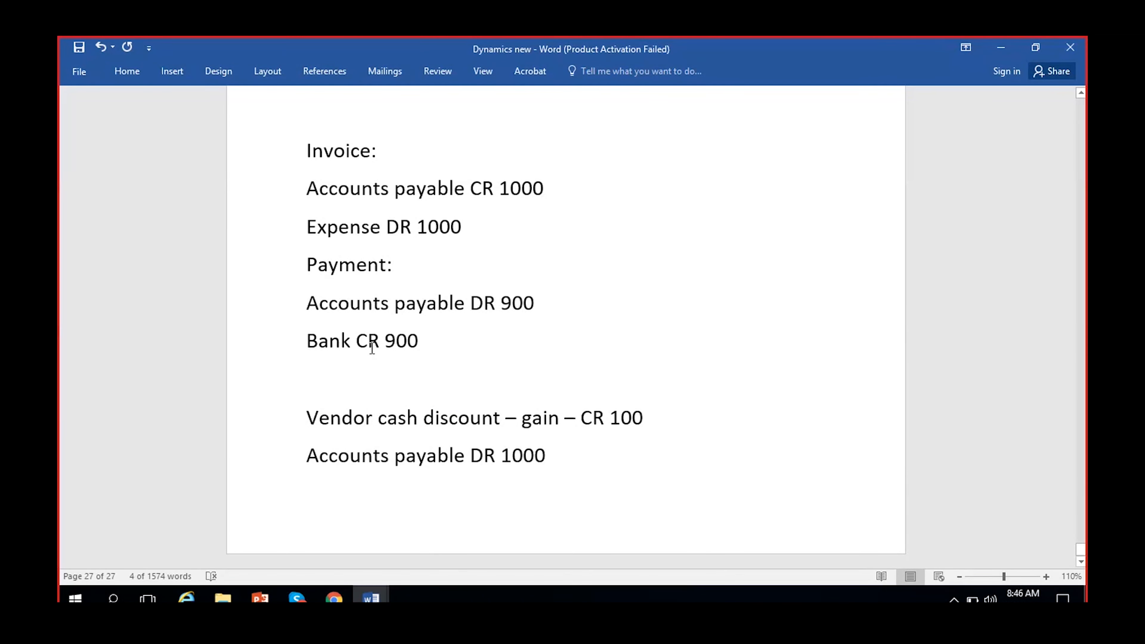
triple_click(372, 347)
left_click_drag(654, 411, 323, 418)
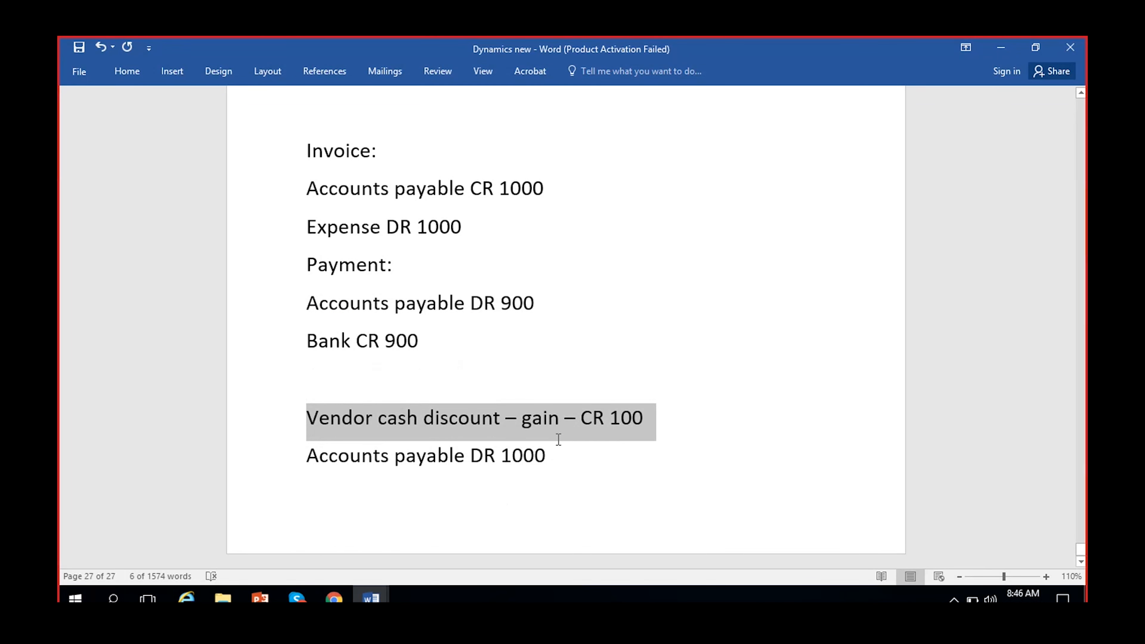
left_click_drag(659, 417, 307, 416)
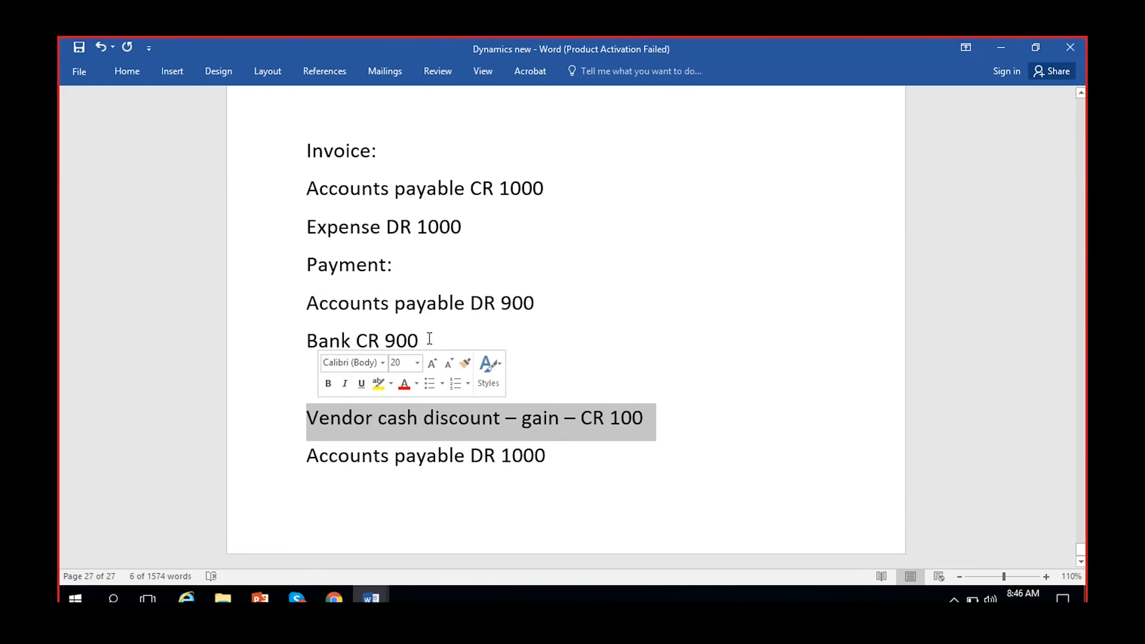
left_click_drag(429, 341, 319, 341)
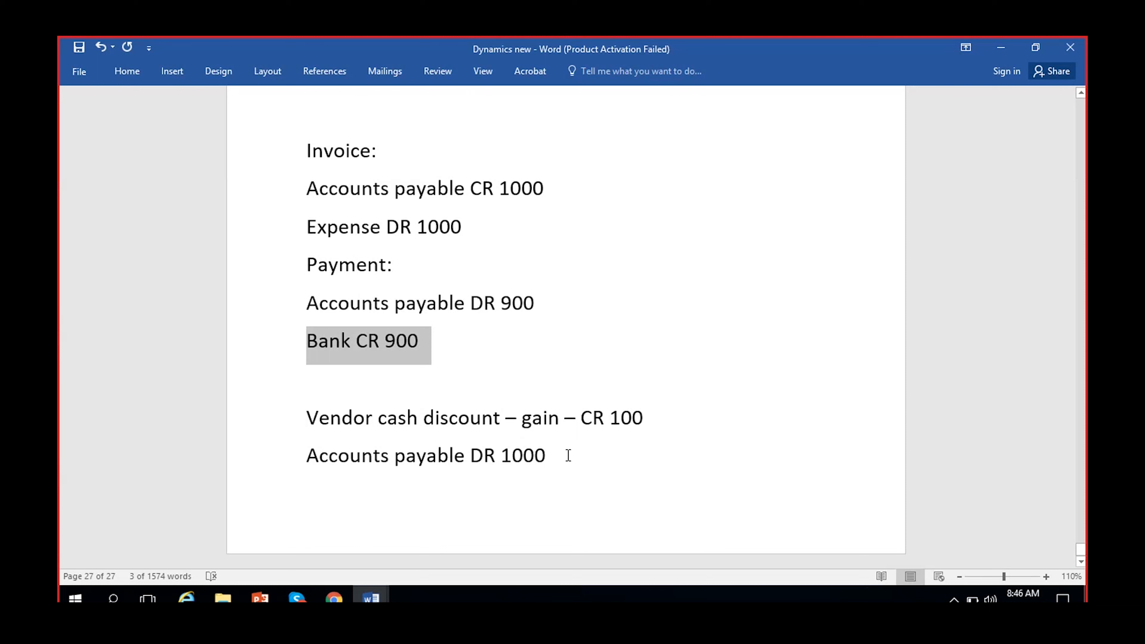
Delete the last "Accounts payable DR 1000" line and the blank line above the vendor cash discount entry.
left_click_drag(545, 455, 311, 456)
key("BackSpace")
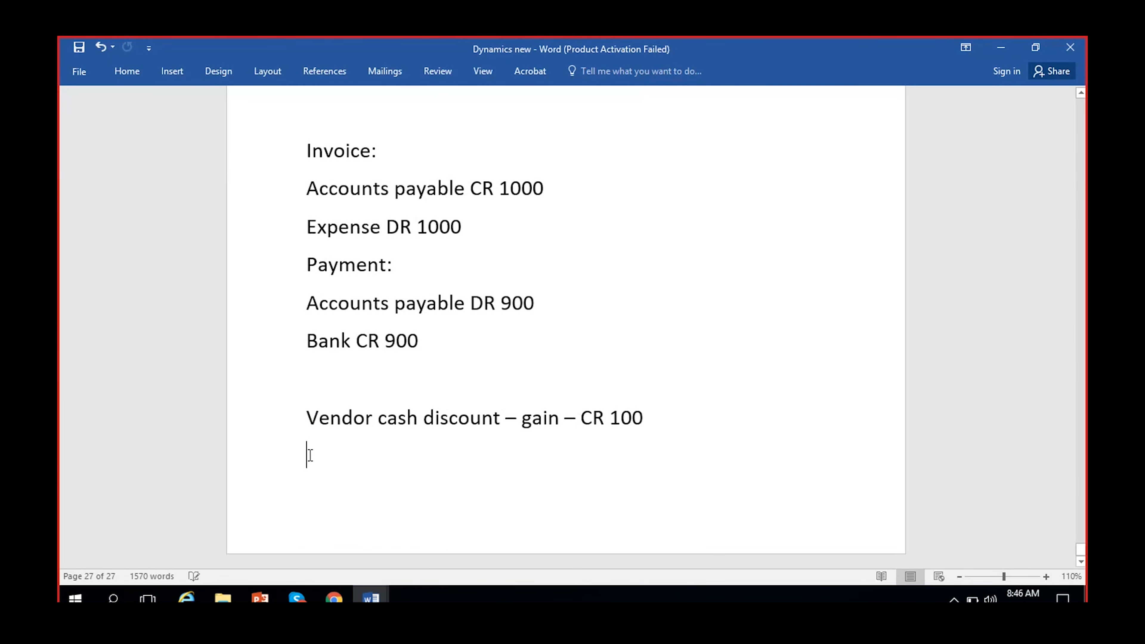
key("BackSpace")
left_click(332, 383)
key("BackSpace")
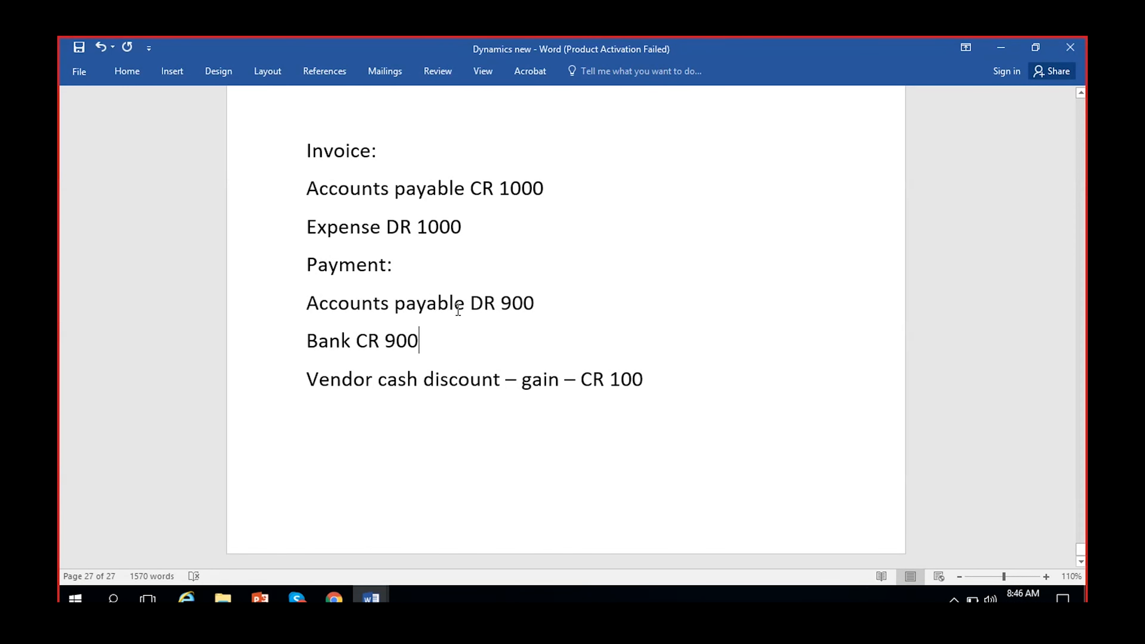
Set the accounts payable debit under Payment to 1000.
left_click(512, 302)
key("BackSpace")
type("1000")
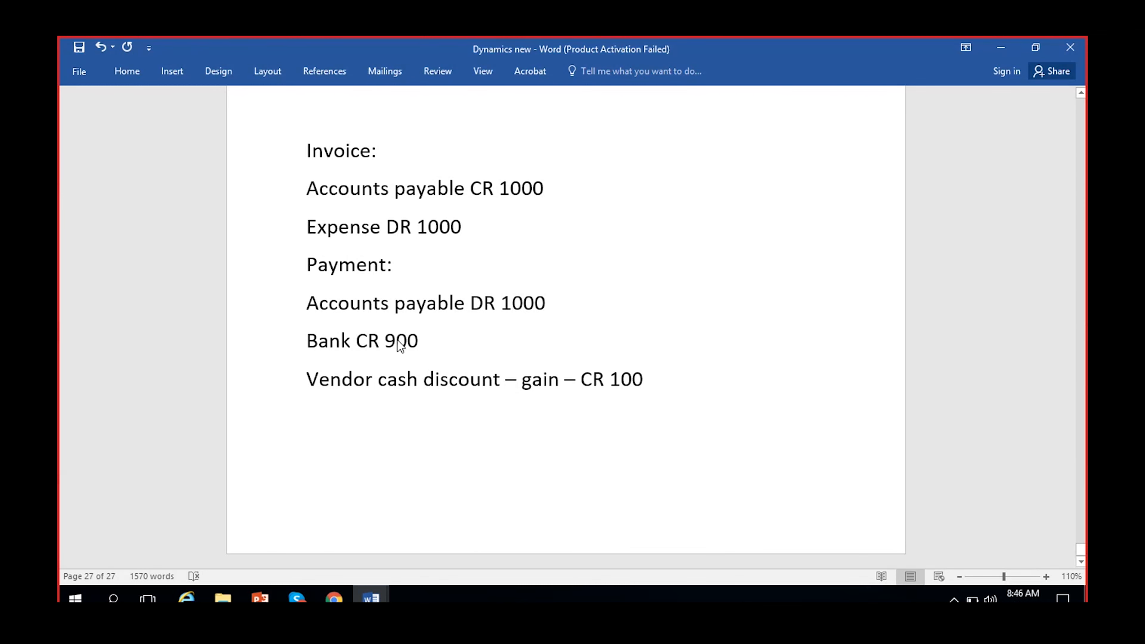
Review the payment's accounts payable, bank and vendor cash discount gain entries, highlighting them in turn.
left_click_drag(400, 345, 643, 381)
left_click(365, 390)
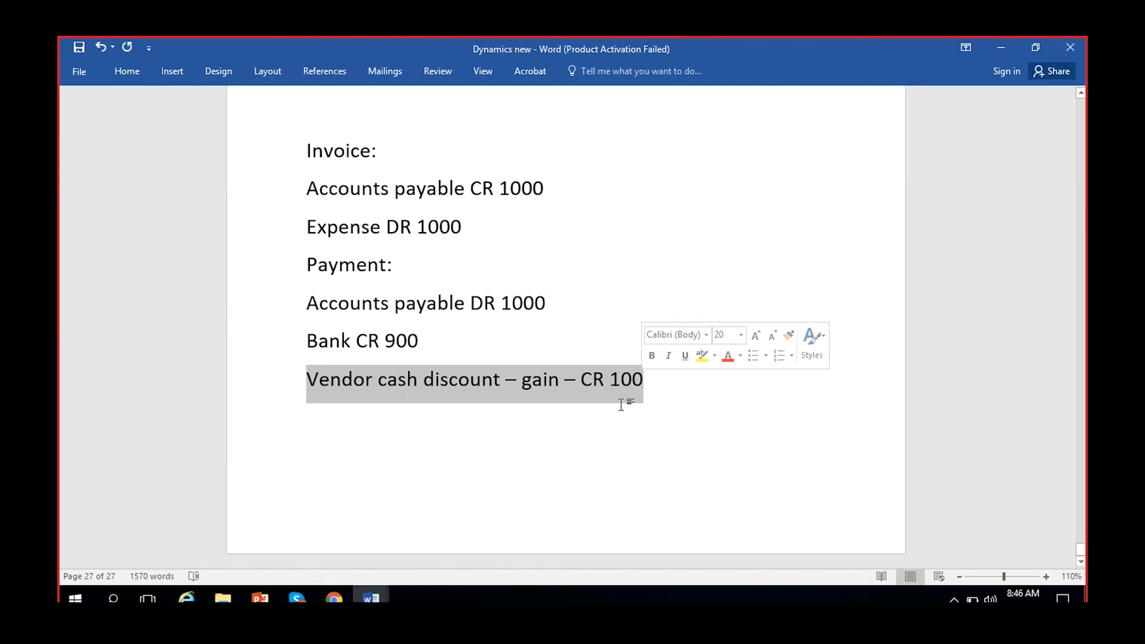
left_click(449, 379)
left_click_drag(308, 301, 721, 390)
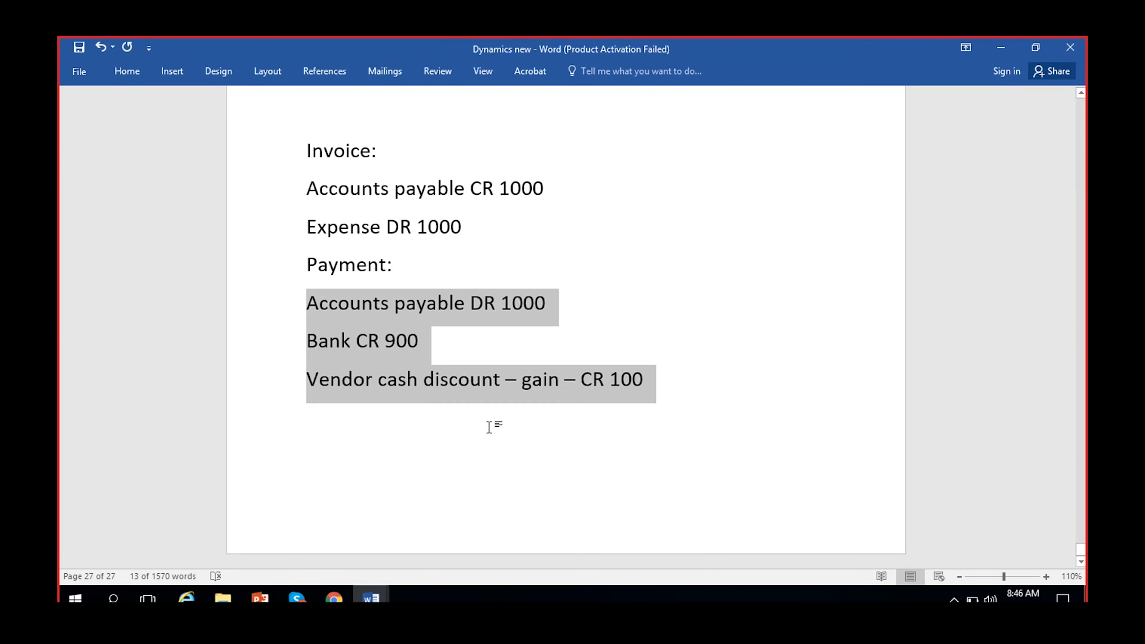
left_click(540, 390)
double_click(546, 385)
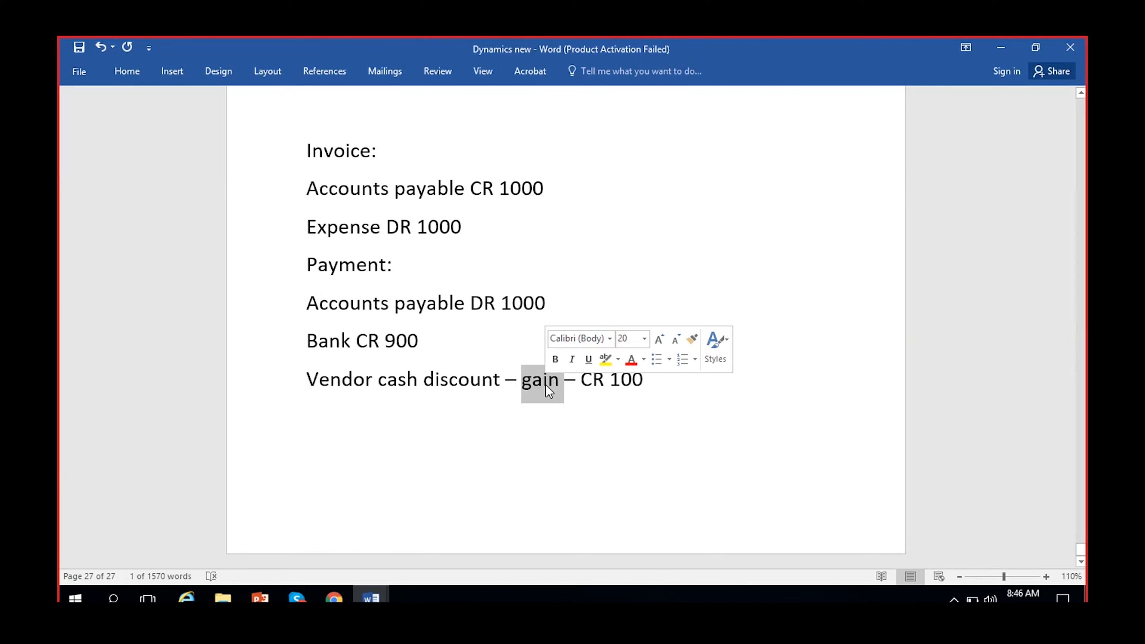
left_click_drag(654, 382, 224, 379)
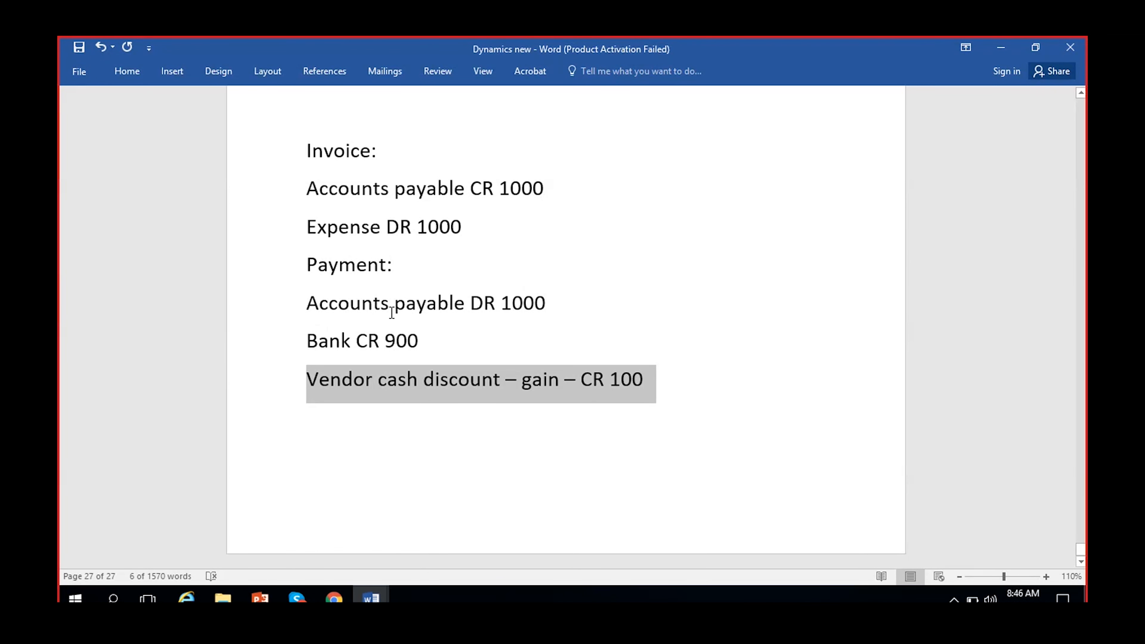
left_click(456, 304)
left_click(303, 302)
left_click(579, 300, "shift")
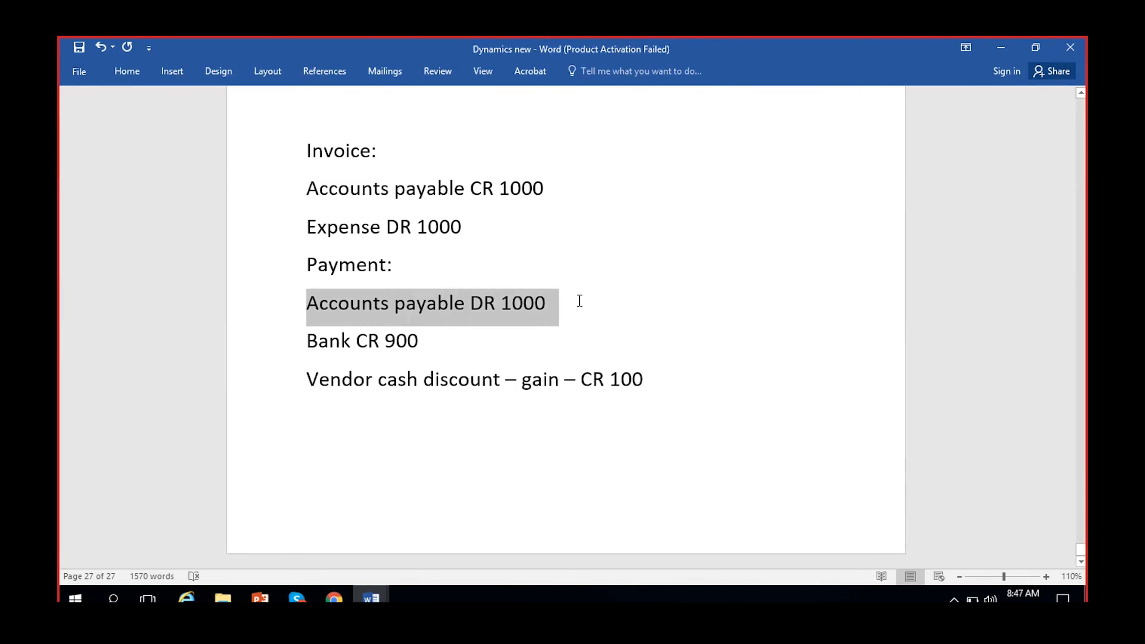
left_click_drag(311, 379, 660, 379)
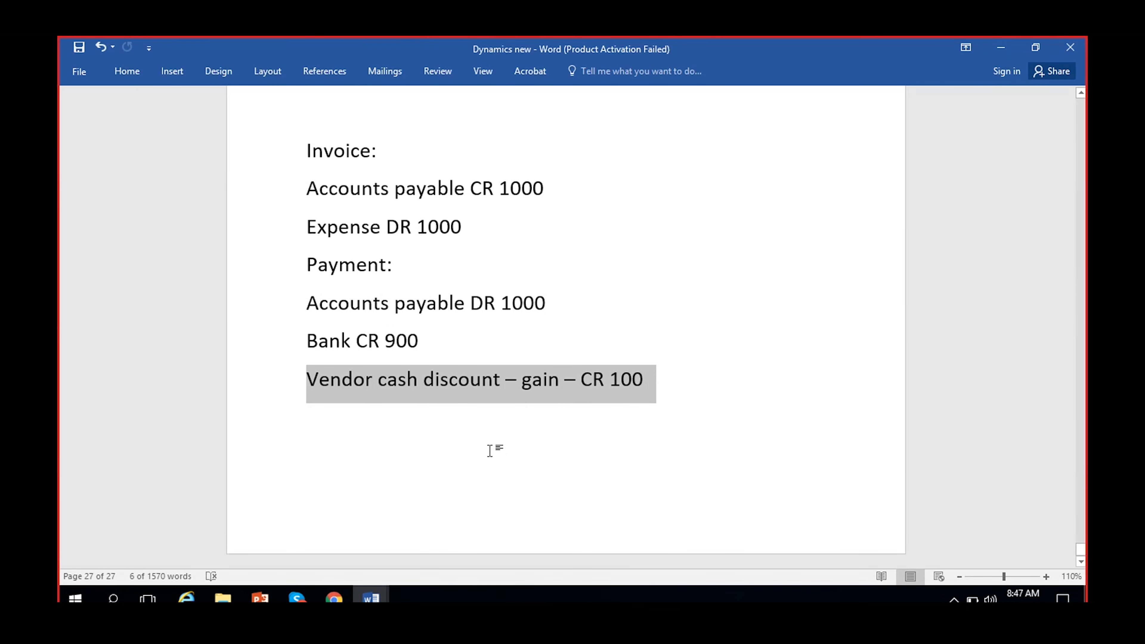
left_click(446, 399)
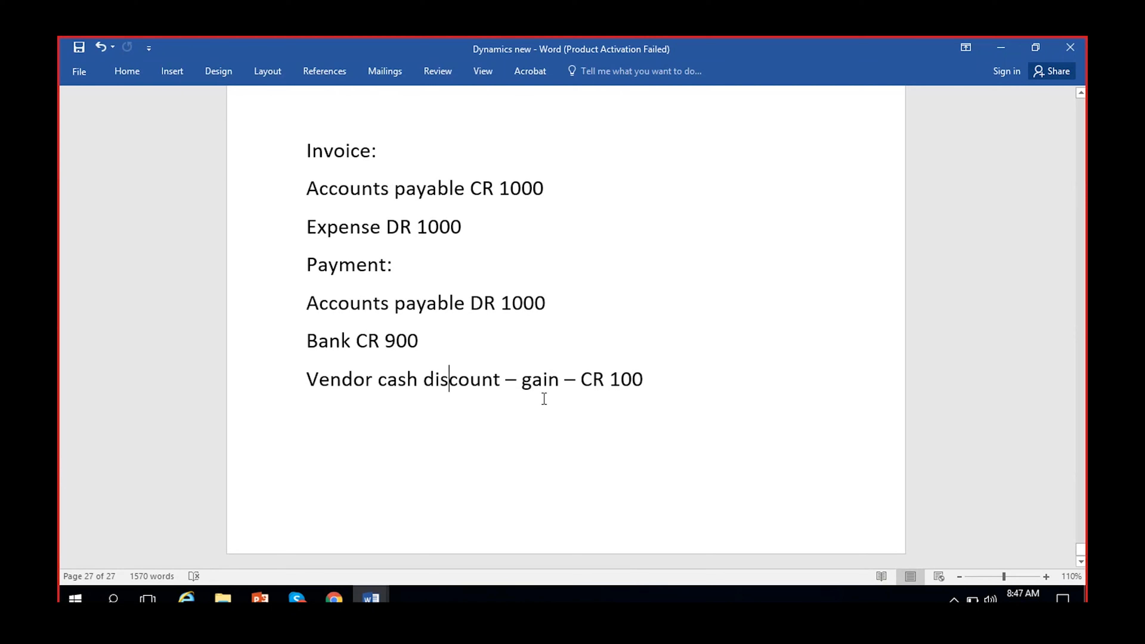
left_click_drag(657, 378, 342, 305)
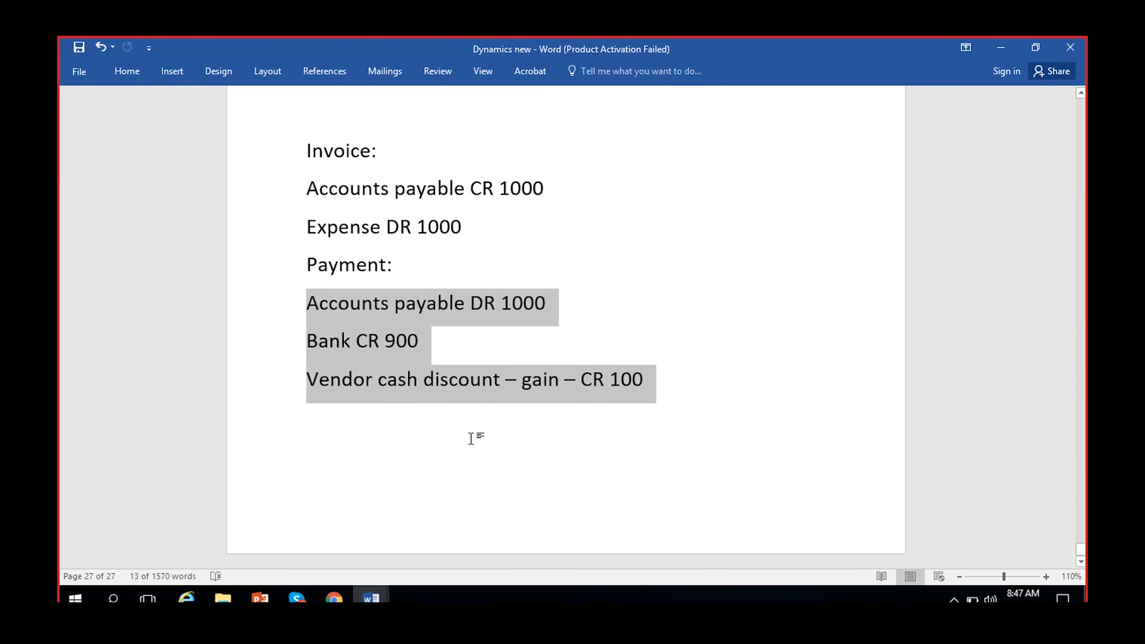
left_click(552, 489)
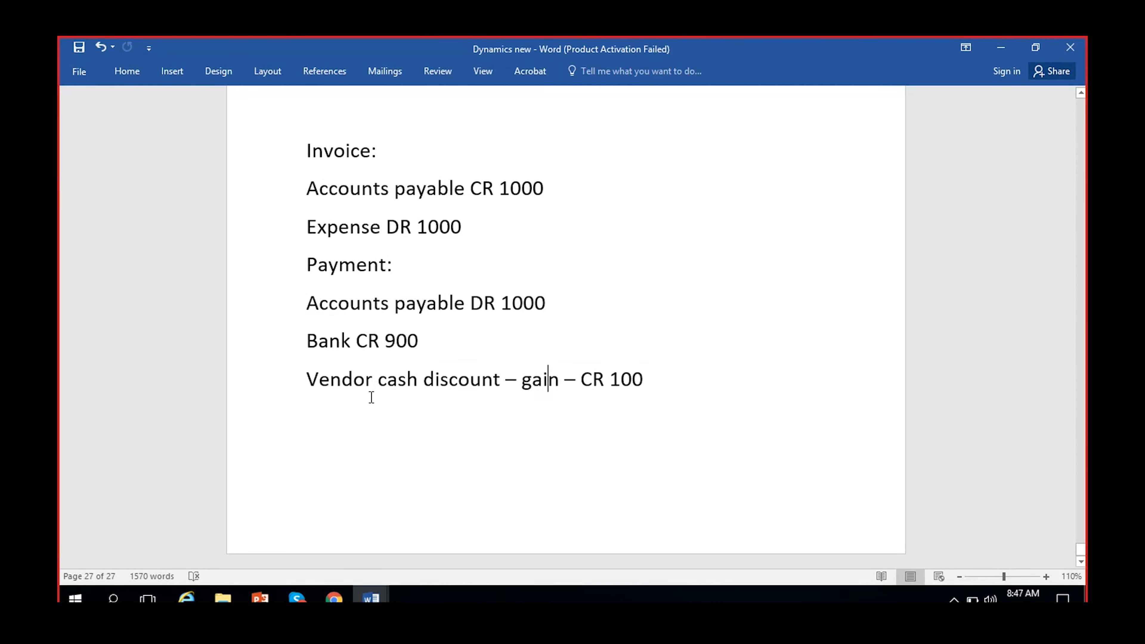
left_click_drag(301, 381, 649, 383)
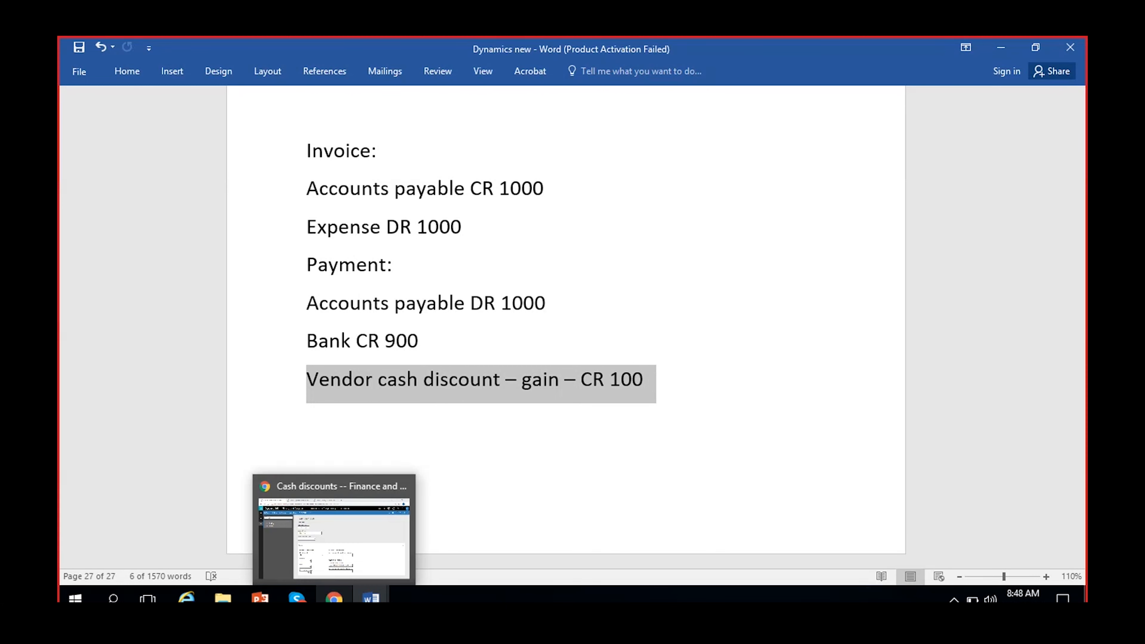
Switch to the Cash discounts page in Dynamics 365 and open the details of the main account for vendor discounts.
left_click(334, 597)
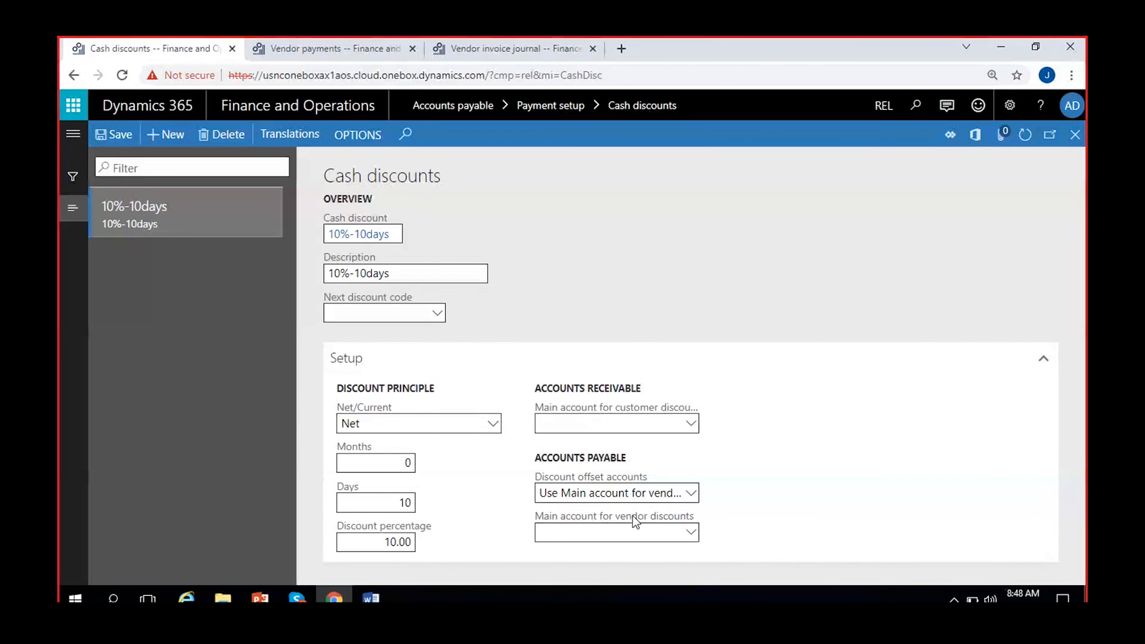
right_click(694, 545)
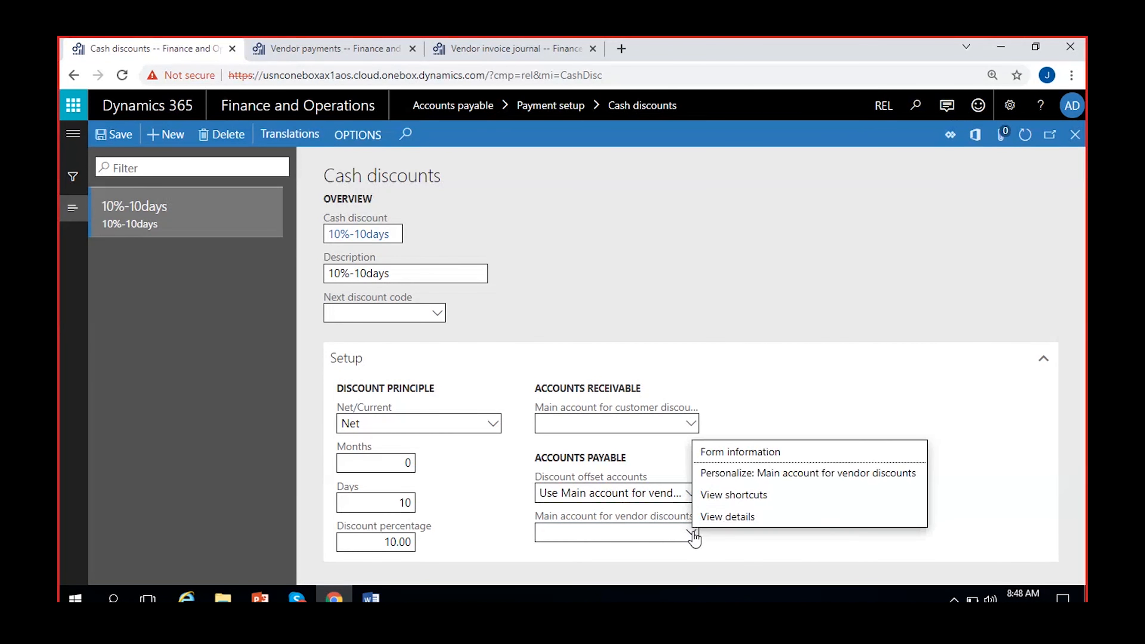
left_click(743, 517)
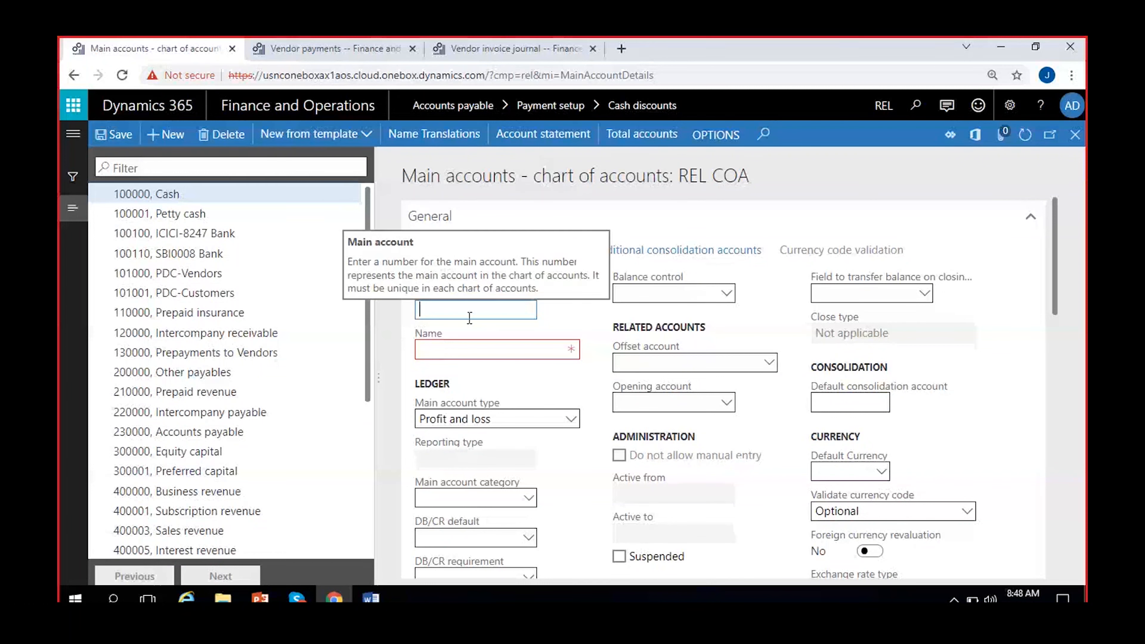
Create a main account numbered 400100 with the name "Vendor cash discount".
type("400")
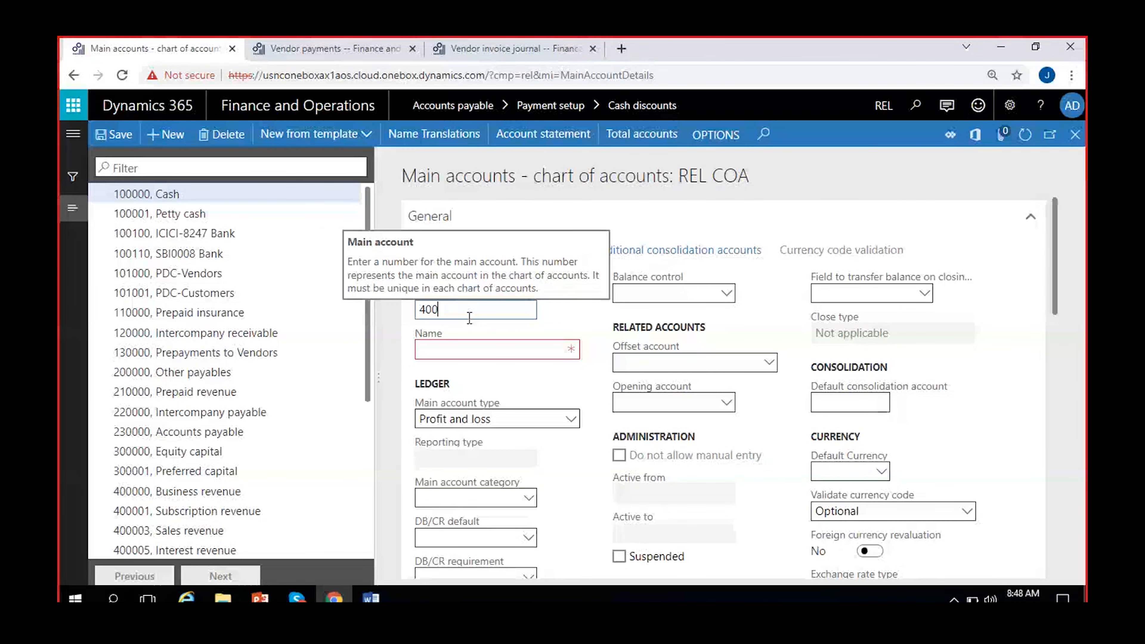
scroll(326, 351, "down", 5)
type("006")
left_click(447, 354)
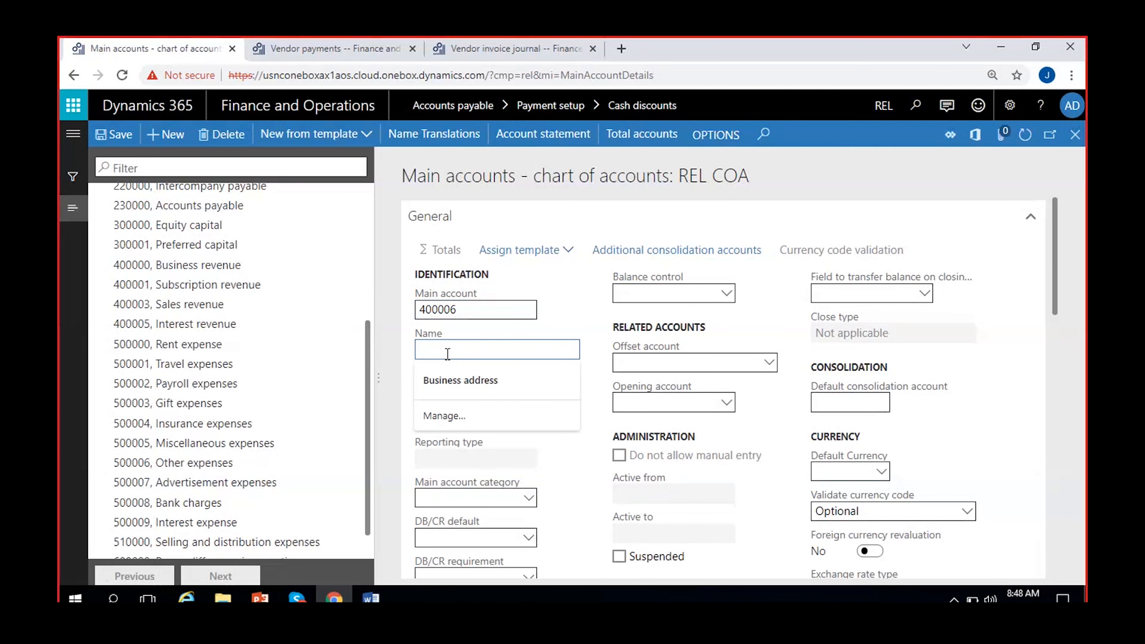
left_click(456, 310)
key("BackSpace")
key("BackSpace")
key("BackSpace")
type("100")
left_click(453, 353)
type("Vendor cash discount")
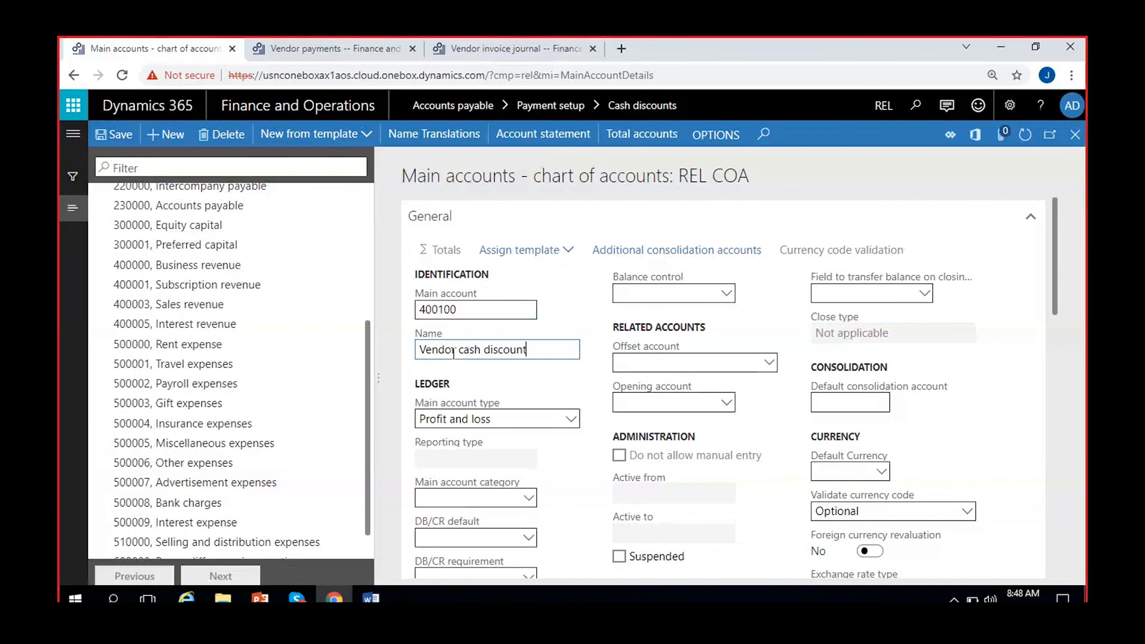
Set the main account type of the Vendor cash discount account to Revenue and save it.
left_click(491, 423)
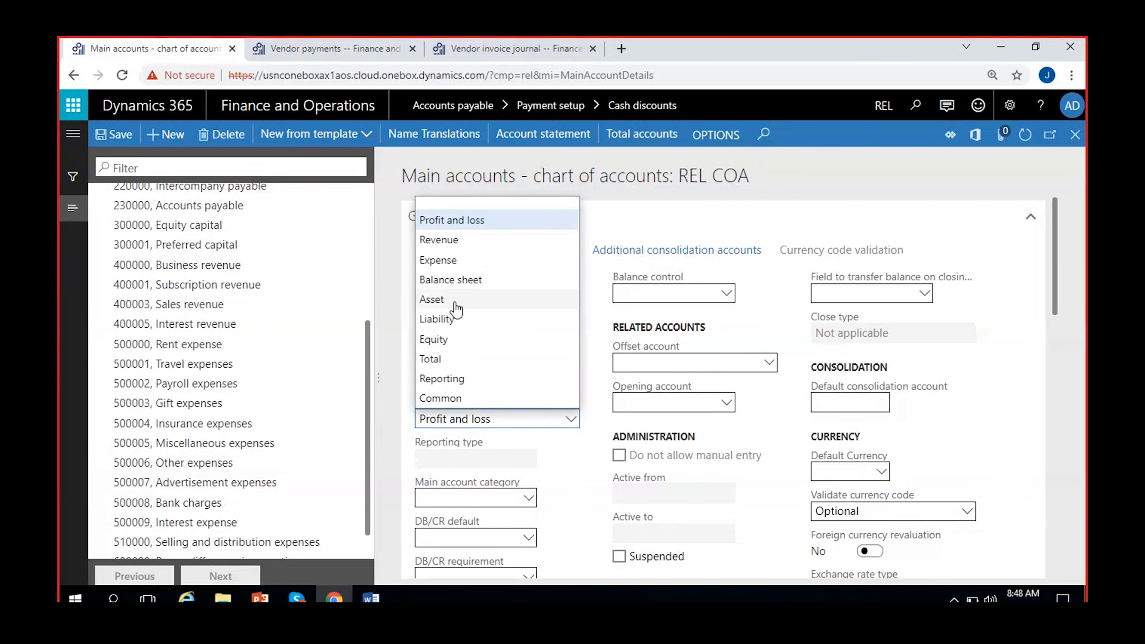
left_click(447, 242)
left_click(100, 139)
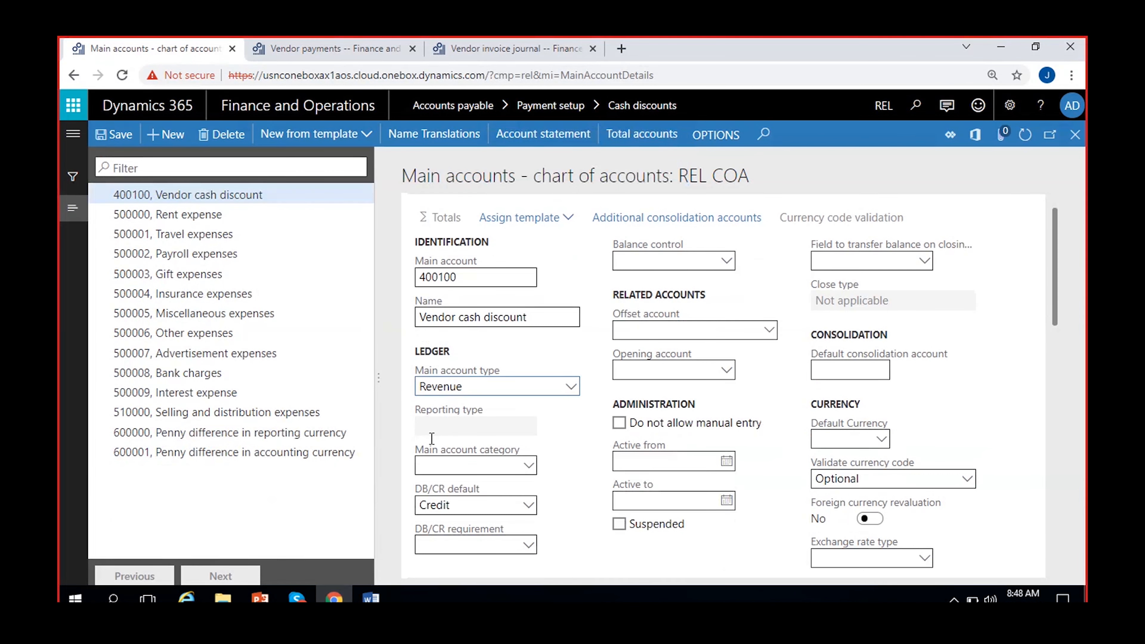
Create another main account numbered 500100 with the name "Customer cash discount".
left_click(166, 134)
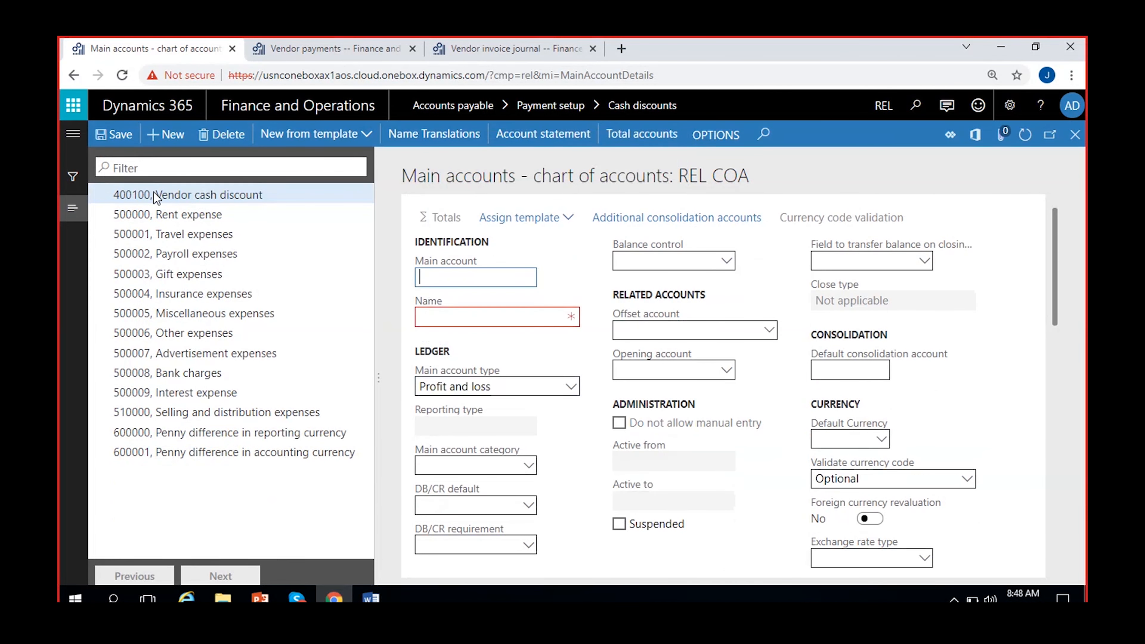
type("500100")
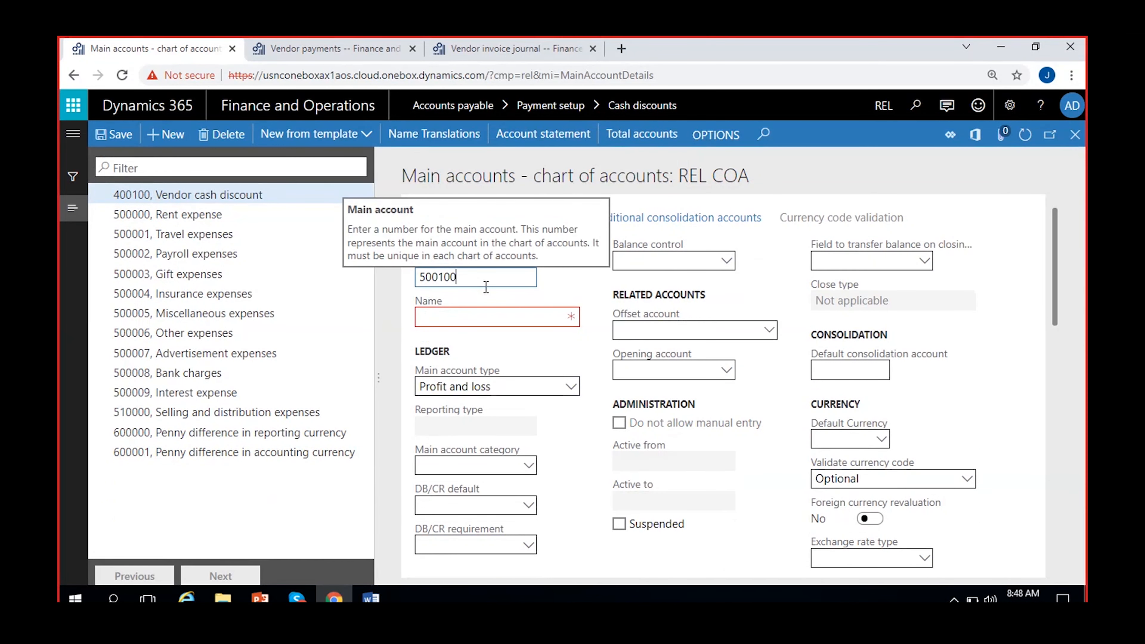
left_click(486, 318)
type("Cust")
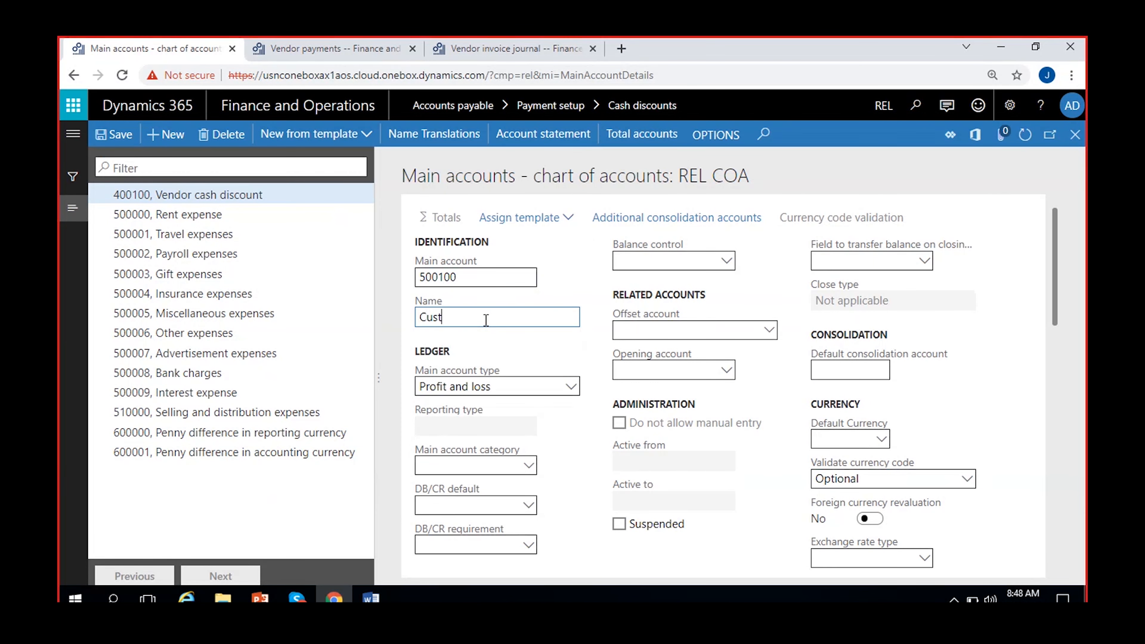
type("omer casj dish discount")
Set the main account type of the Customer cash discount account to Expense, save it and close the main accounts page.
left_click(547, 386)
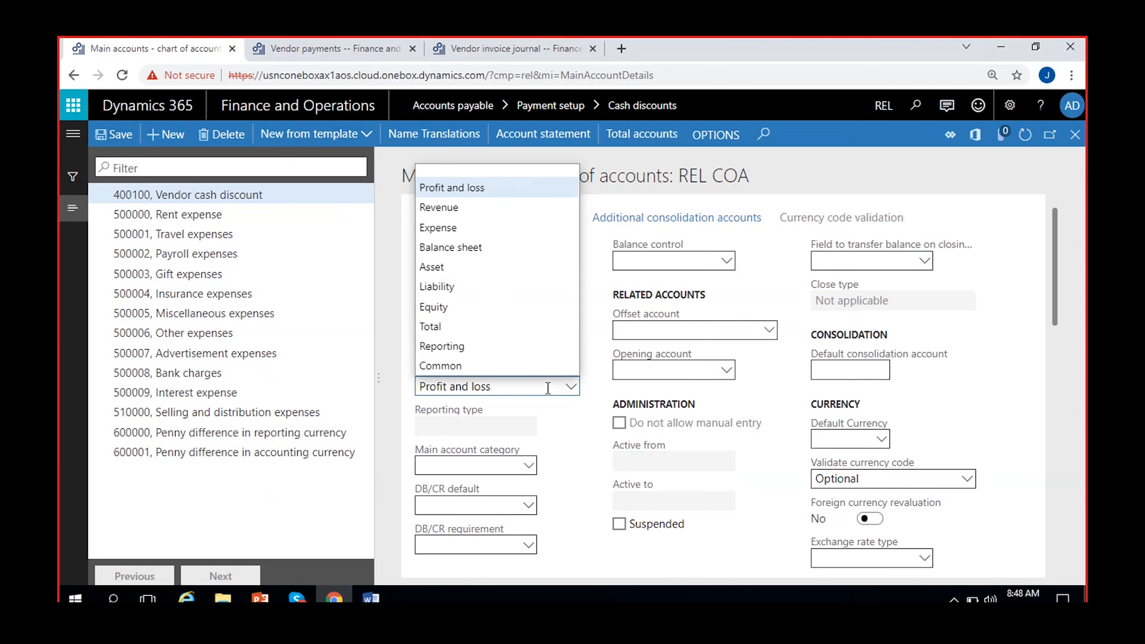
left_click(488, 235)
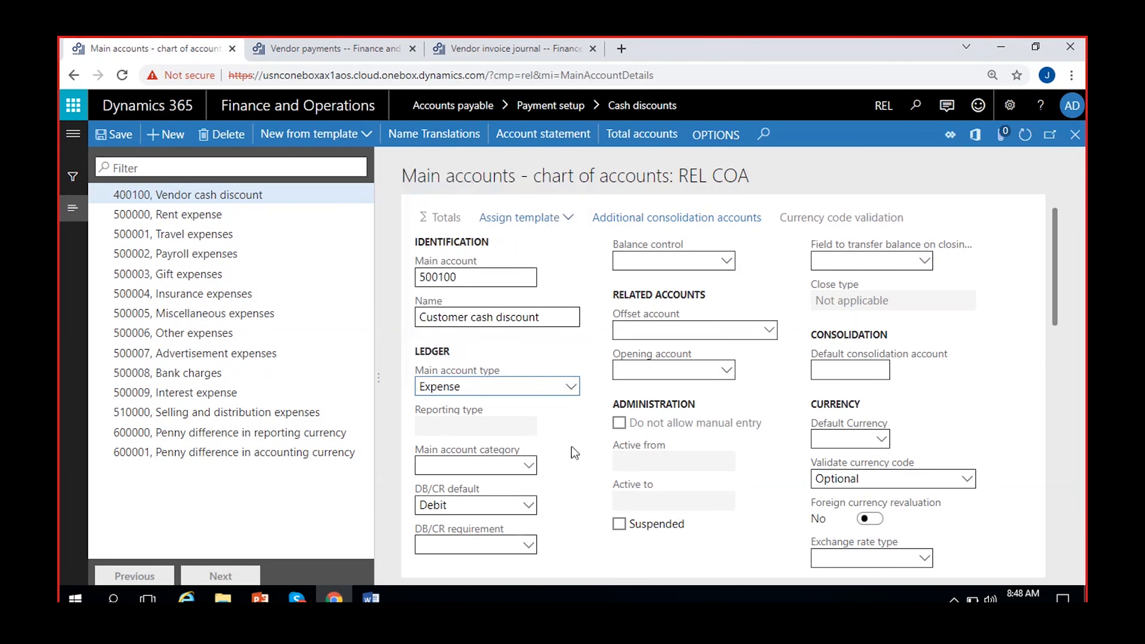
left_click(106, 134)
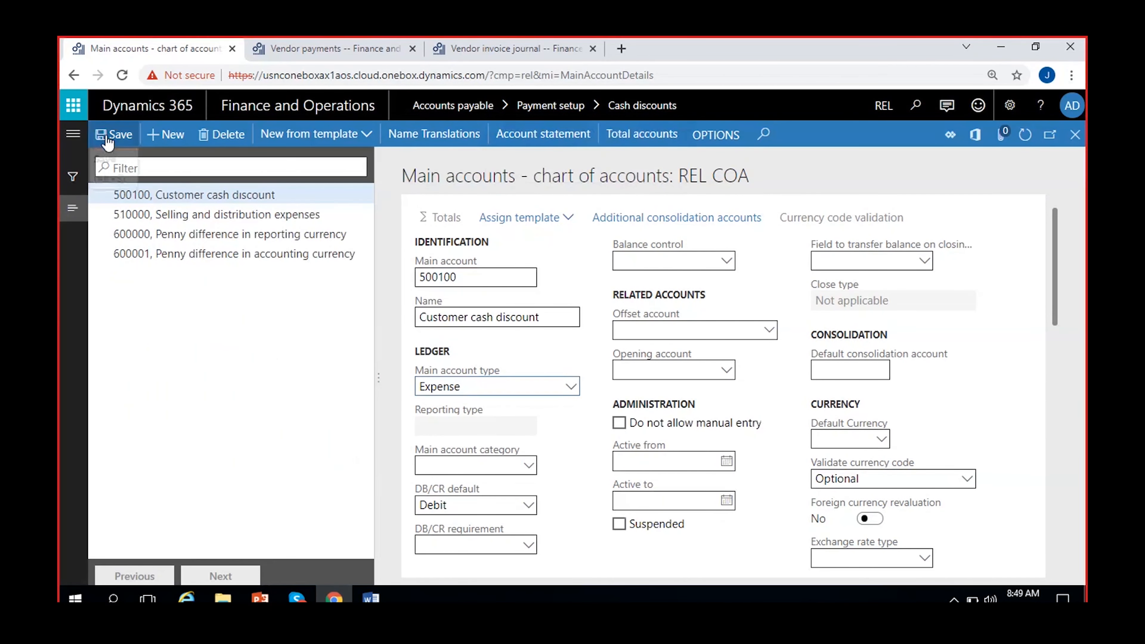
left_click(1075, 135)
Assign main account 400100 for vendor discounts and 500100 for customer discounts to the 10%-10days cash discount and save it.
left_click(585, 536)
type("400100")
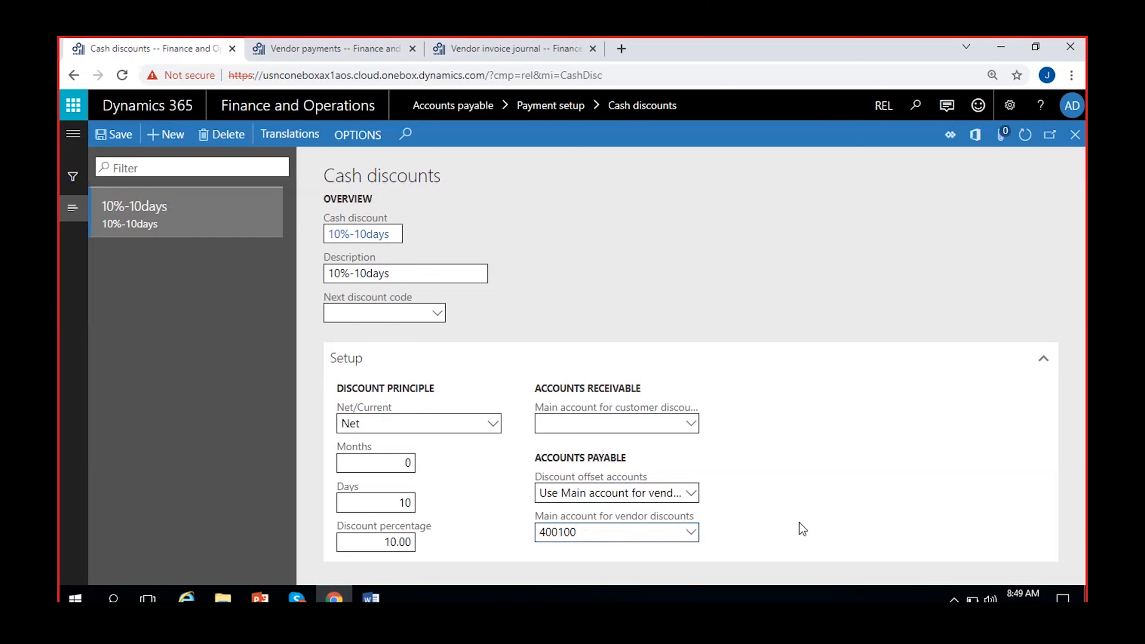
left_click(580, 424)
type("500100")
left_click(690, 423)
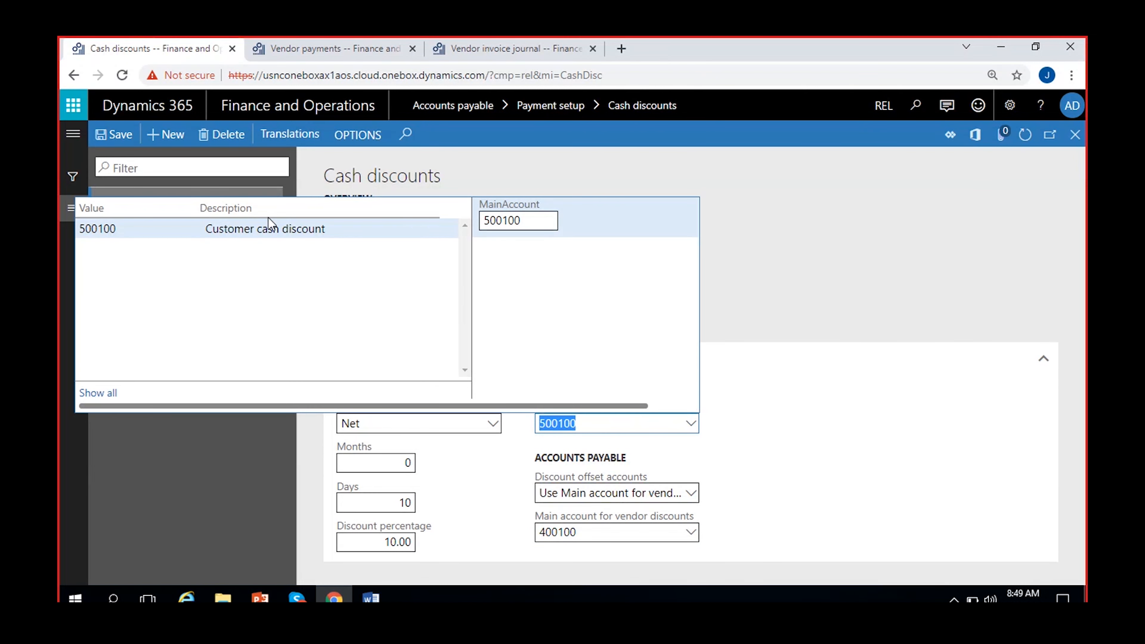
left_click(777, 512)
left_click(690, 533)
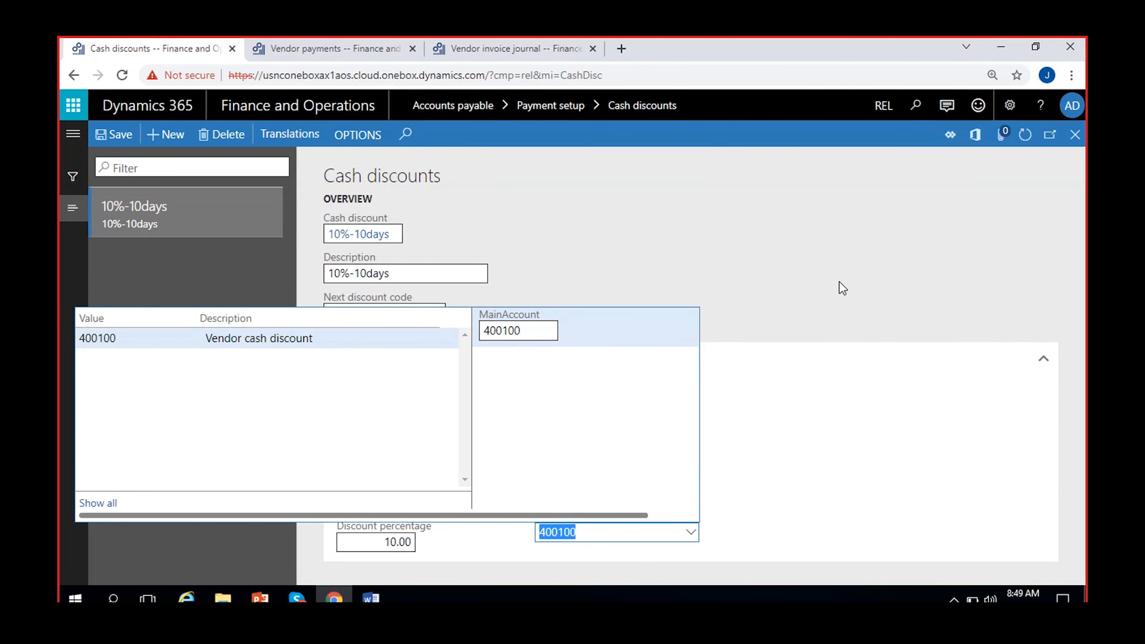
left_click(820, 406)
left_click(112, 136)
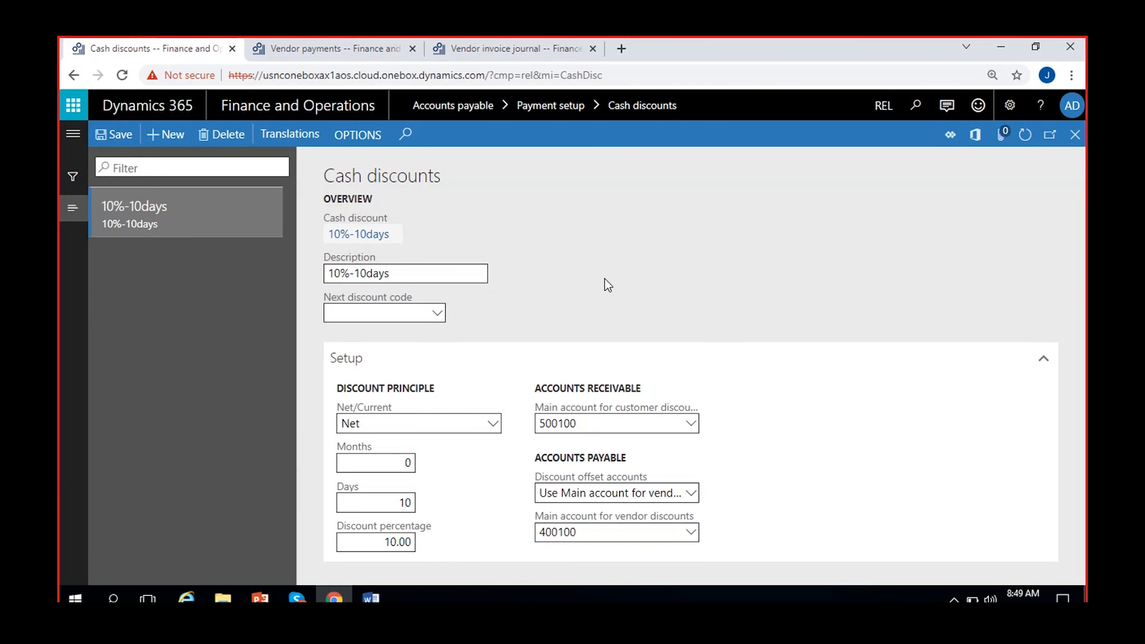
Create a new cash discount with the code and description "5%-20Days".
left_click(162, 137)
type("5")
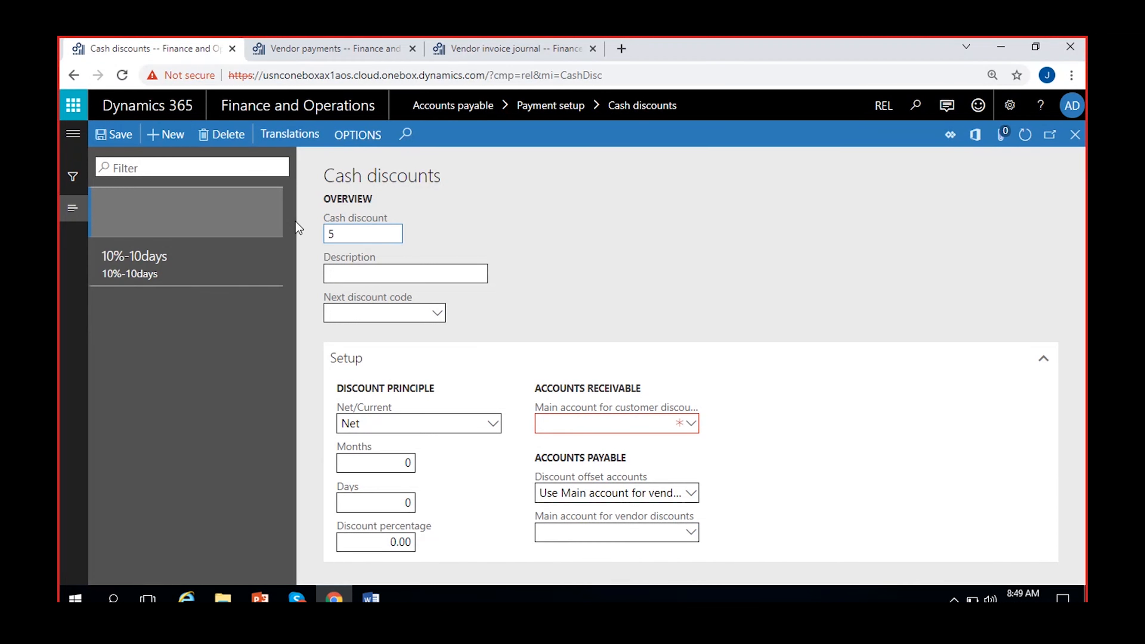
type("%-20Days")
left_click(408, 264)
type("5%-20Days")
left_click(600, 284)
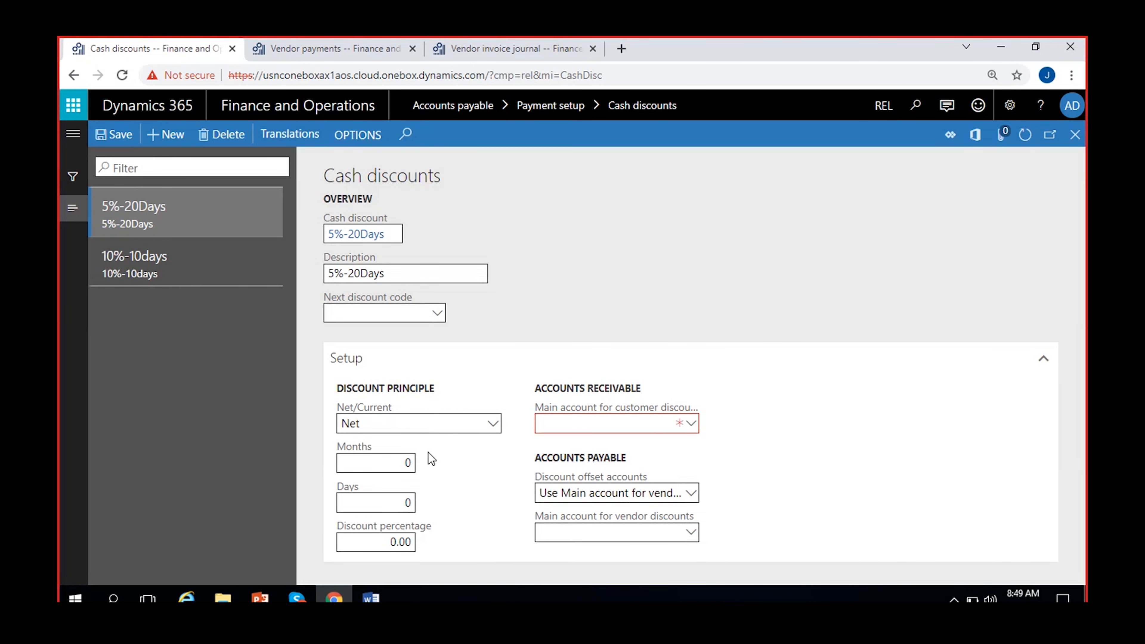
Set the 5%-20Days discount to 20 days and a discount percentage of 5.
left_click(401, 509)
type("20")
left_click(375, 543)
type("5")
left_click(500, 506)
Assign main accounts 500100 for customer discounts and 400100 for vendor discounts to the 5%-20Days cash discount and save it.
left_click(643, 422)
type("5001000")
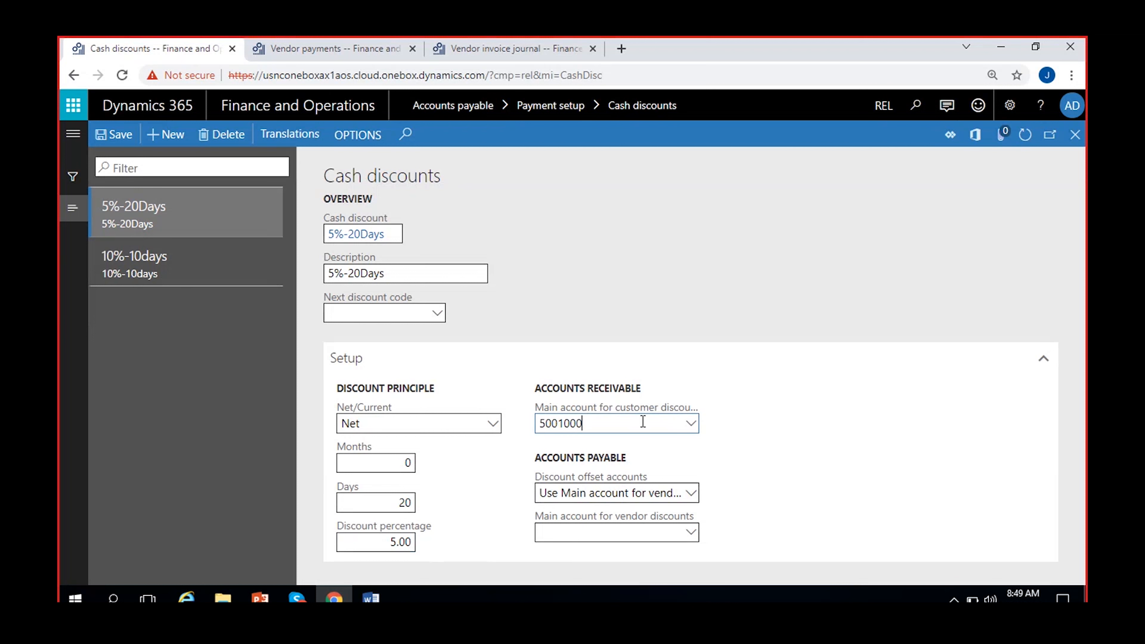
key("BackSpace")
left_click(592, 537)
type("400100")
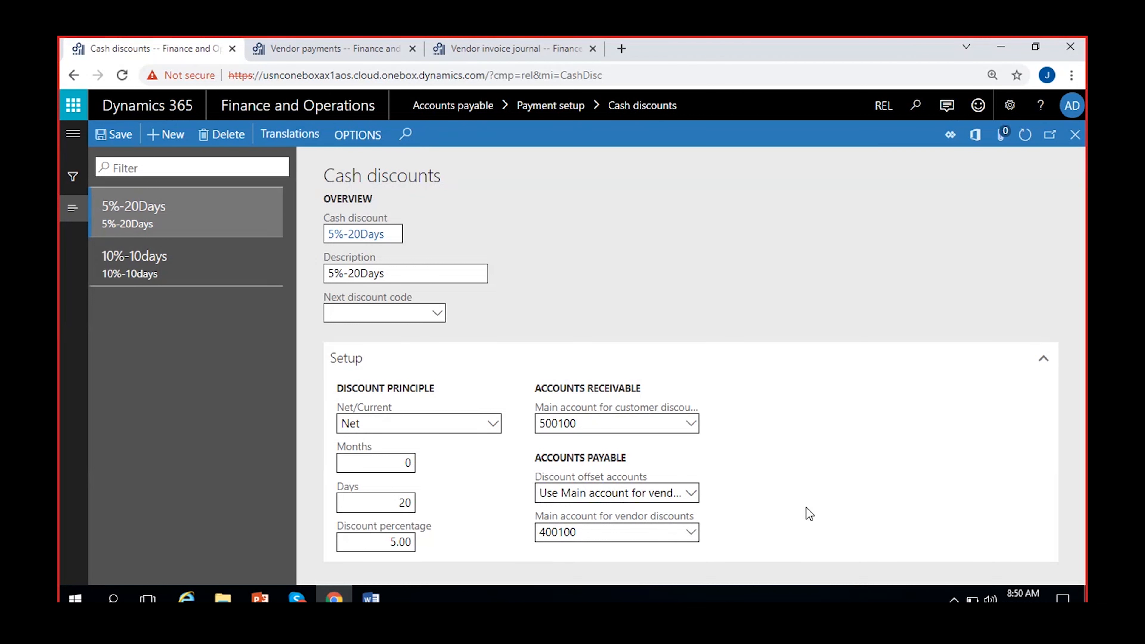
left_click(114, 134)
Create a new cash discount with the code and description "3%-30Days", leaving its next discount code empty.
left_click(162, 136)
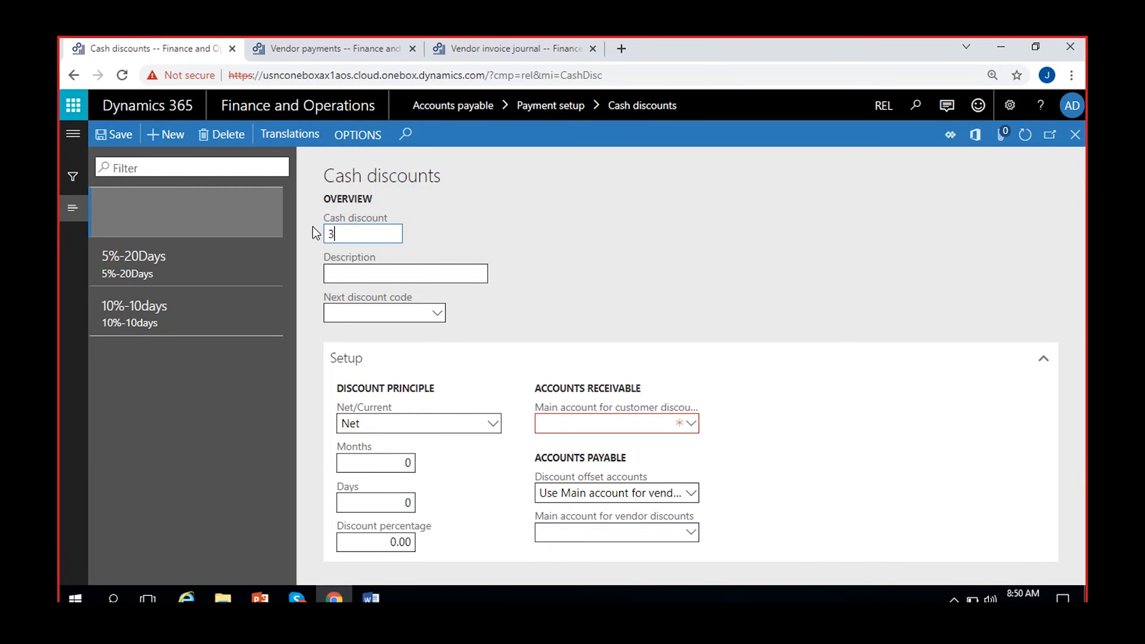
type("3%-30Days")
left_click_drag(394, 235, 180, 258)
key("ctrl+c")
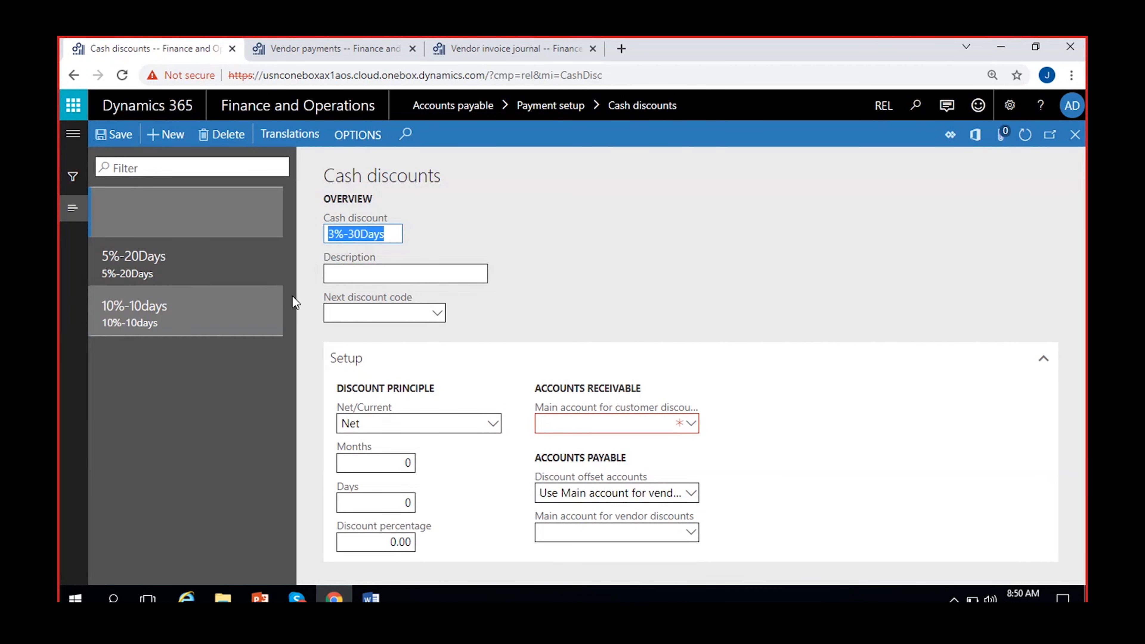
left_click(364, 279)
key("ctrl+v")
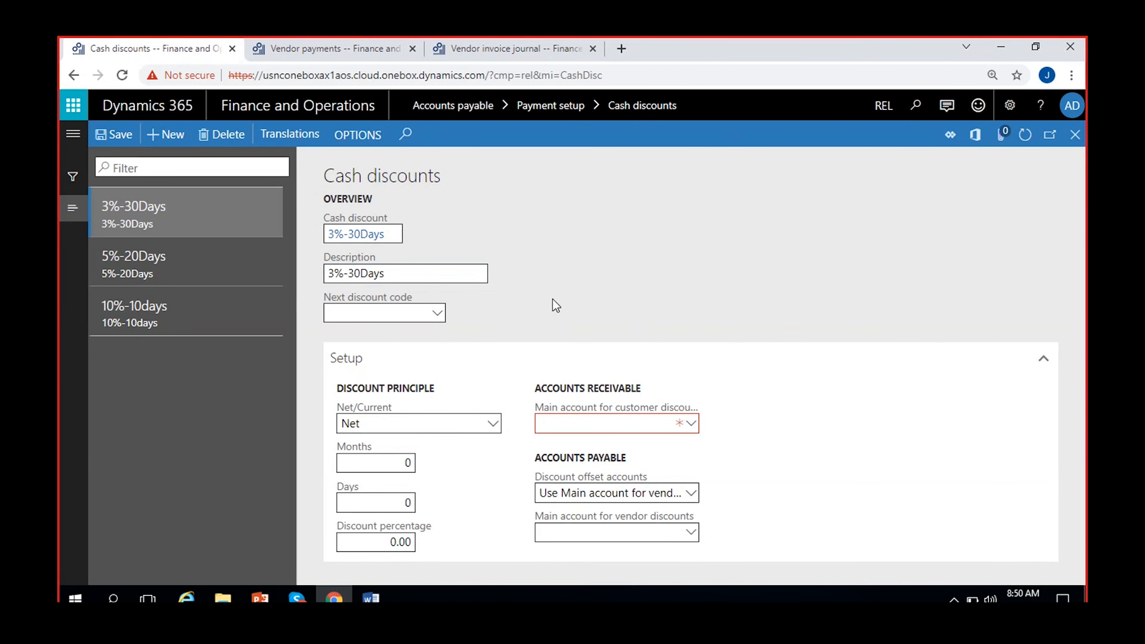
left_click(437, 315)
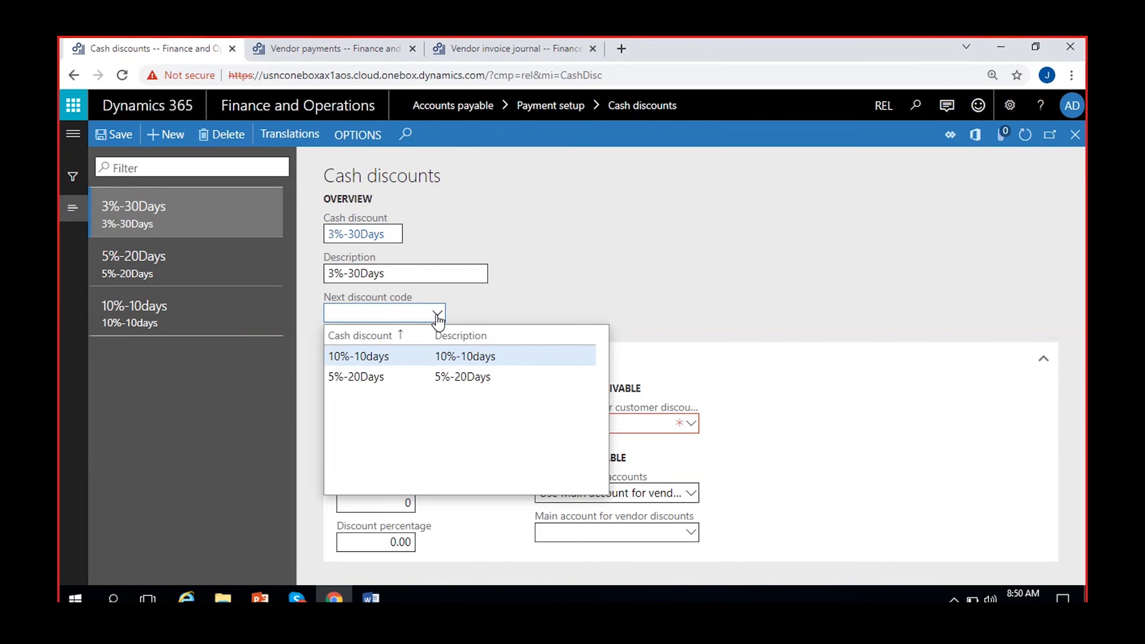
left_click(523, 298)
Set the 3%-30Days discount to 30 days and a discount percentage of 3.
left_click(404, 502)
type("30")
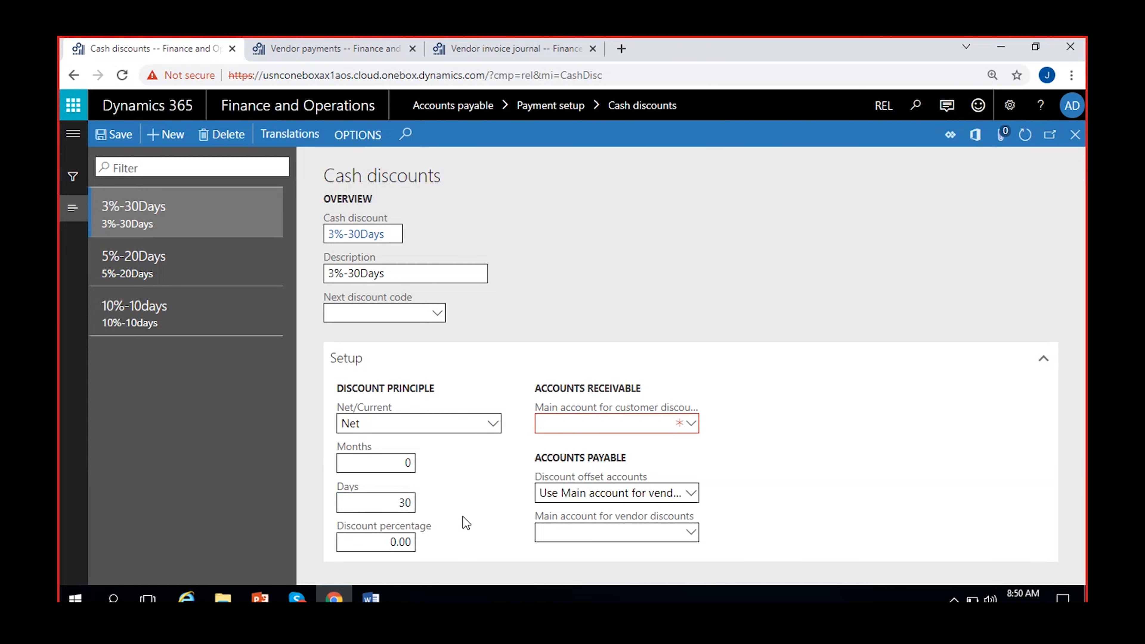
key("Tab")
type("3")
left_click(486, 530)
Assign main accounts 500100 for customer discounts and 400100 for vendor discounts to the 3%-30Days cash discount and save it.
left_click(619, 429)
type("500100")
left_click(585, 530)
type("400100")
left_click(812, 486)
left_click(112, 136)
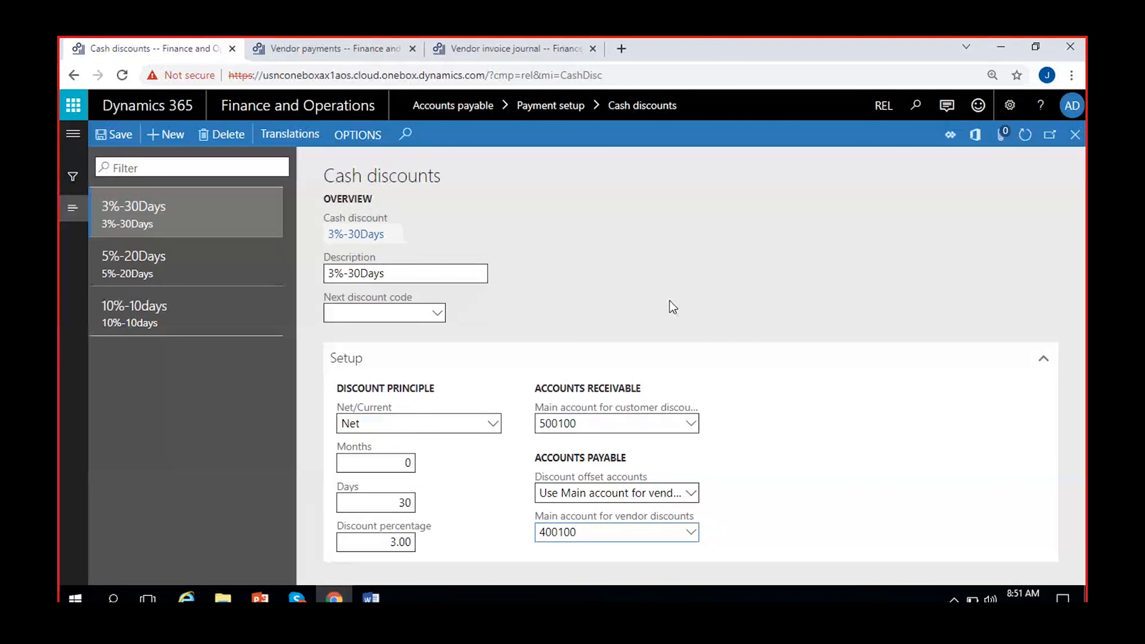
Set the next discount code of the 10%-10days cash discount to 5%-20Days.
left_click(173, 313)
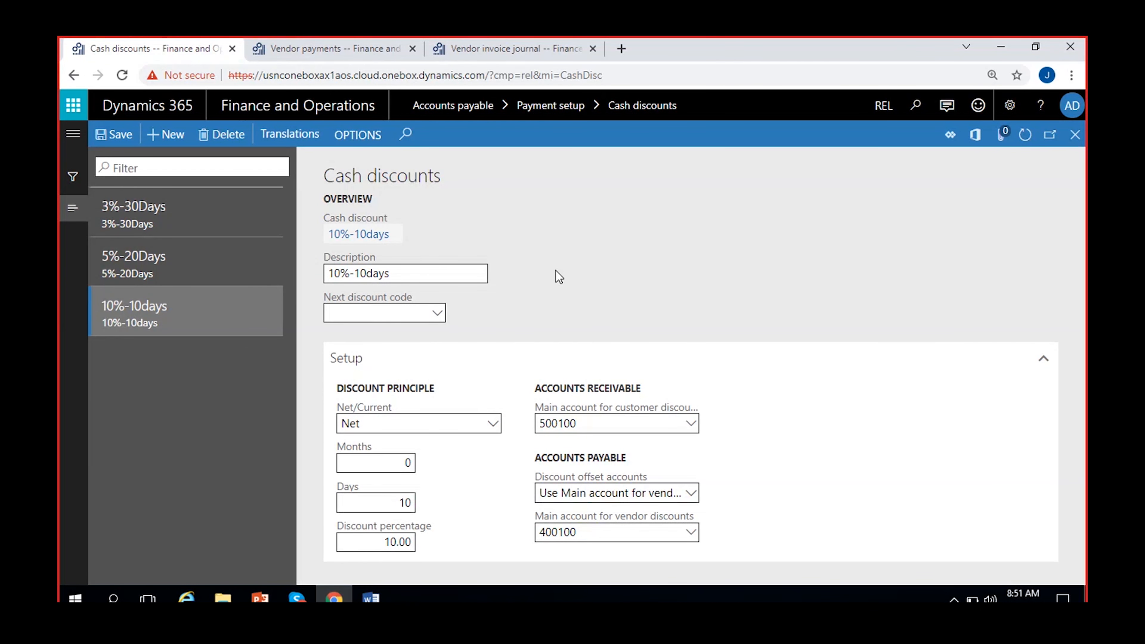
left_click(437, 317)
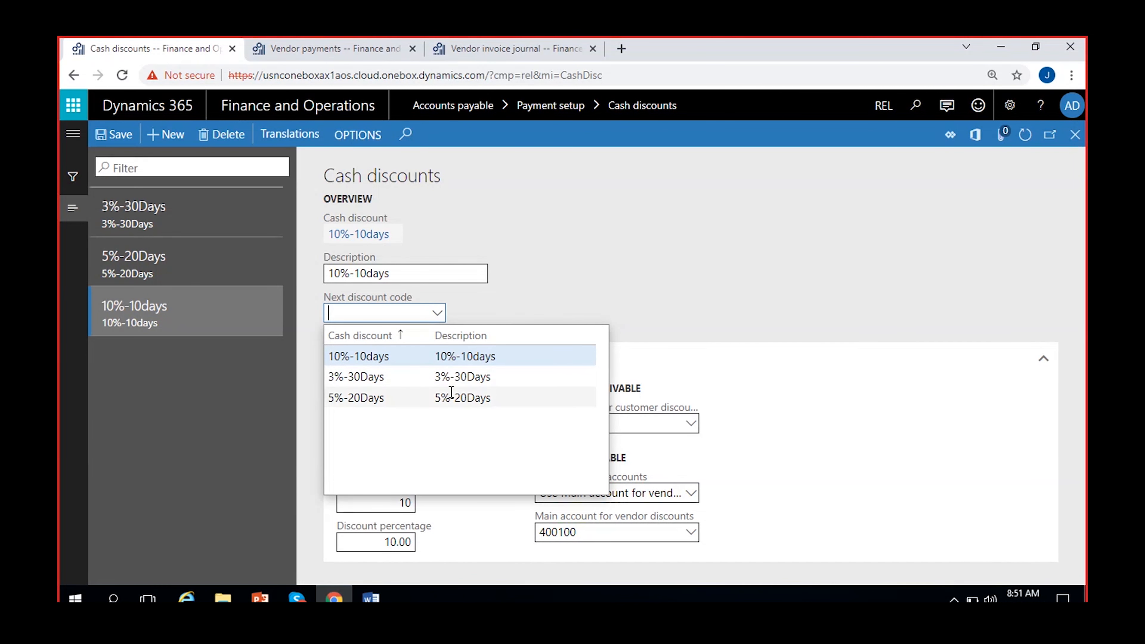
left_click(451, 397)
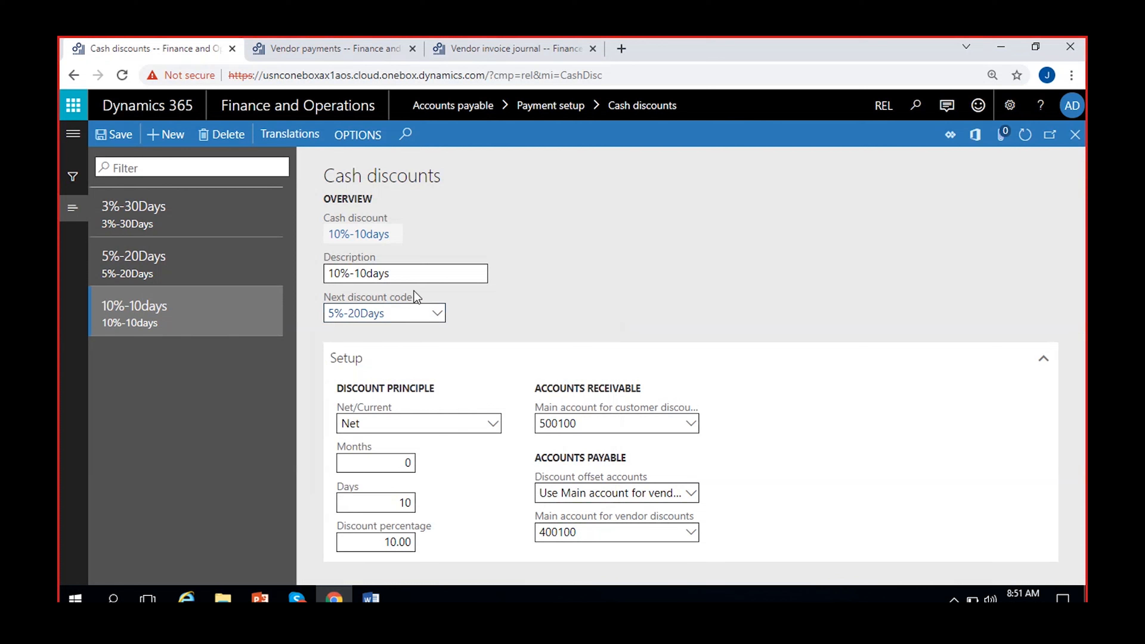
left_click(399, 273)
left_click(487, 319)
left_click_drag(388, 314, 234, 357)
left_click(521, 318)
left_click_drag(389, 273, 281, 284)
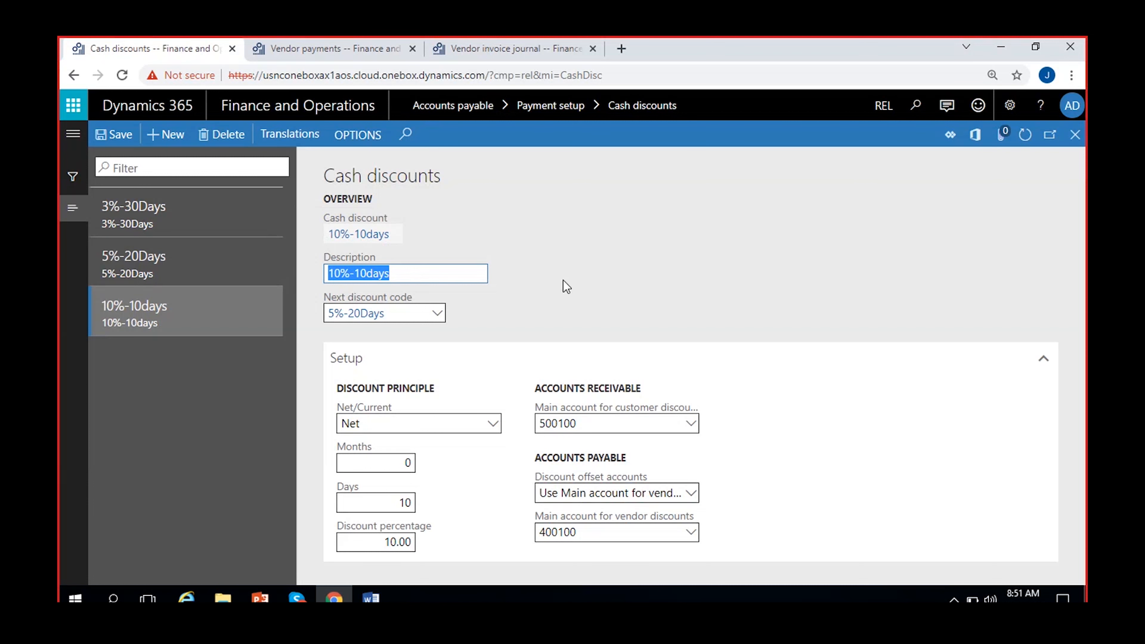
left_click(455, 324)
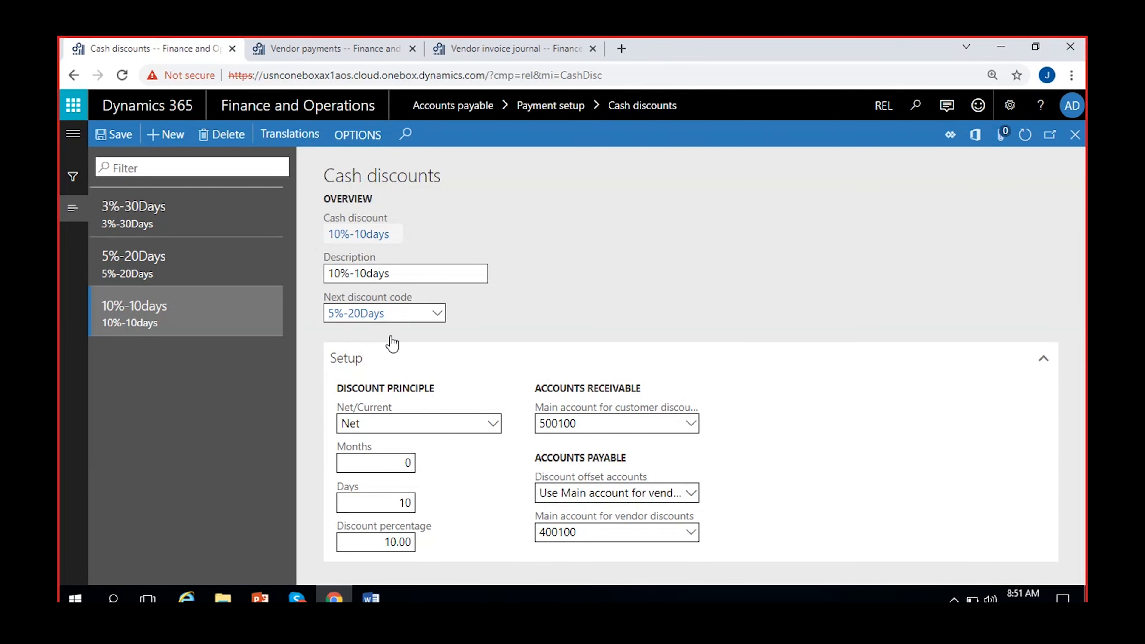
Set the next discount code of the 5%-20Days cash discount to 3%-30Days.
left_click(232, 266)
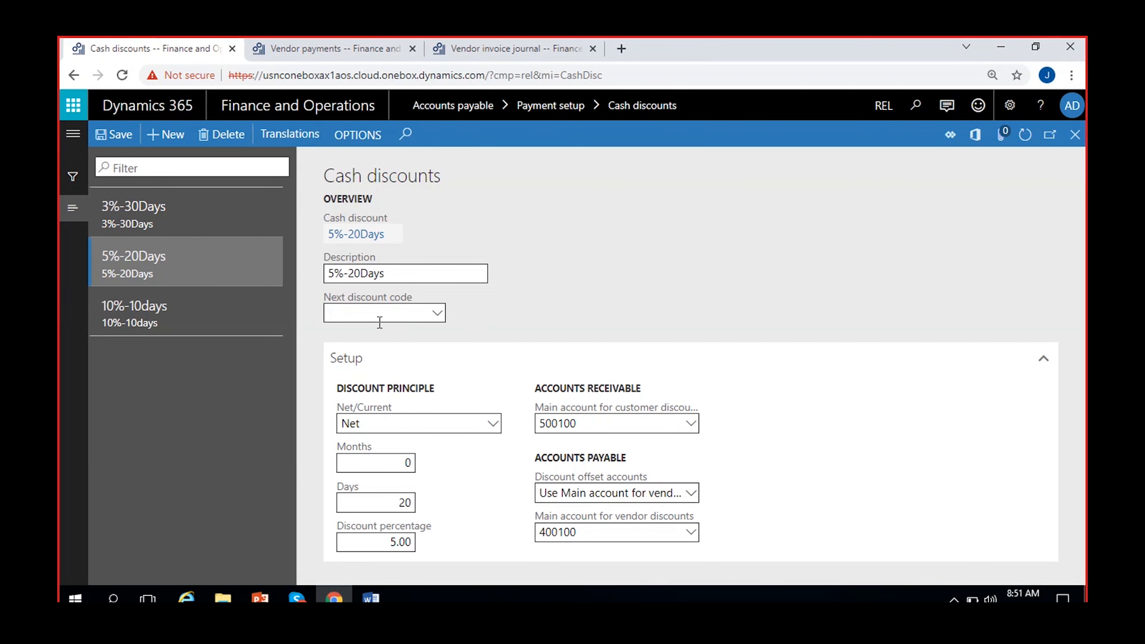
left_click(436, 312)
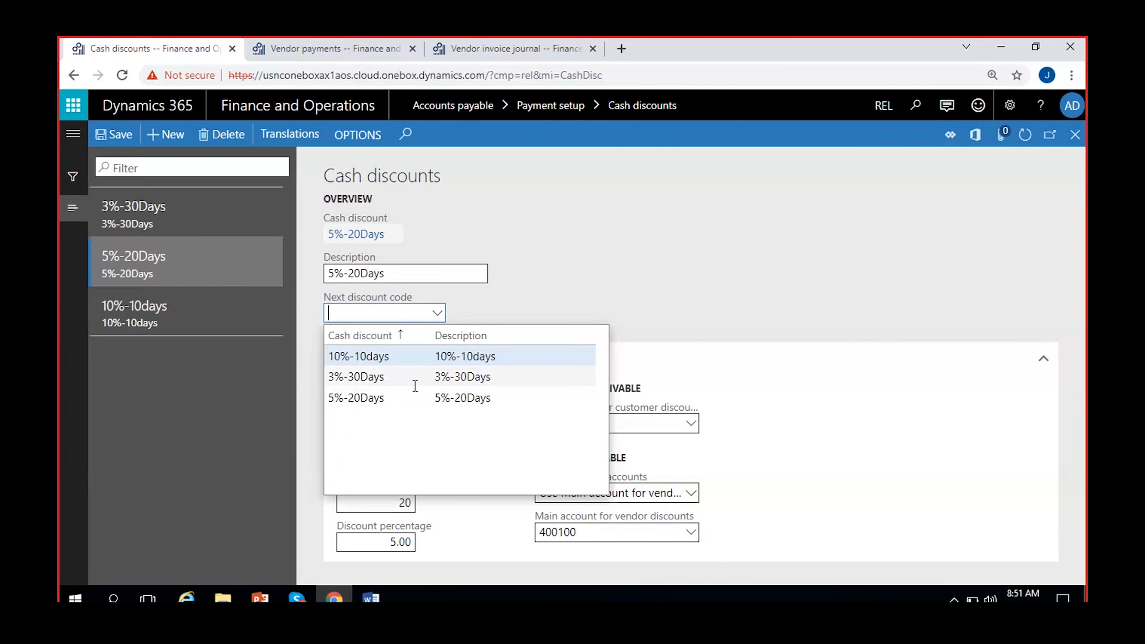
left_click(415, 372)
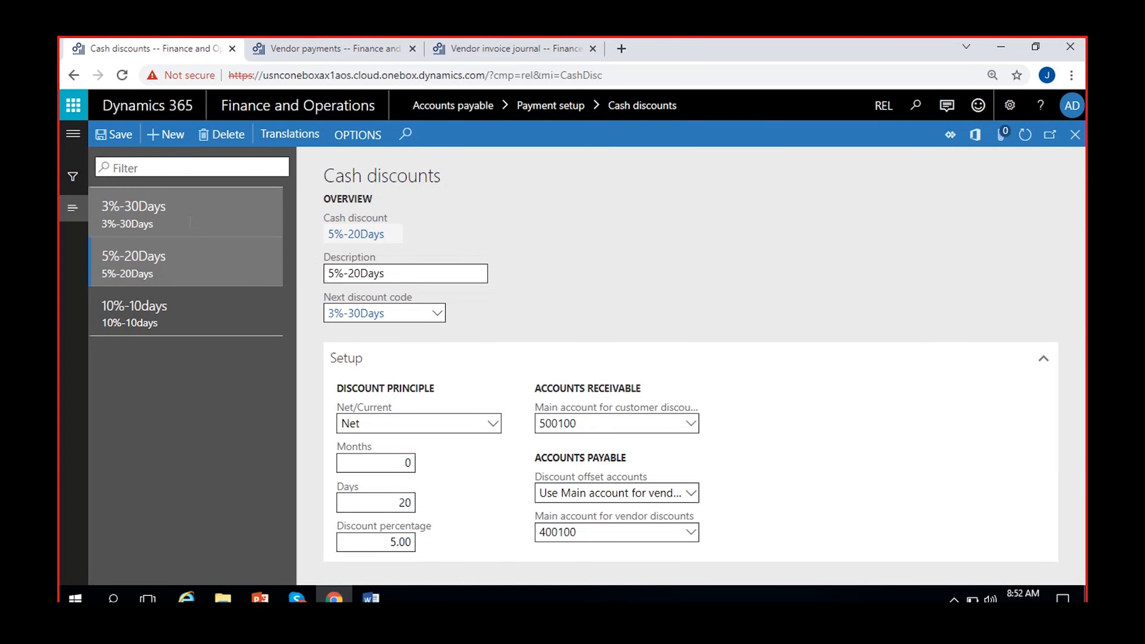
Review the next discount codes of the 10%-10days, 5%-20Days and 3%-30Days cash discounts in turn.
left_click(172, 315)
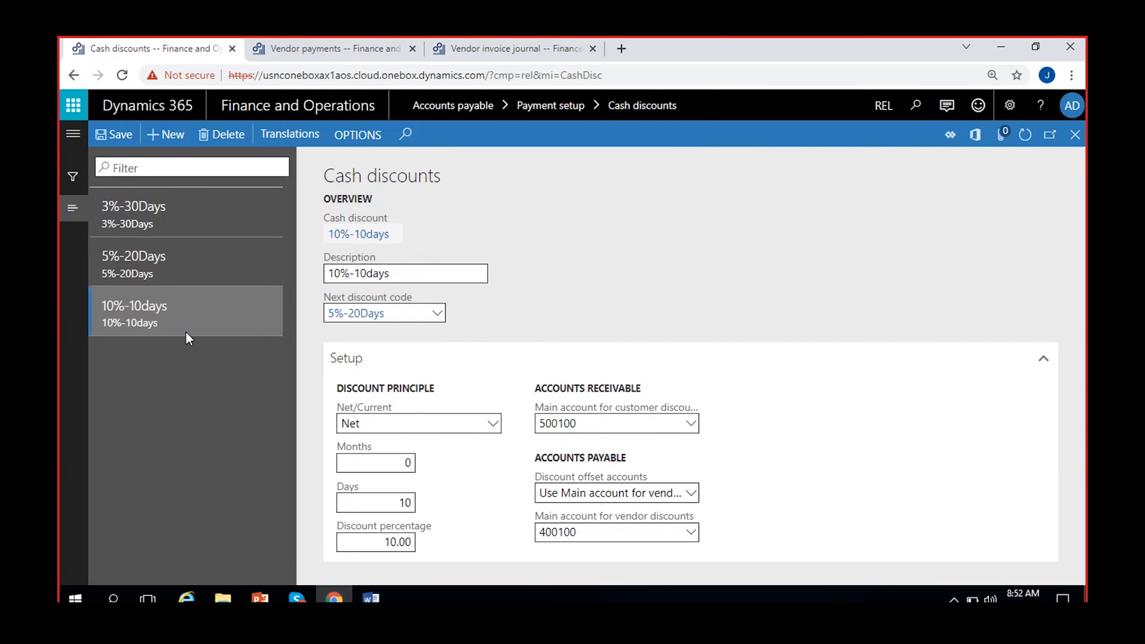
left_click(360, 313)
left_click(192, 276)
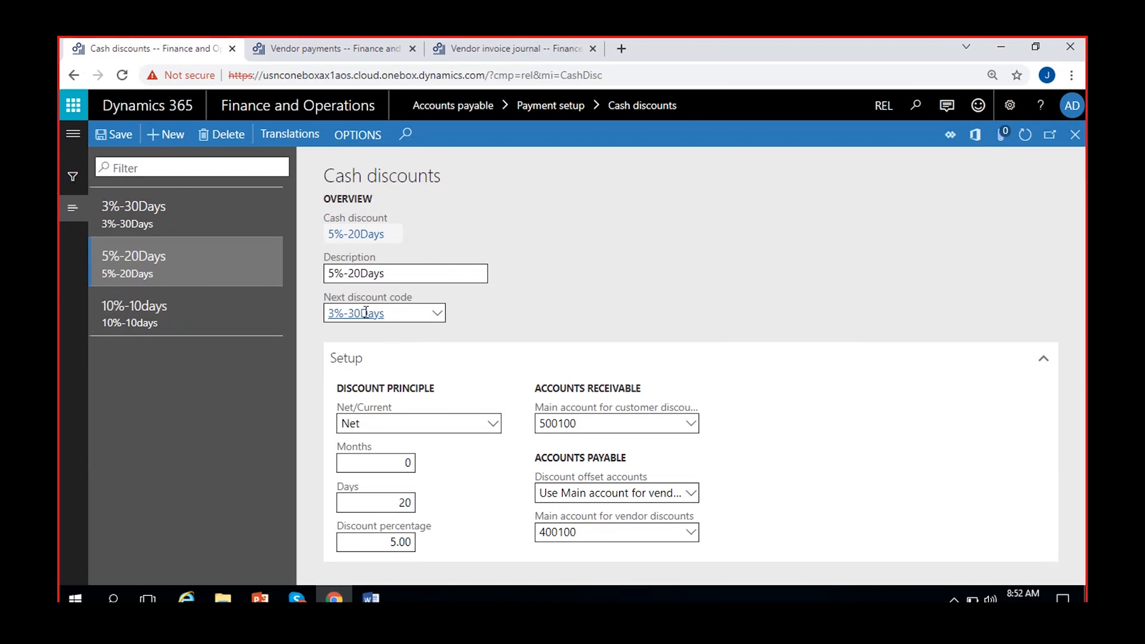
left_click(391, 318)
left_click(194, 228)
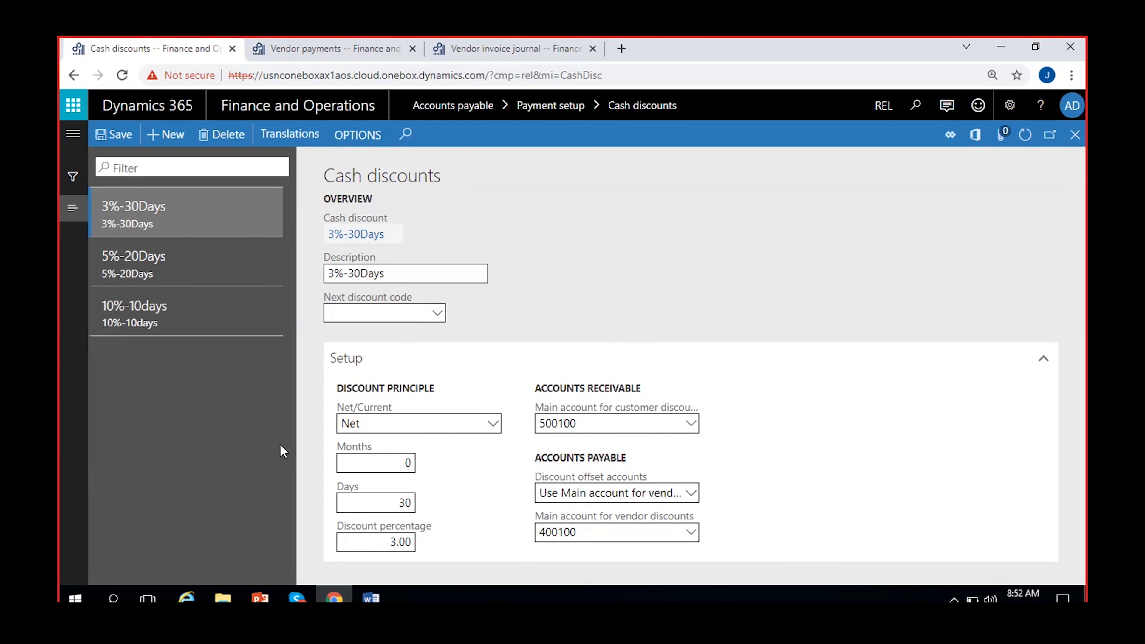
Create a new cash discount with the code "4%1month" and the description "4%-1month".
left_click(176, 141)
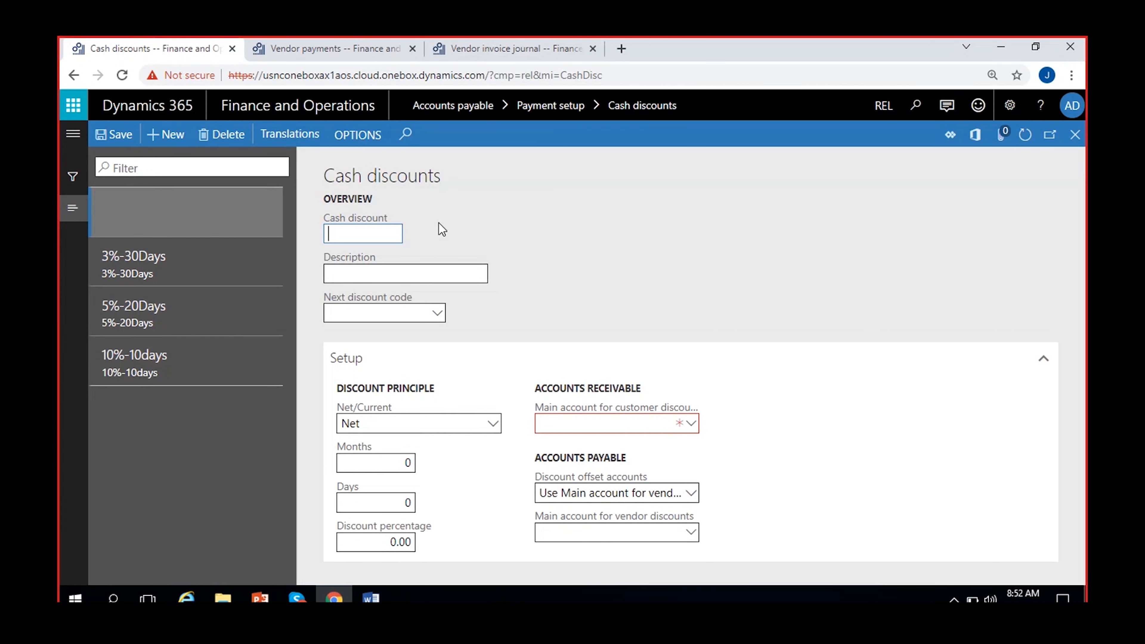
type("4%1month")
key("ctrl+a")
key("Tab")
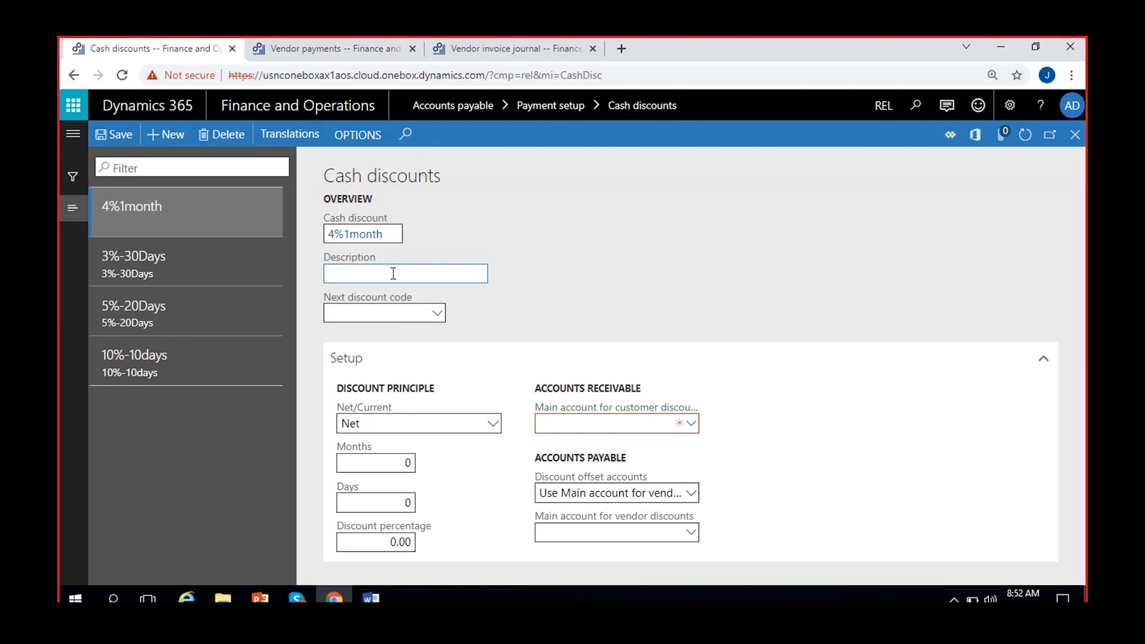
type("4%-1month")
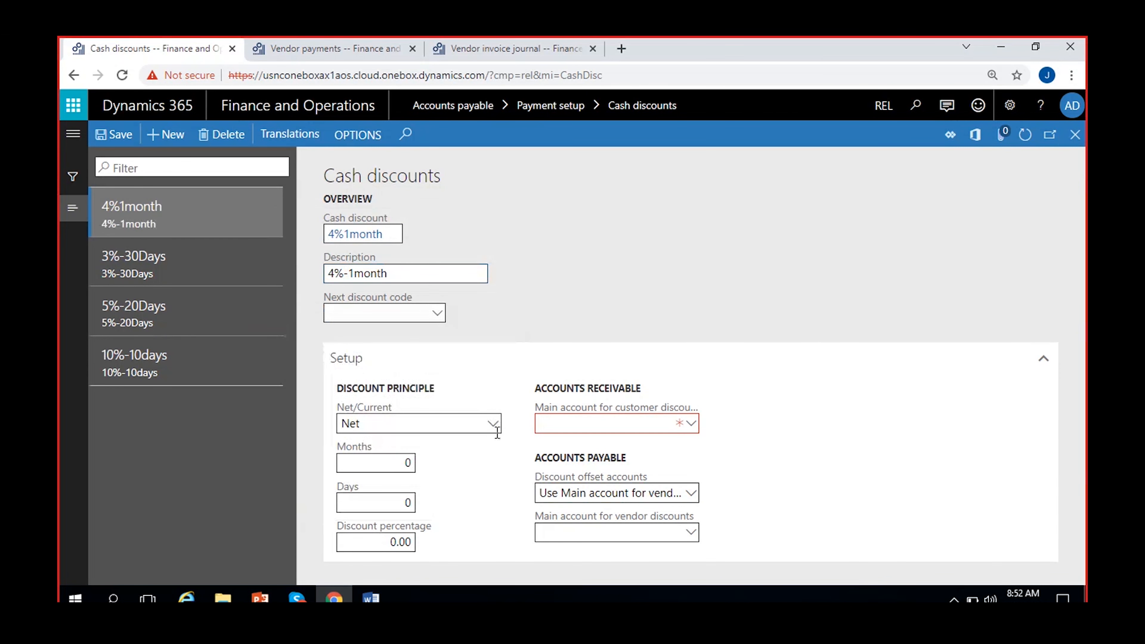
Set the 4%1month discount to 1 month and a discount percentage of 4.
left_click(411, 464)
type("1")
key("Tab")
key("Tab")
type("4")
key("Tab")
Assign main accounts 500100 for customer discounts and 400100 for vendor discounts to the 4%1month cash discount.
left_click(685, 429)
type("500100")
left_click(602, 532)
type("400100")
left_click(847, 490)
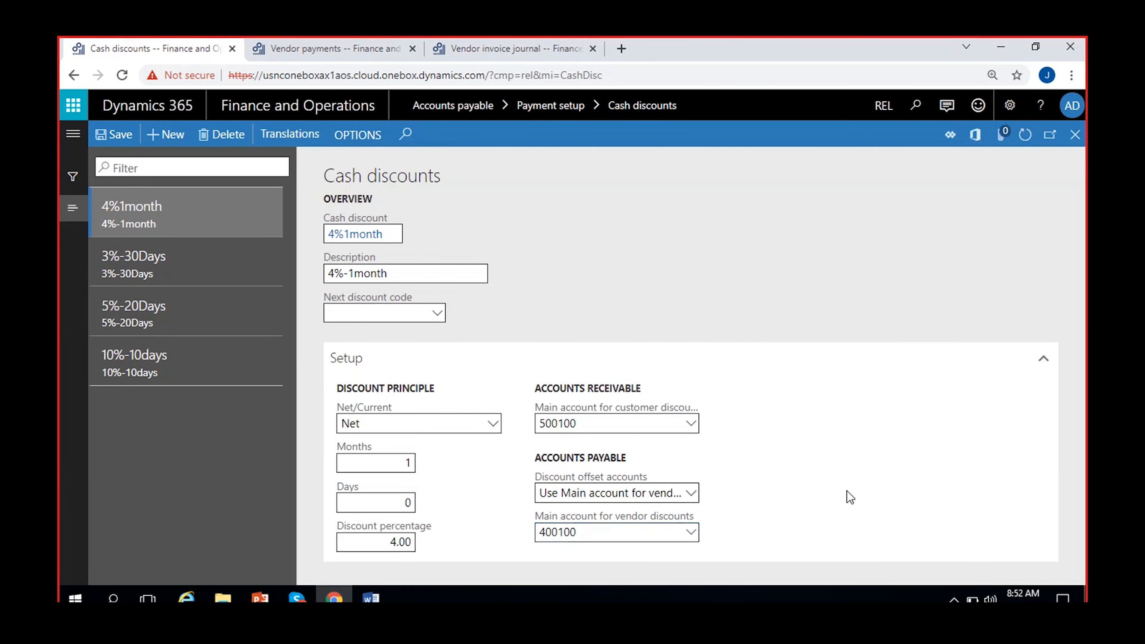
Save the 4%1month discount and create a new cash discount with the code "0.5%-60Day" and the description "0.5%-60Days".
left_click(106, 139)
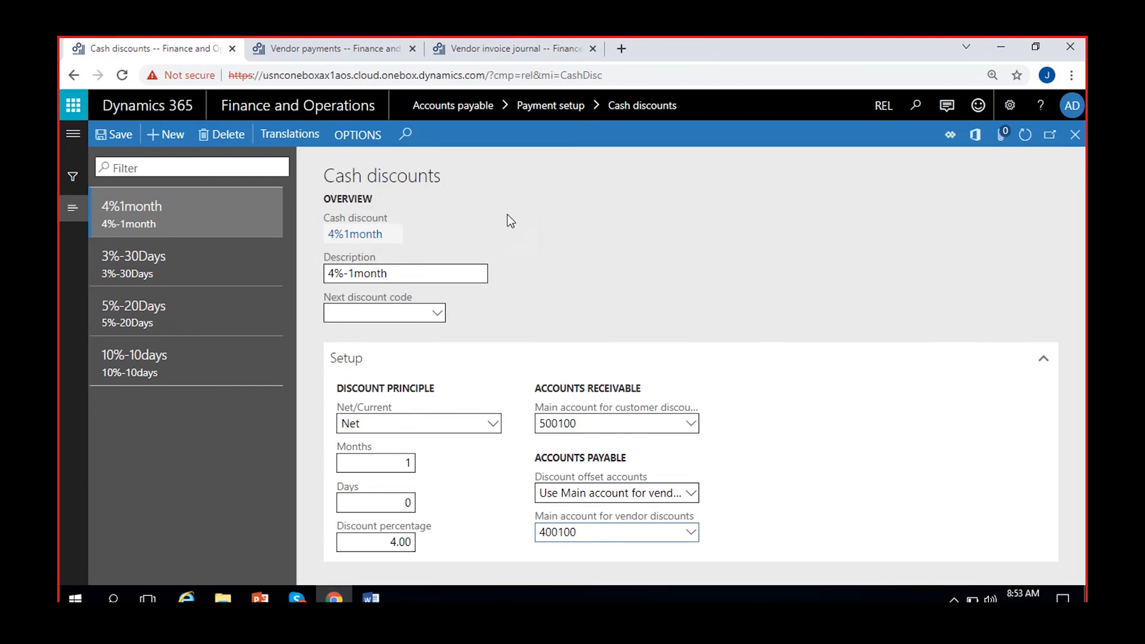
left_click(166, 135)
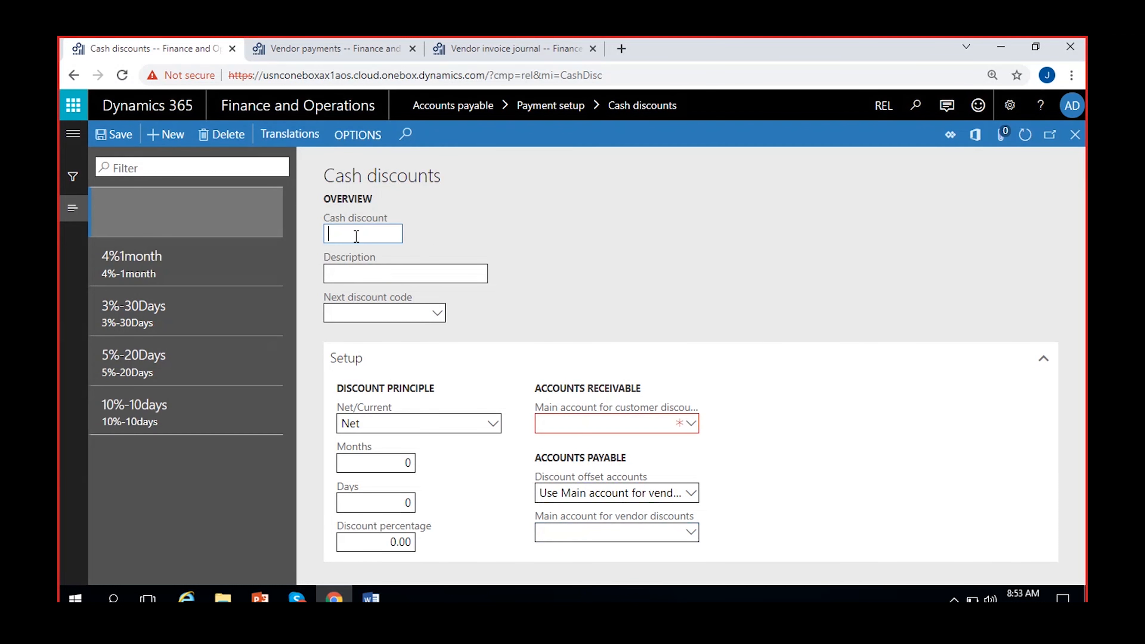
type("05.%-60Day")
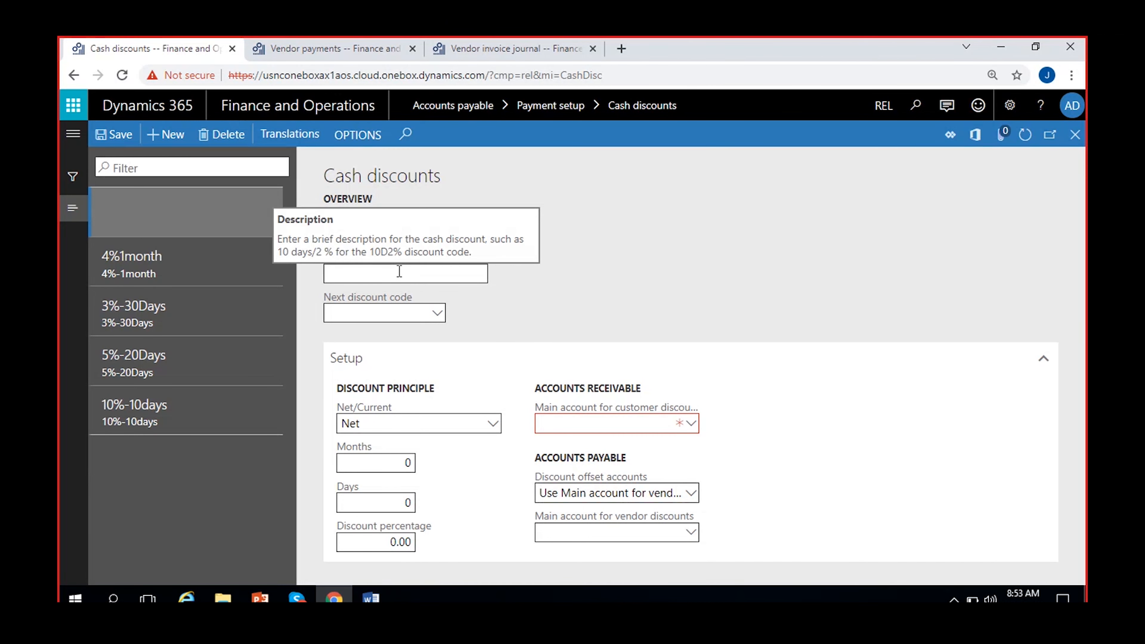
left_click(407, 283)
type("0.5%-60Day")
type("s")
left_click(607, 287)
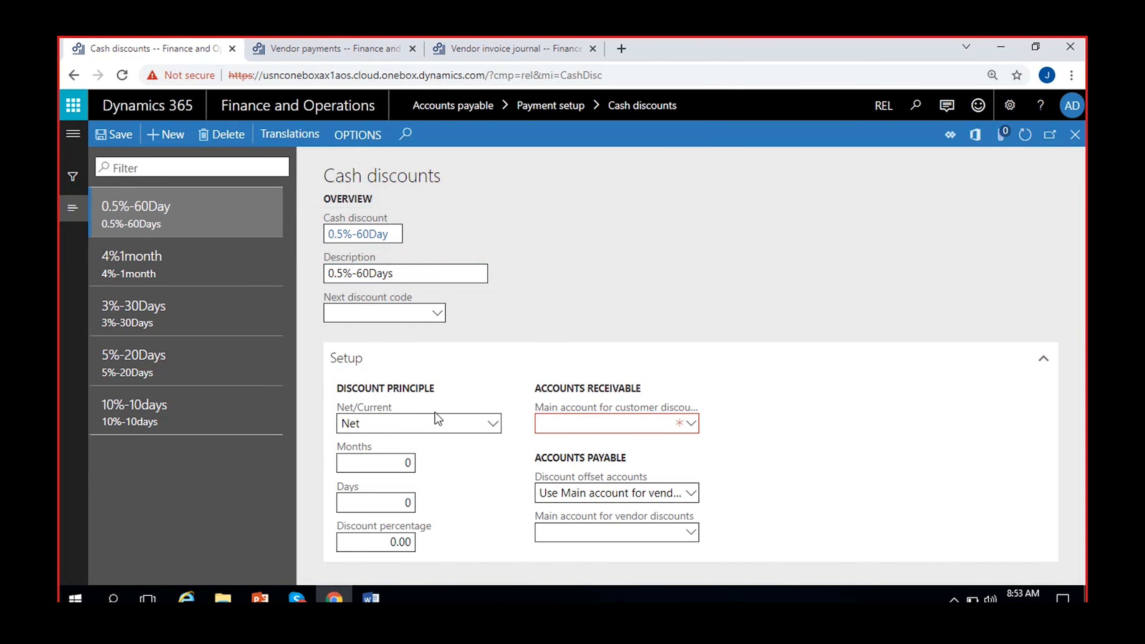
Set the 0.5%-60Day discount to 60 days and a discount percentage of 0.5.
left_click(397, 503)
type("60")
left_click(466, 513)
left_click(397, 544)
type("0.5")
left_click(471, 554)
Assign main accounts 500100 for customer discounts and 400100 for vendor discounts to the 0.5%-60Day discount and save it.
left_click(689, 429)
type("500100")
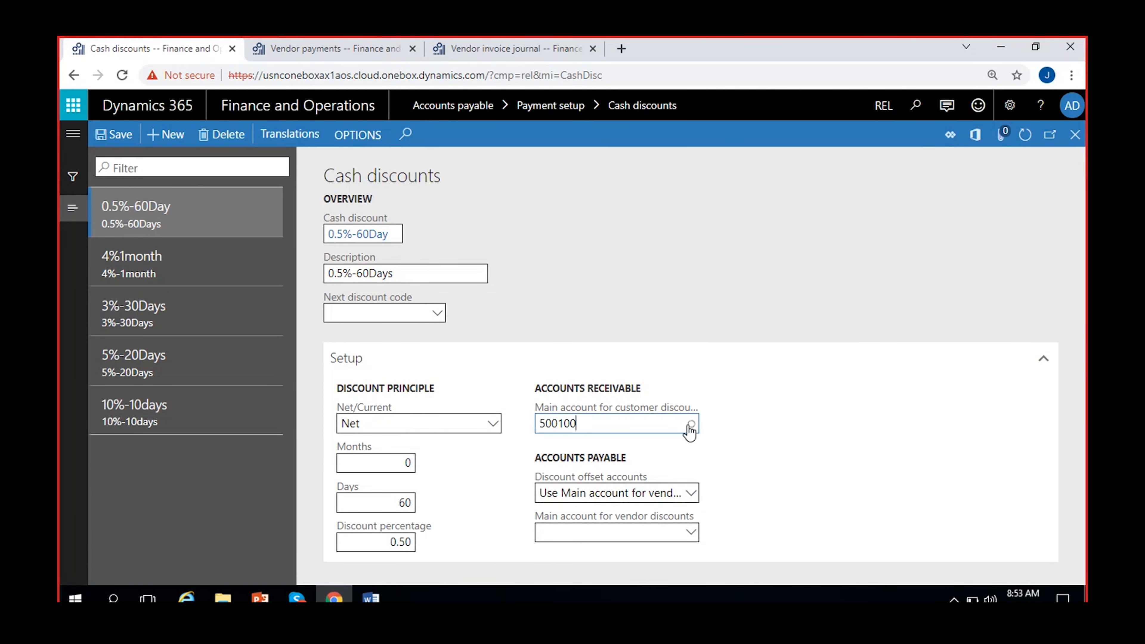
left_click(626, 533)
type("400100")
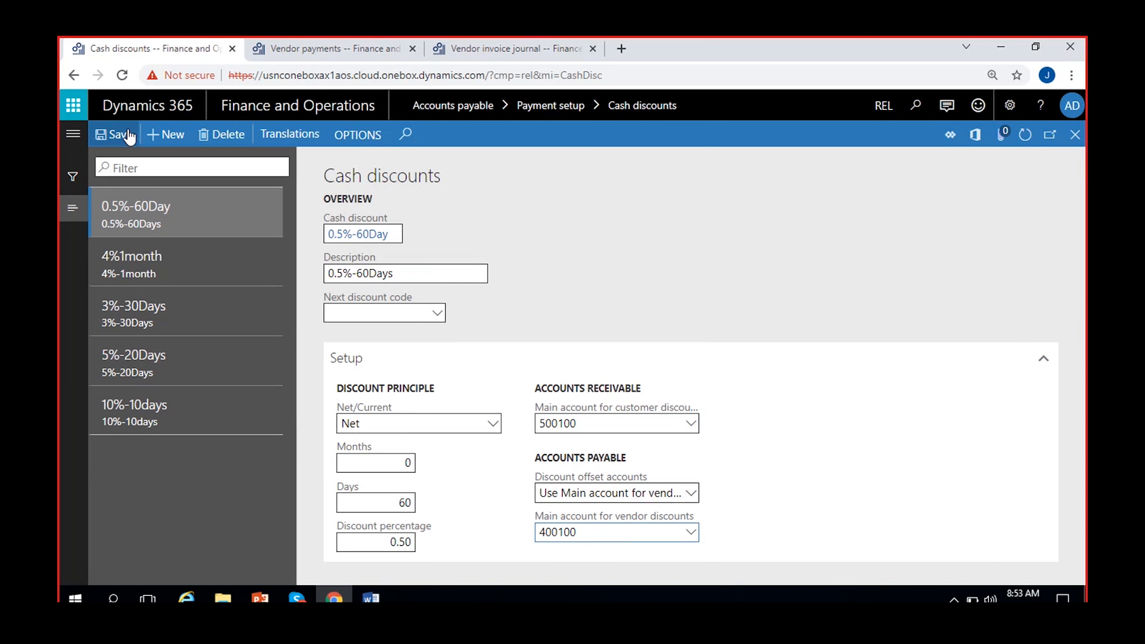
left_click(114, 133)
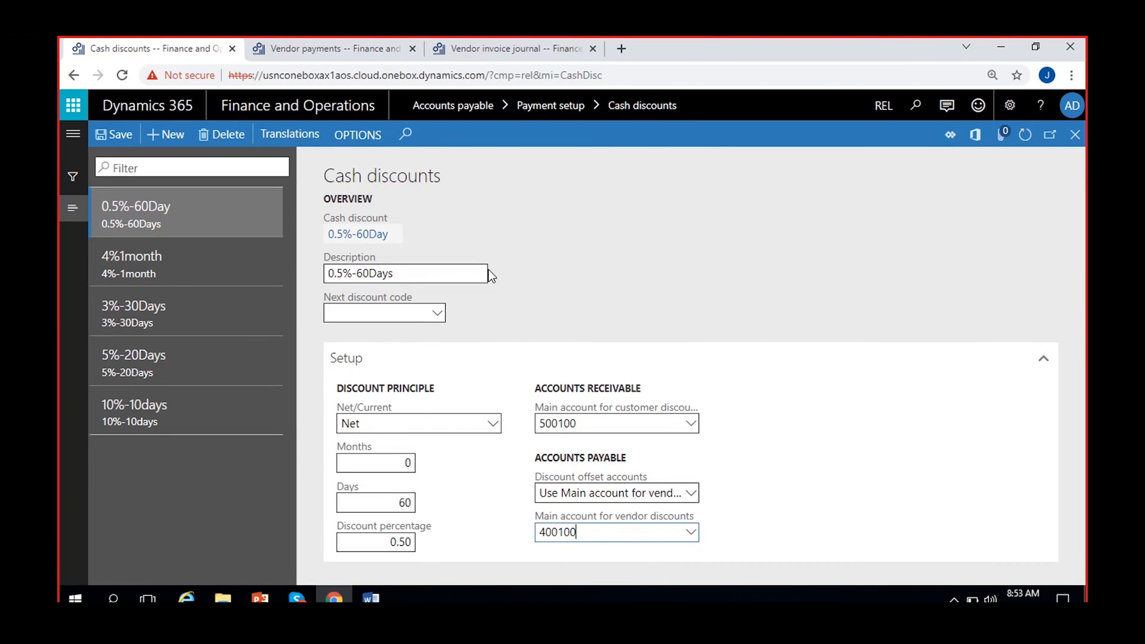
Leave the posted journal's lines, create a new invoice journal with the name VendInvJou, and open its lines.
left_click(491, 51)
left_click(1075, 134)
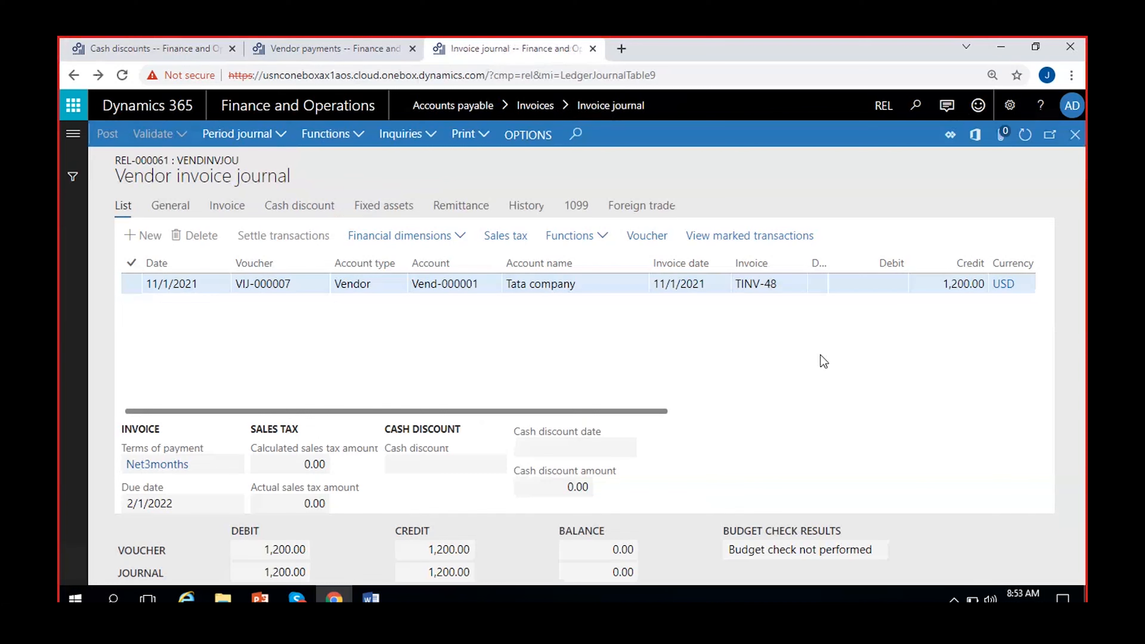
left_click(165, 134)
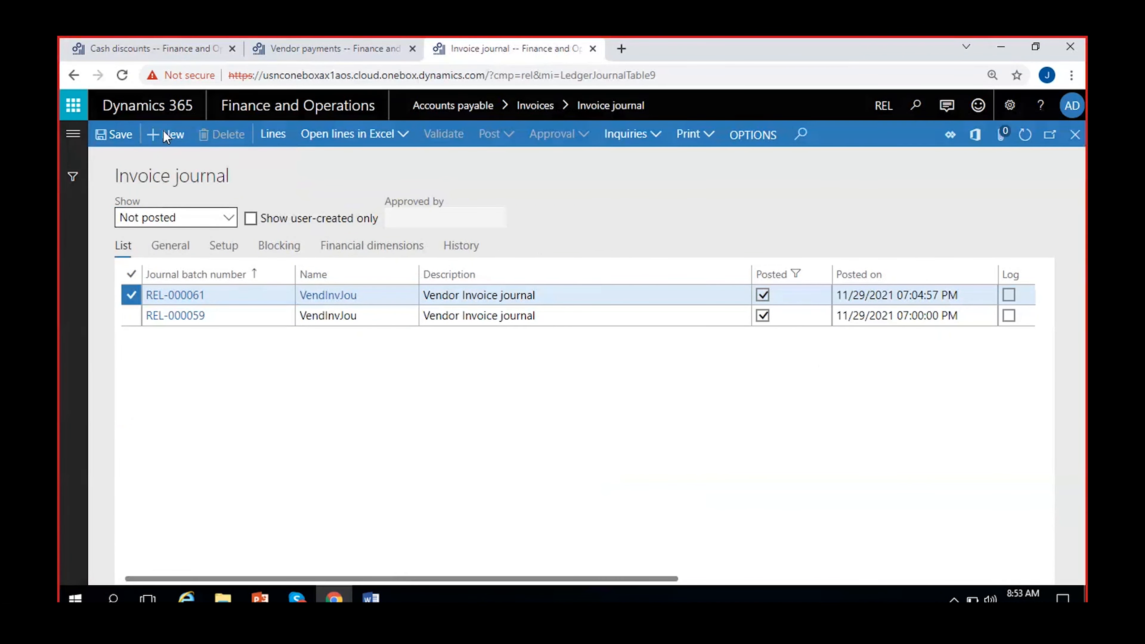
left_click(411, 295)
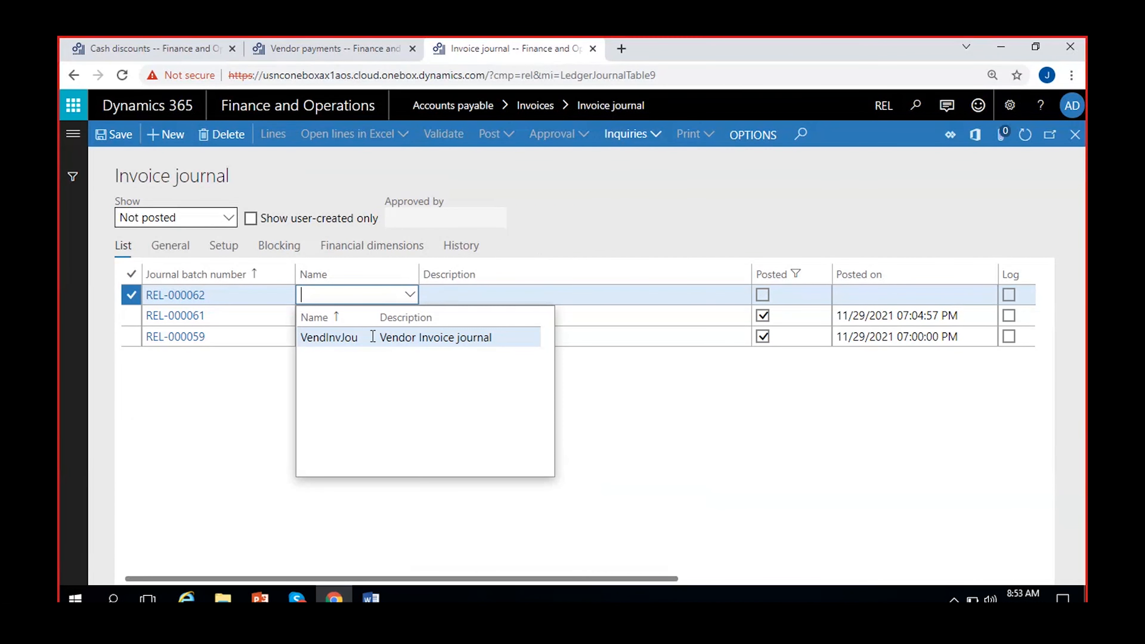
left_click(329, 336)
left_click(272, 134)
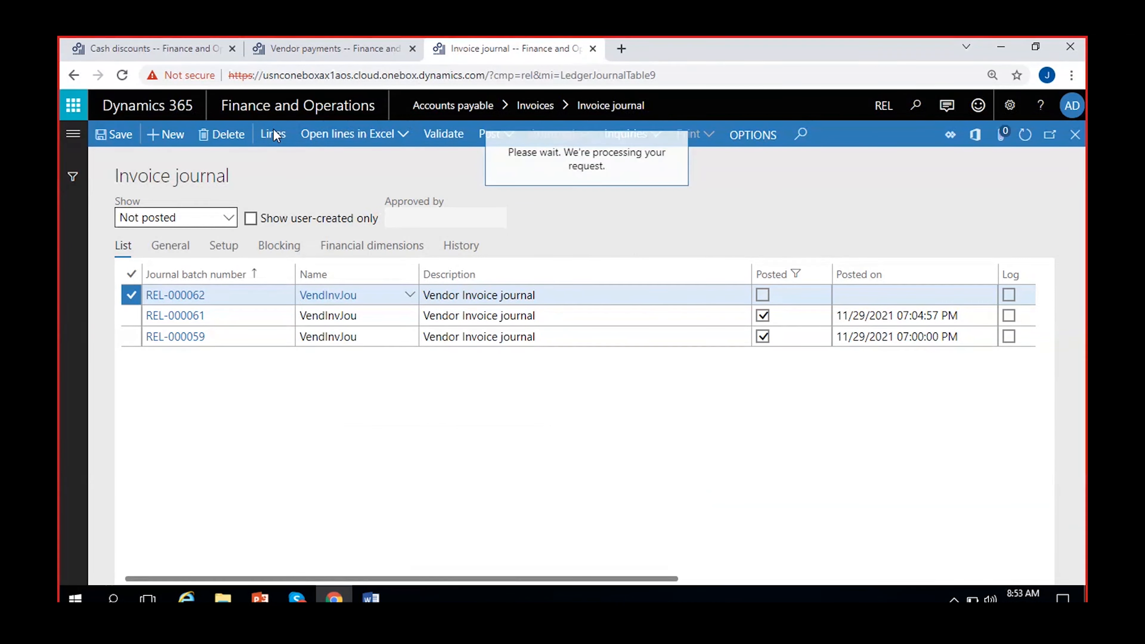
Fill in the journal line with the vendor Tata company, invoice date 11/1/2021 and invoice number TINV-49.
left_click(493, 284)
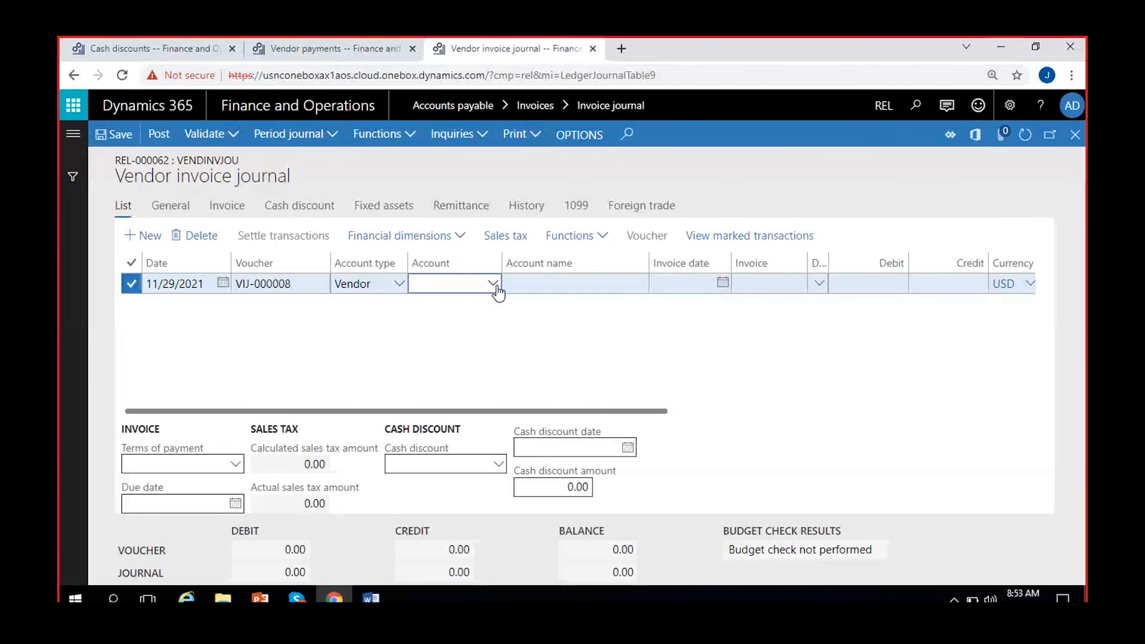
left_click(552, 327)
left_click(720, 293)
left_click(722, 291)
left_click(697, 364)
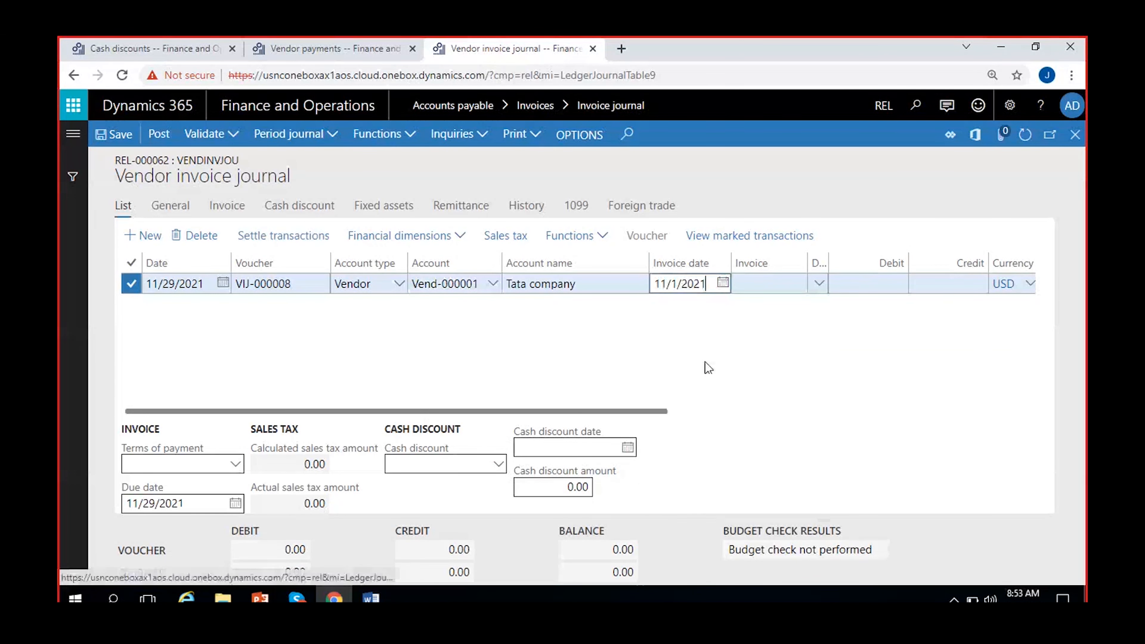
left_click(758, 288)
type("TINV-49")
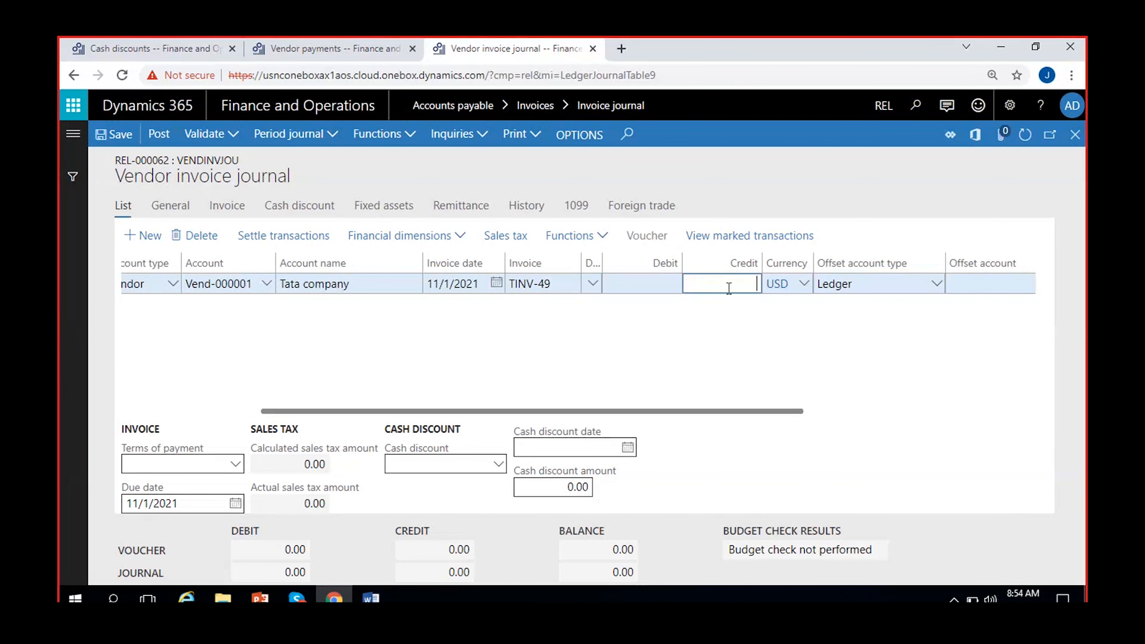
Enter a credit of 10,000 on the invoice line and set its ledger offset account to 500001 Travel expenses.
type("10,000")
key("Tab")
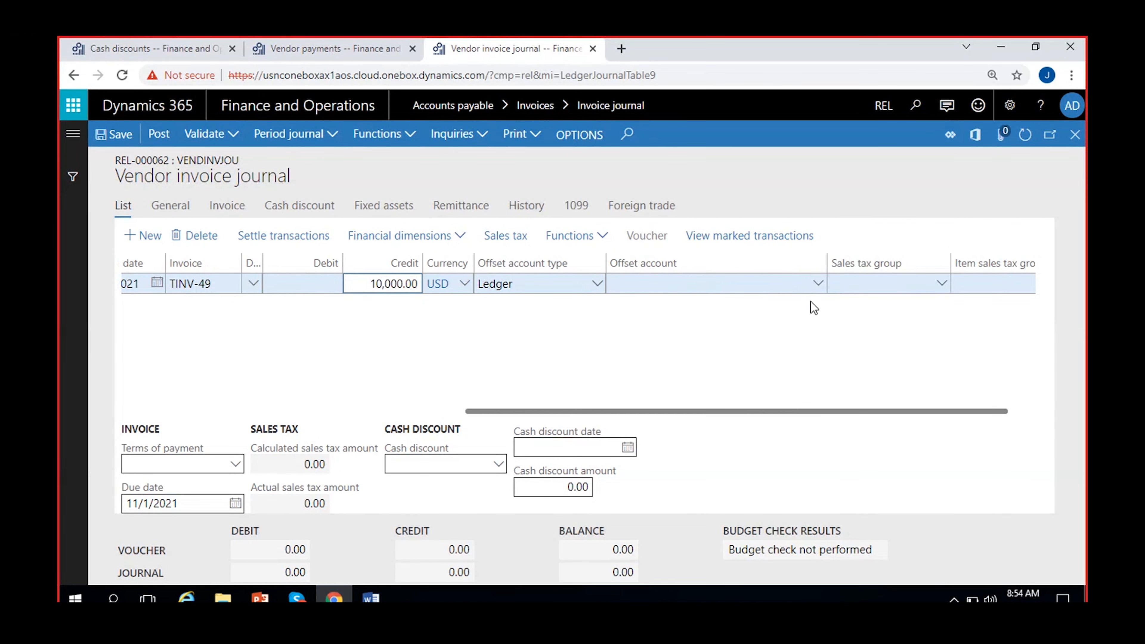
left_click(816, 286)
type("5--")
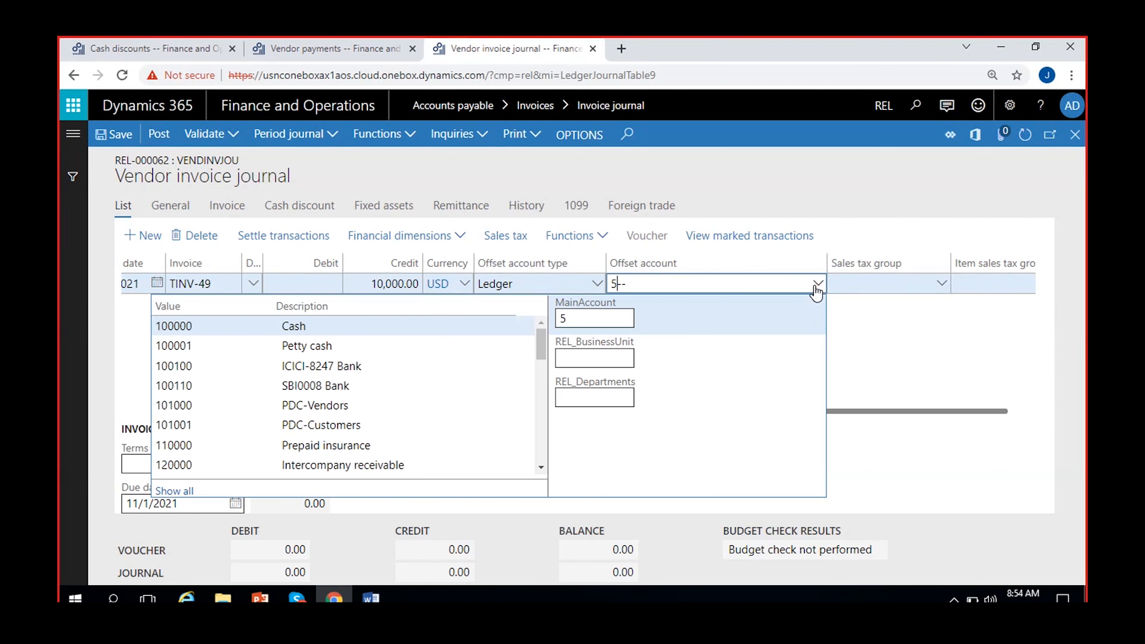
left_click(286, 346)
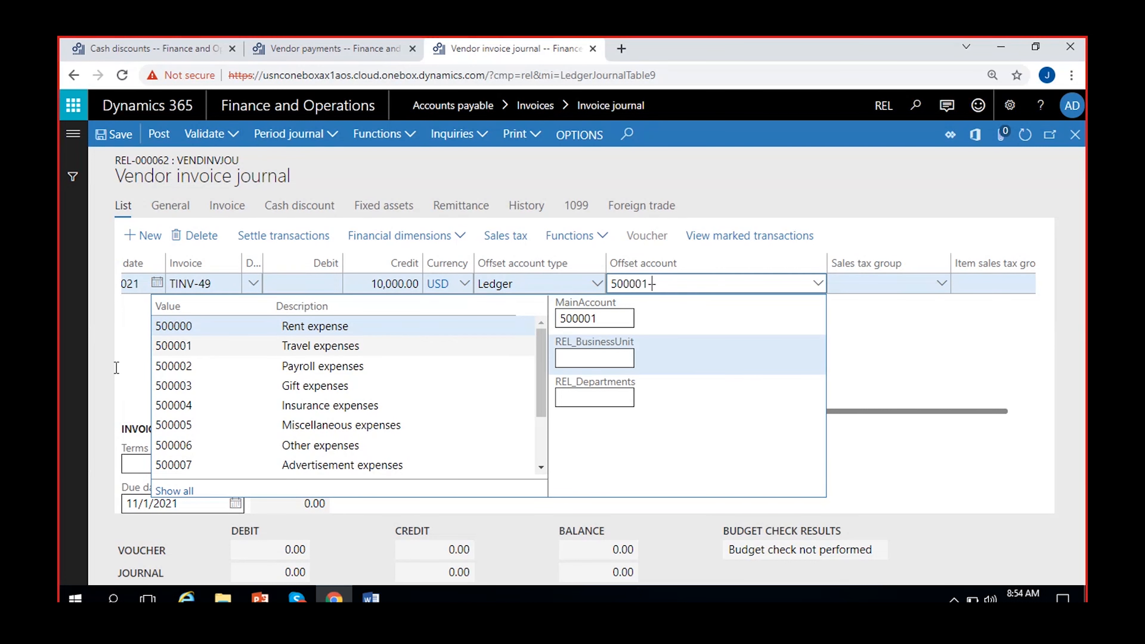
left_click(127, 340)
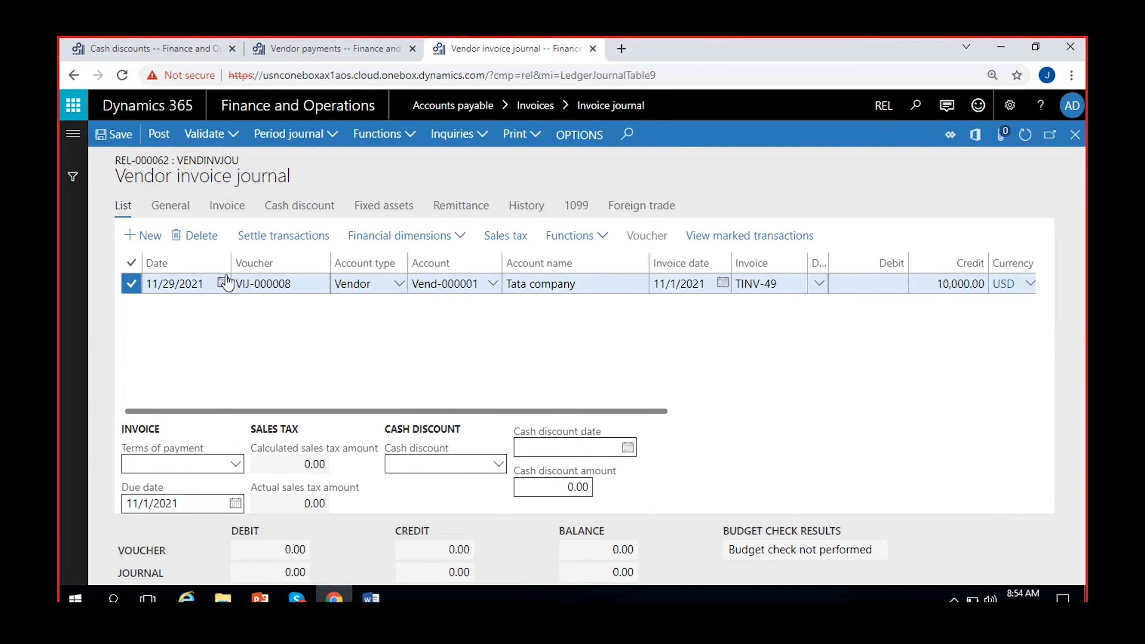
Set the invoice line's date to 11/1/2021 and its terms of payment to Net2Months.
left_click(220, 289)
left_click(221, 285)
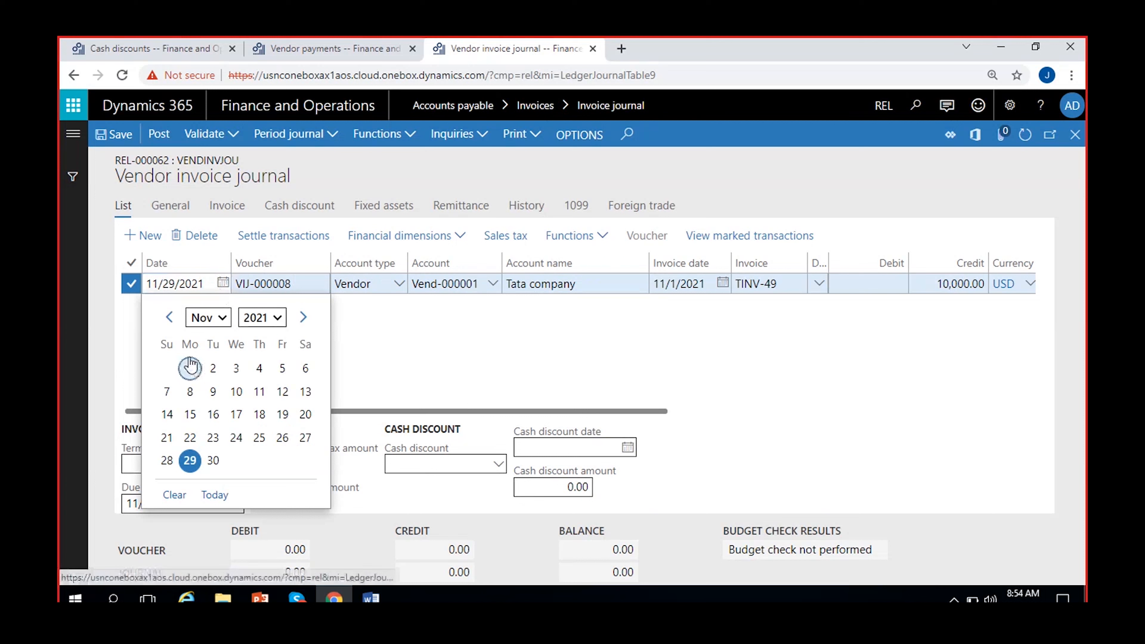
left_click(198, 363)
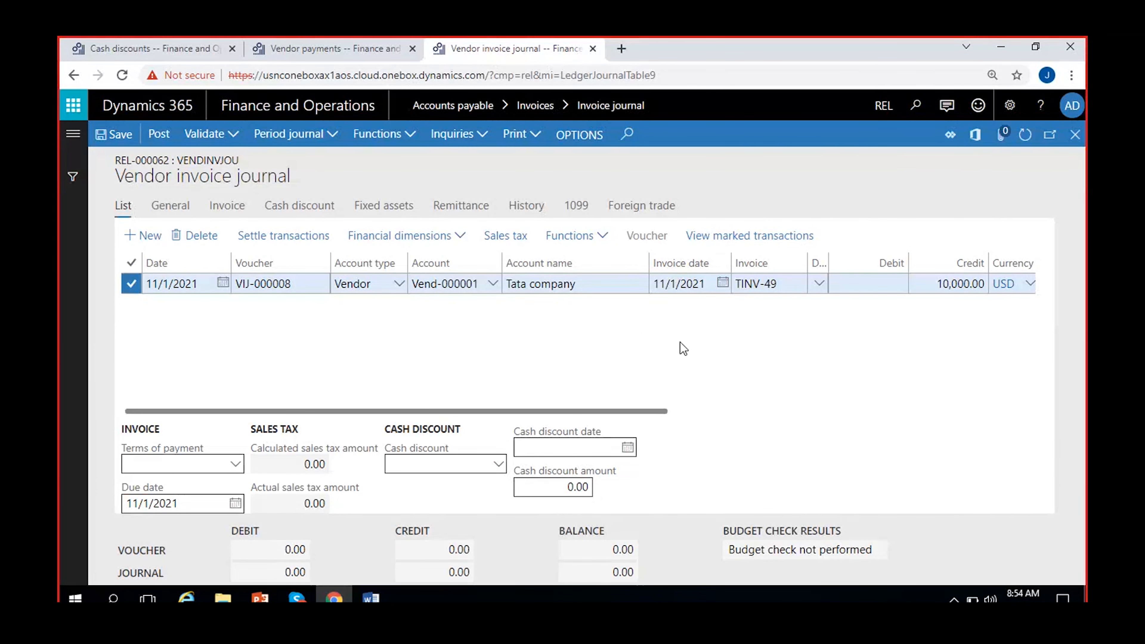
left_click(235, 467)
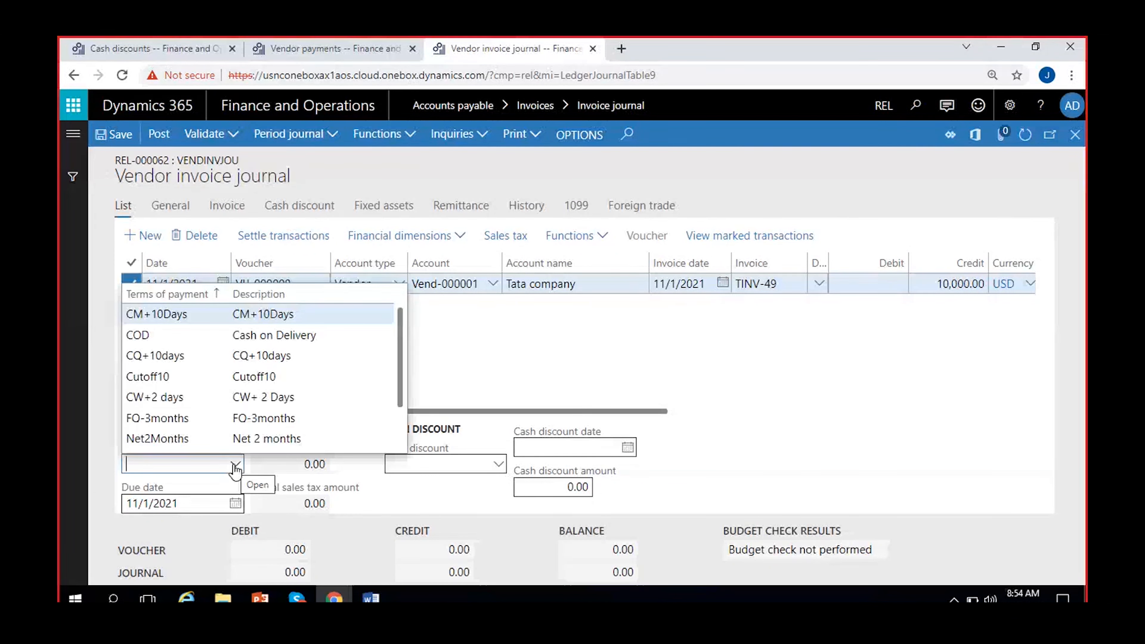
left_click(176, 438)
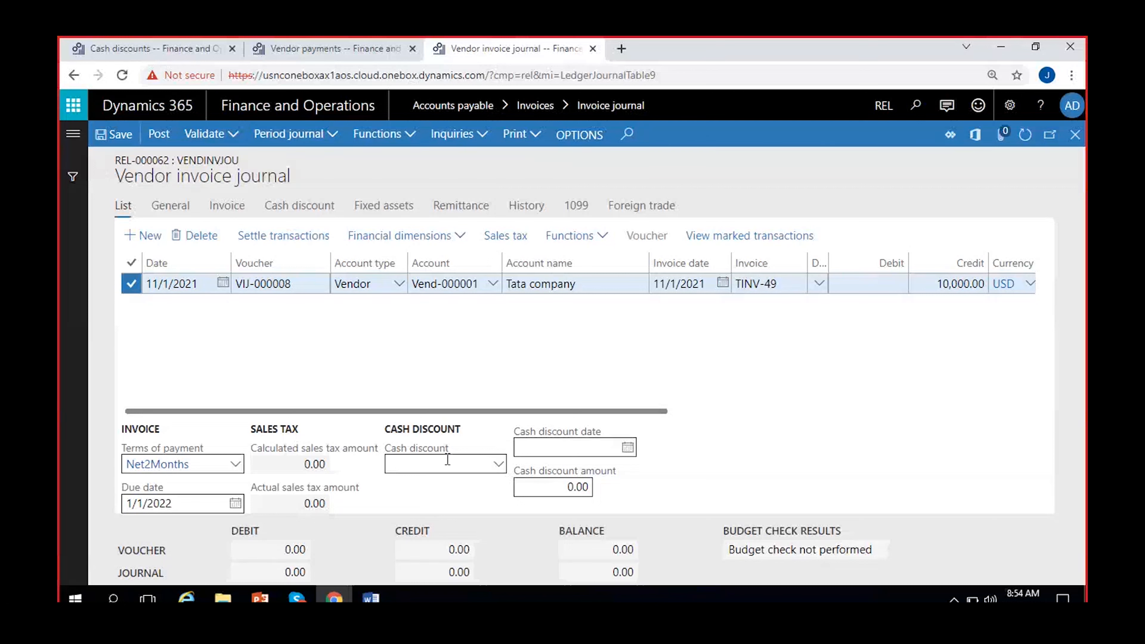
Apply the 4%1month cash discount to the TINV-49 invoice line and check the cash discount amount.
left_click(500, 469)
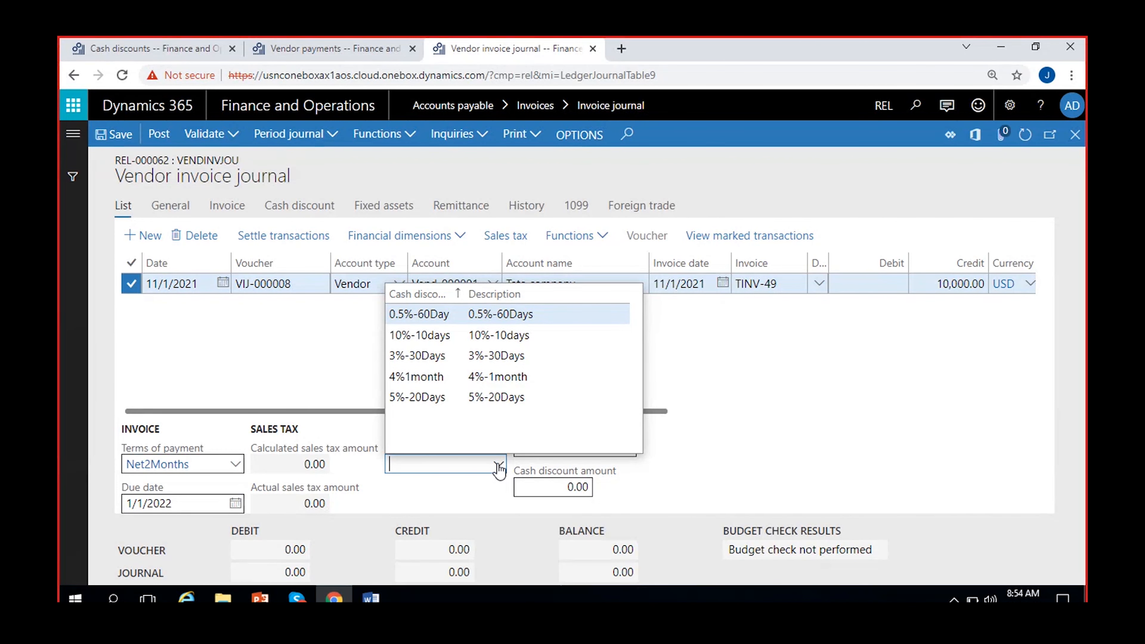
left_click(463, 382)
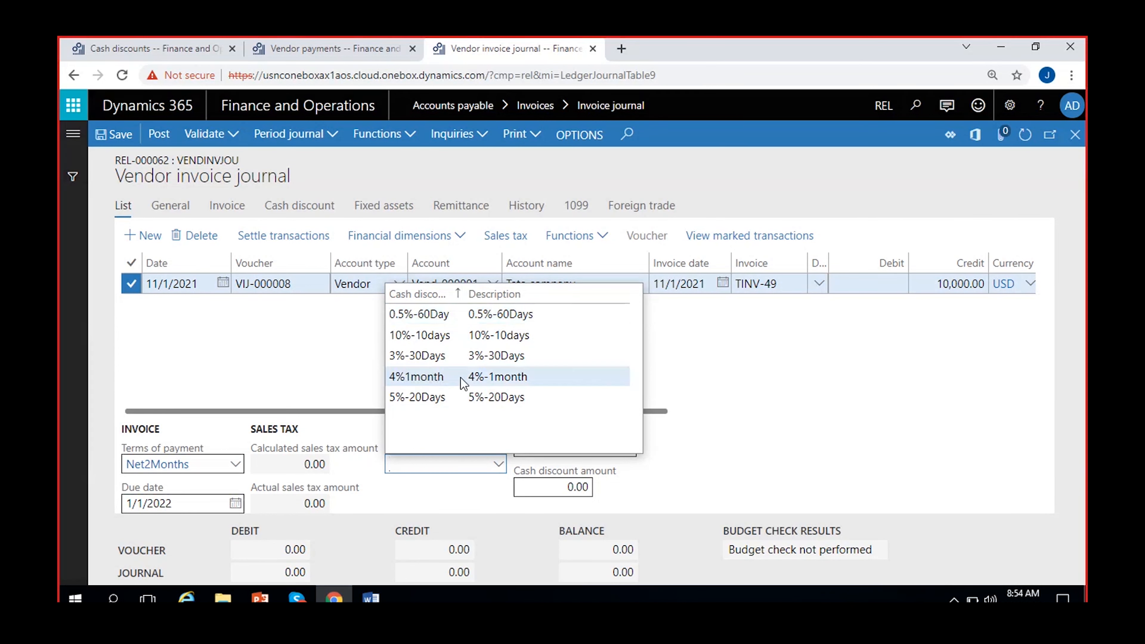
left_click(463, 382)
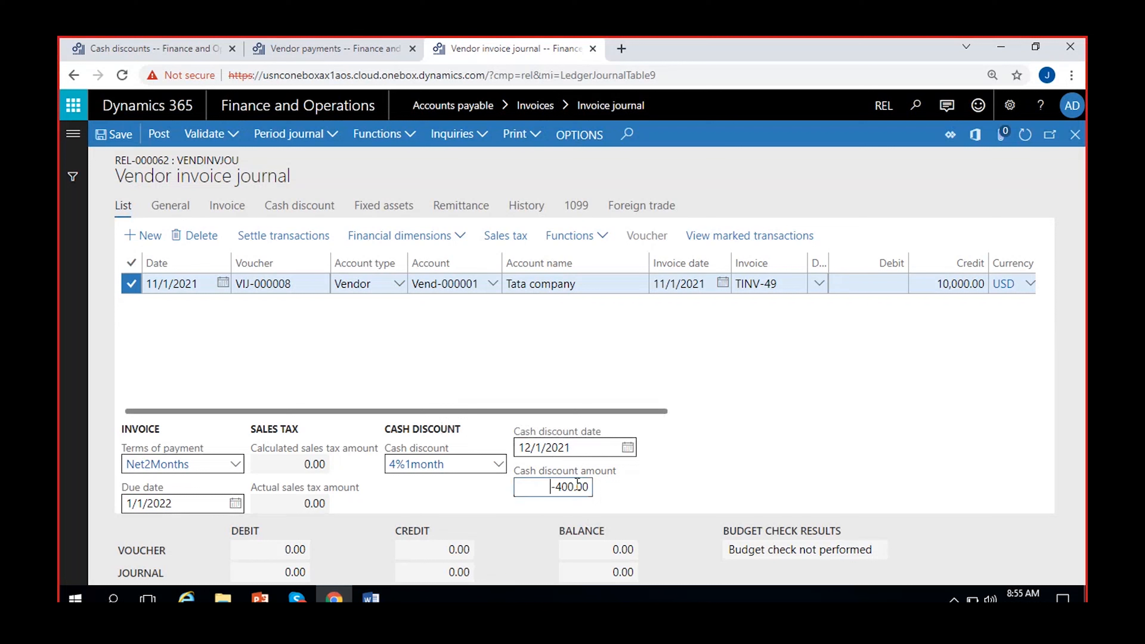
left_click(548, 492)
left_click(689, 484)
left_click(546, 485)
left_click(678, 487)
Change the invoice line's cash discount to 0.5%-60Day.
left_click(498, 468)
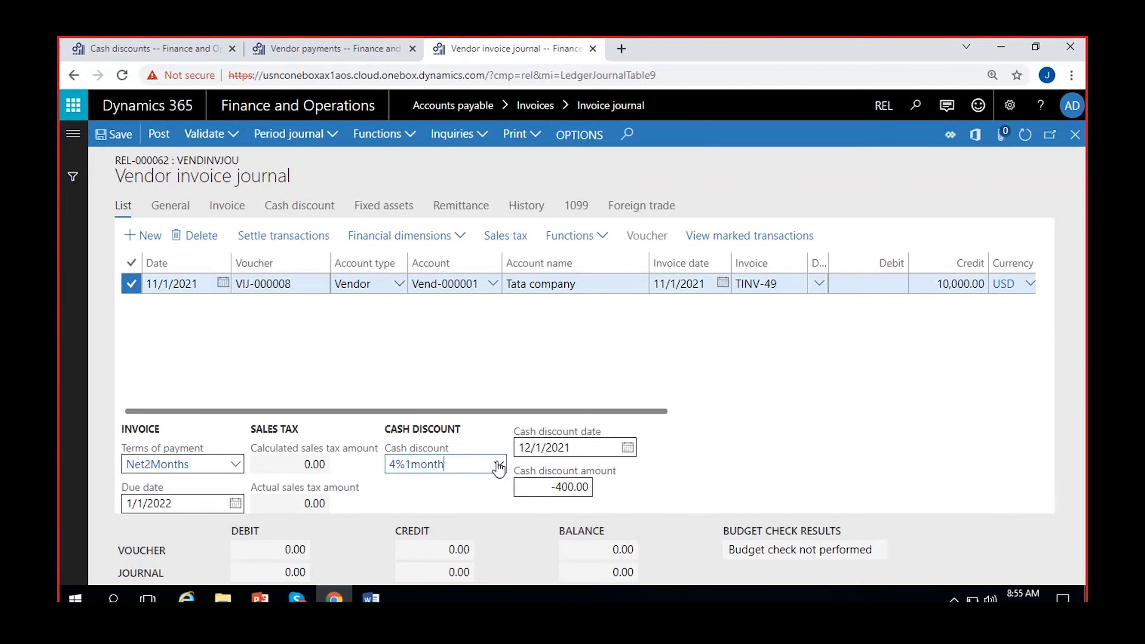
left_click(498, 467)
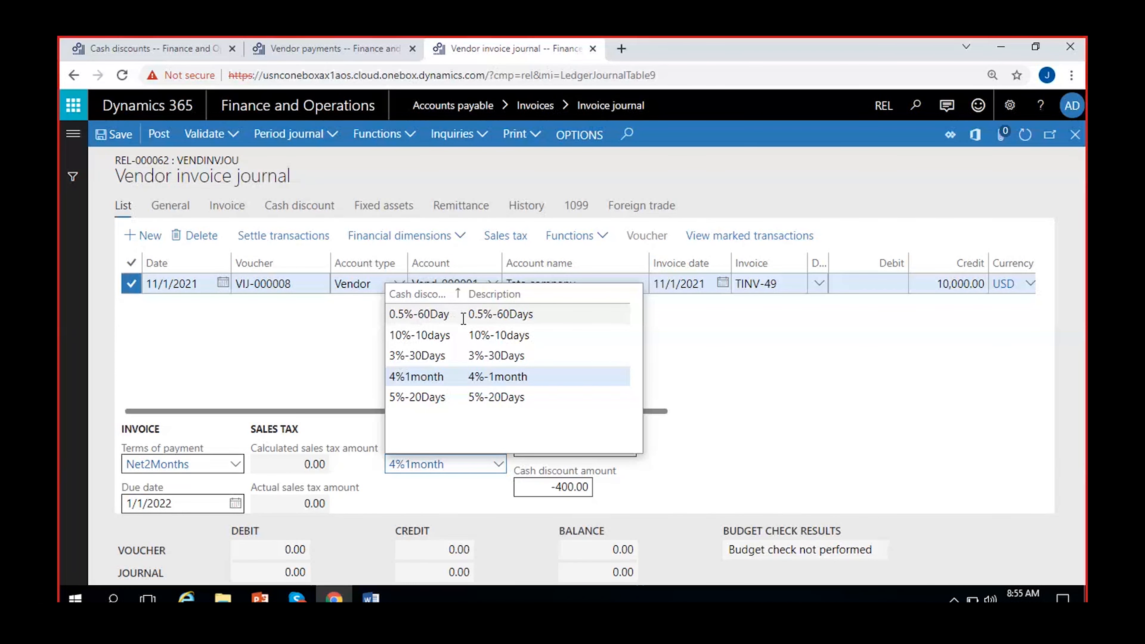
left_click(443, 320)
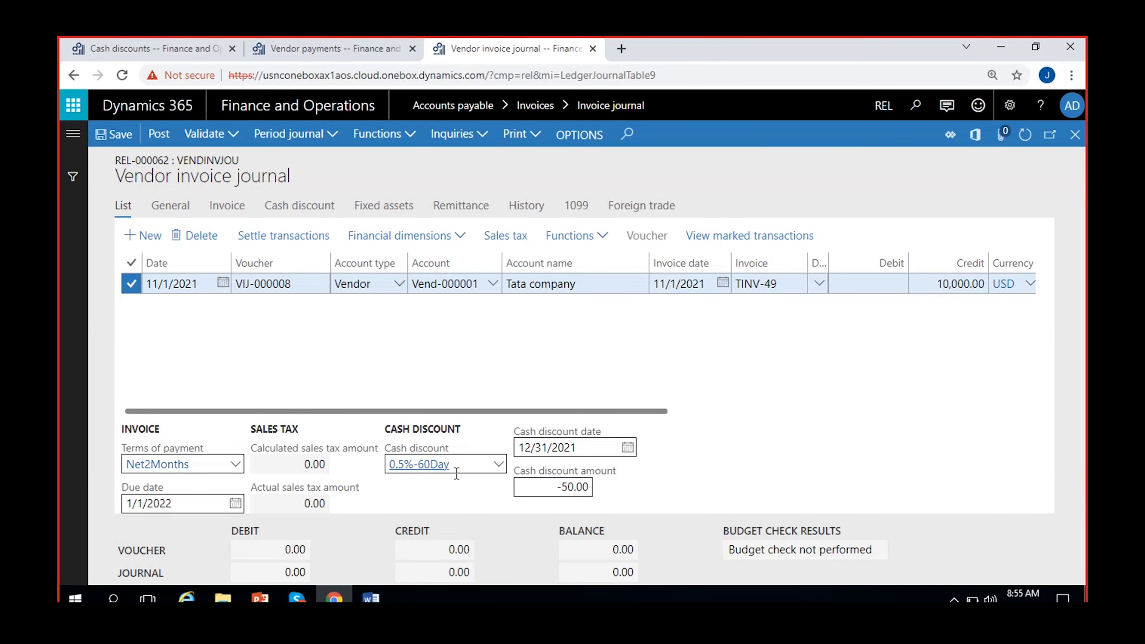
Save the journal and review the cash discount details of the TINV-49 invoice line.
left_click(304, 211)
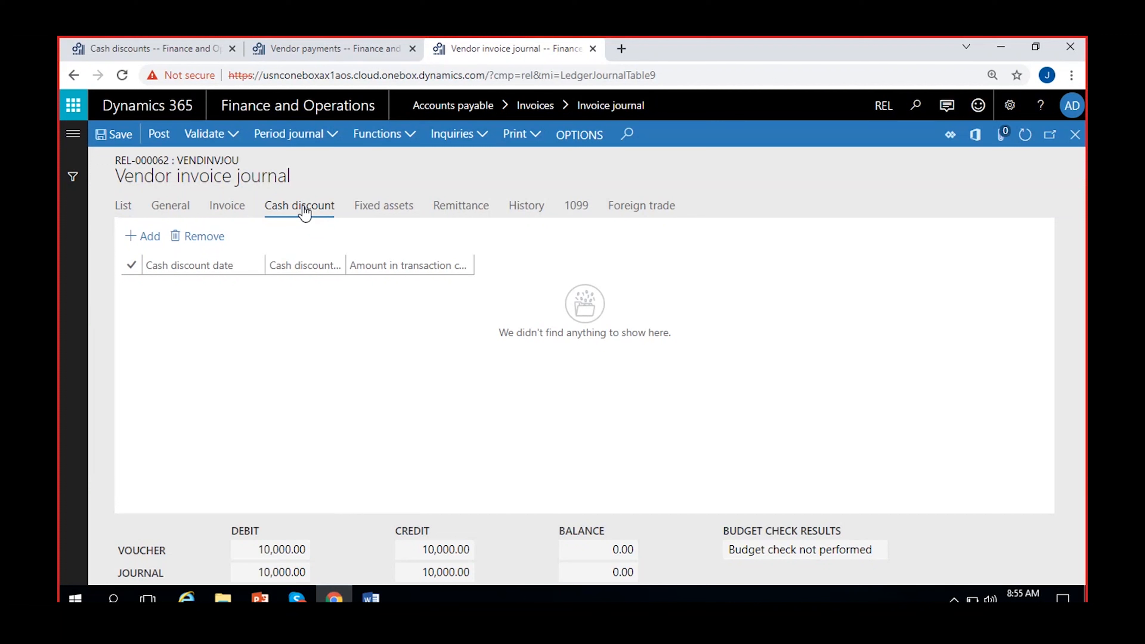
left_click(106, 135)
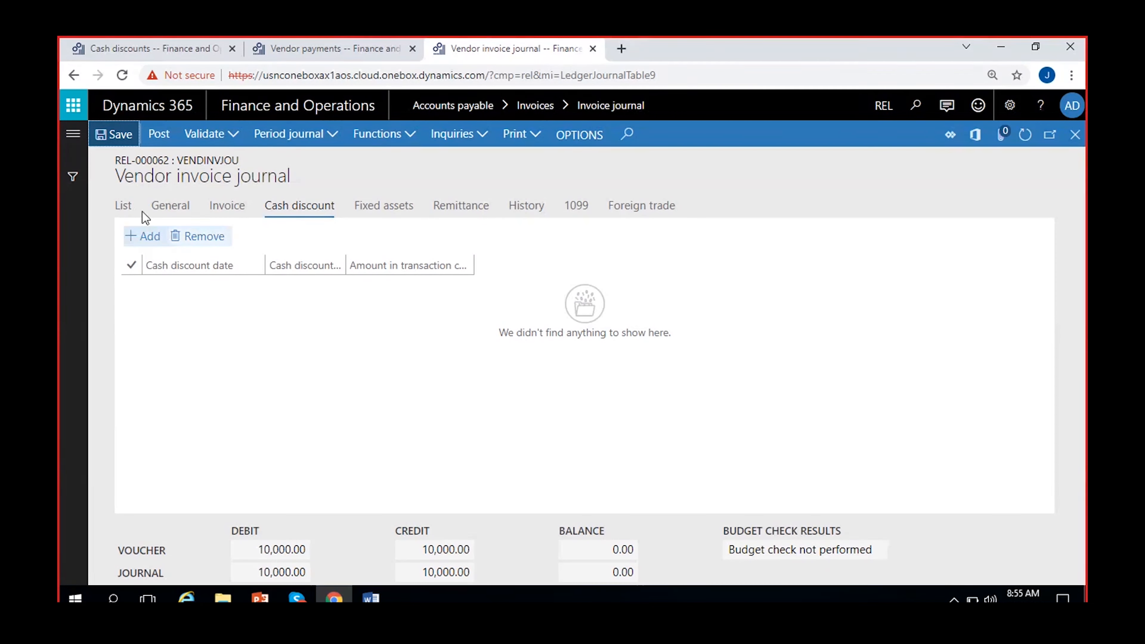
left_click(124, 206)
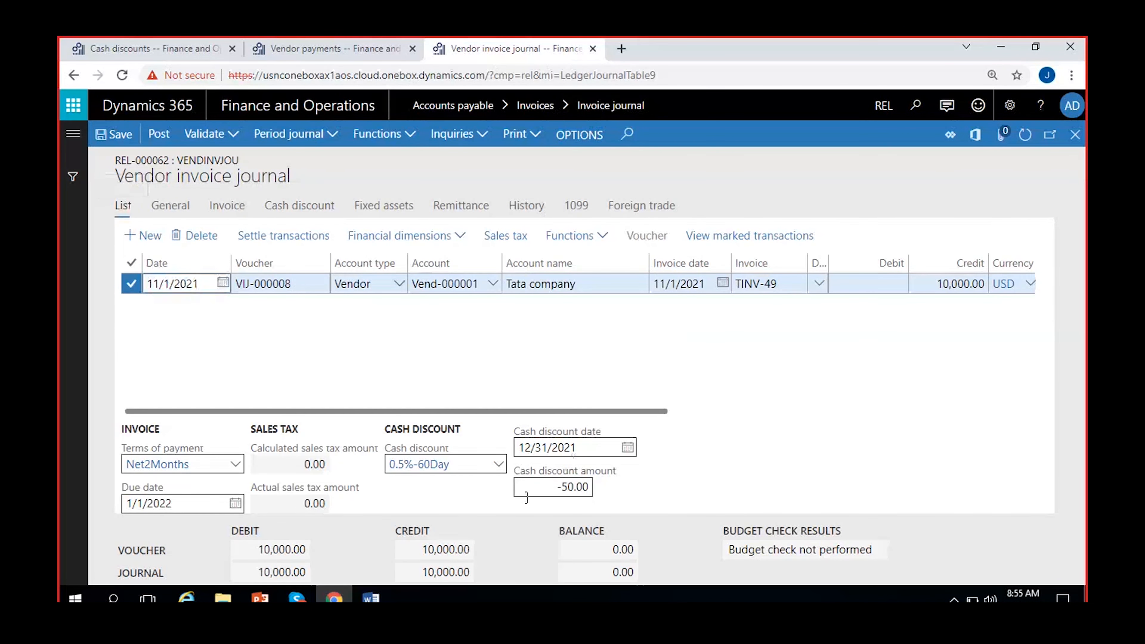
left_click(310, 207)
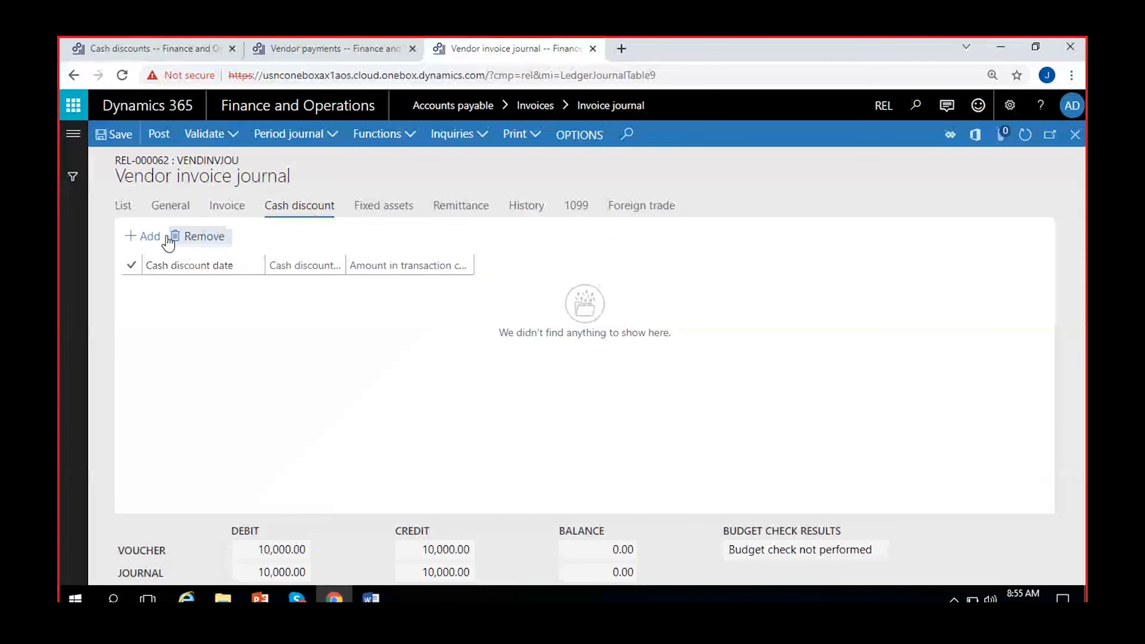
left_click(125, 208)
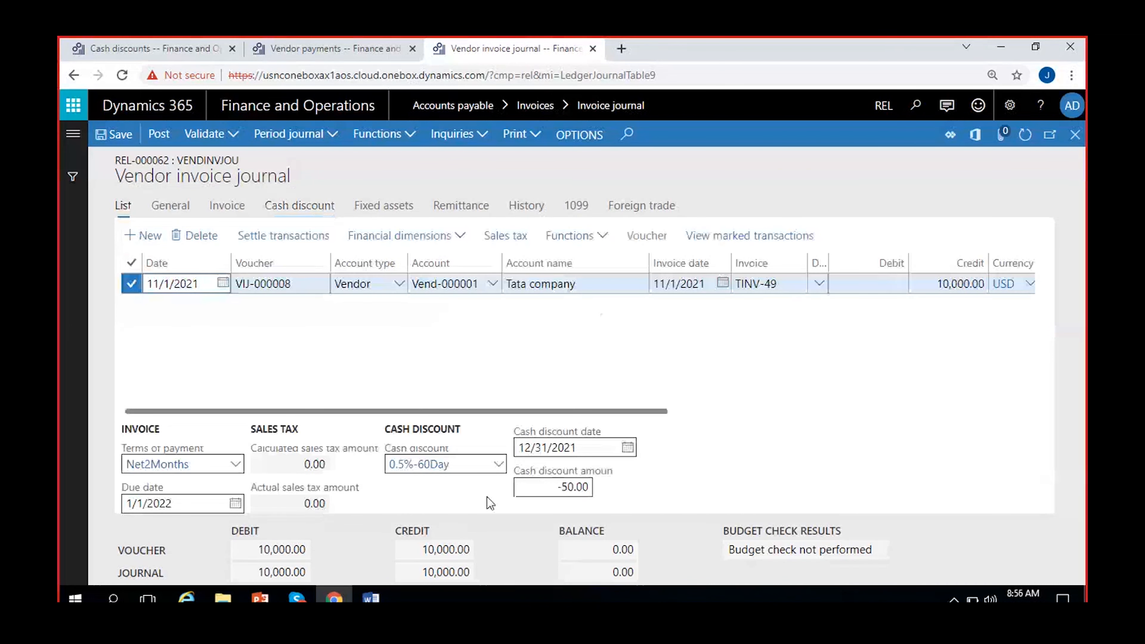
Set the invoice line's cash discount to 10%-10days.
left_click(498, 464)
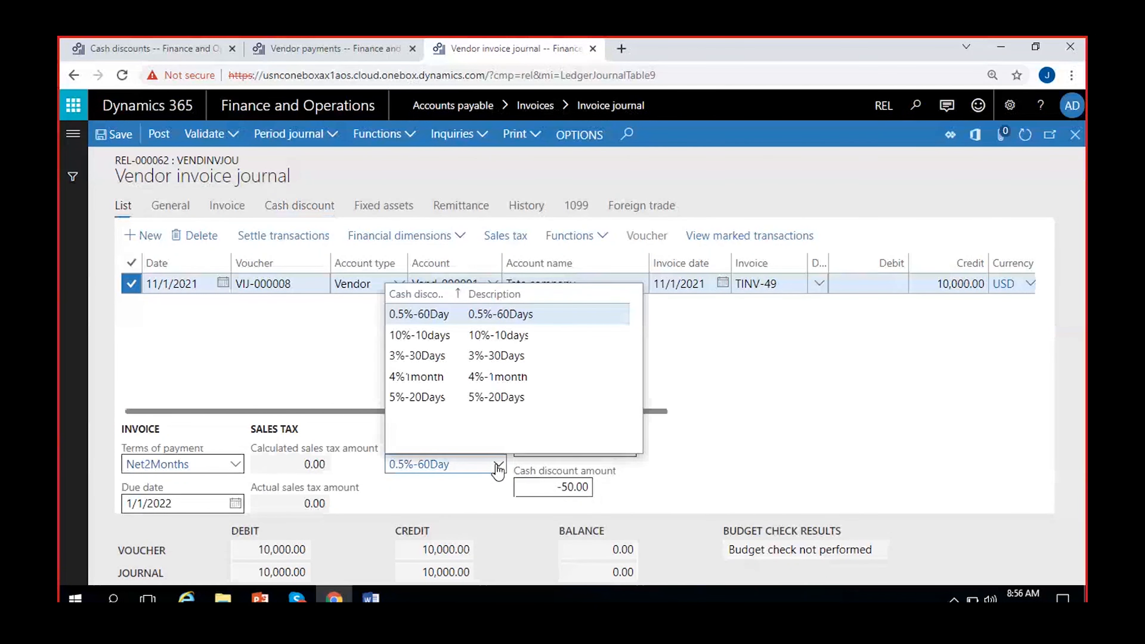
left_click(445, 335)
left_click(447, 493)
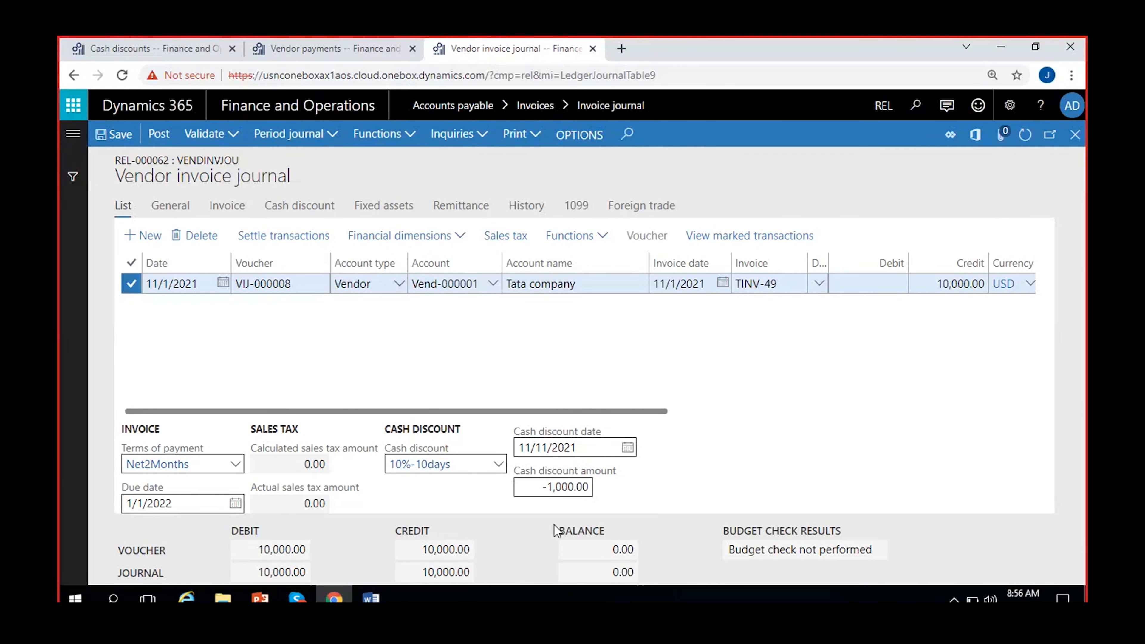
Try the 5%-20Days and 3%-30Days cash discounts on the TINV-49 invoice line to compare their amounts, and restore 10%-10days.
left_click(498, 464)
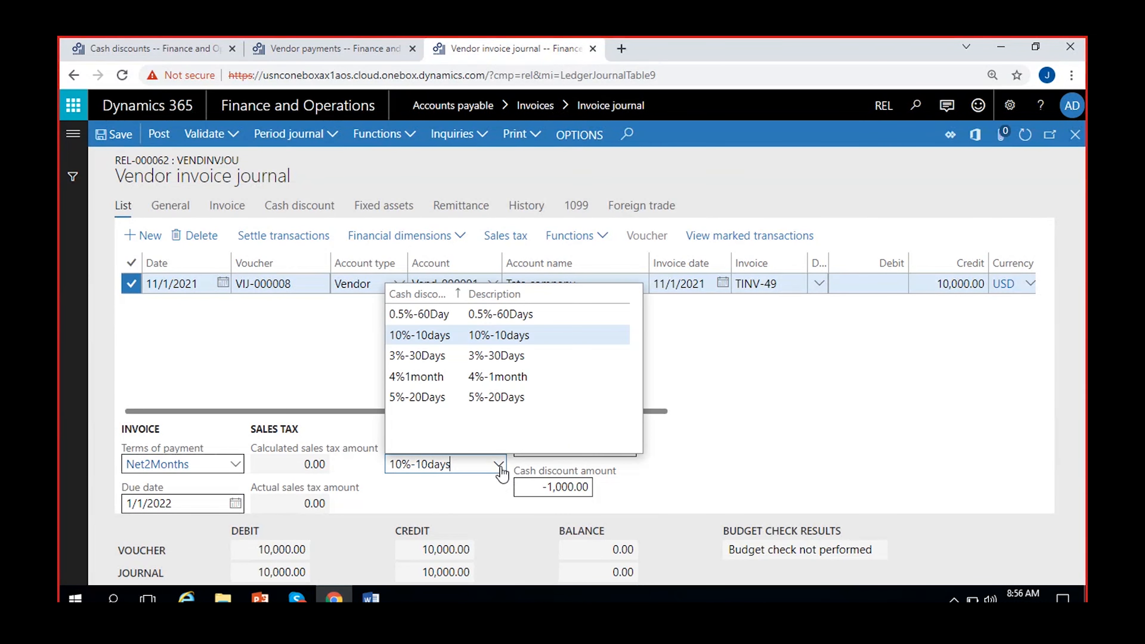
left_click(439, 397)
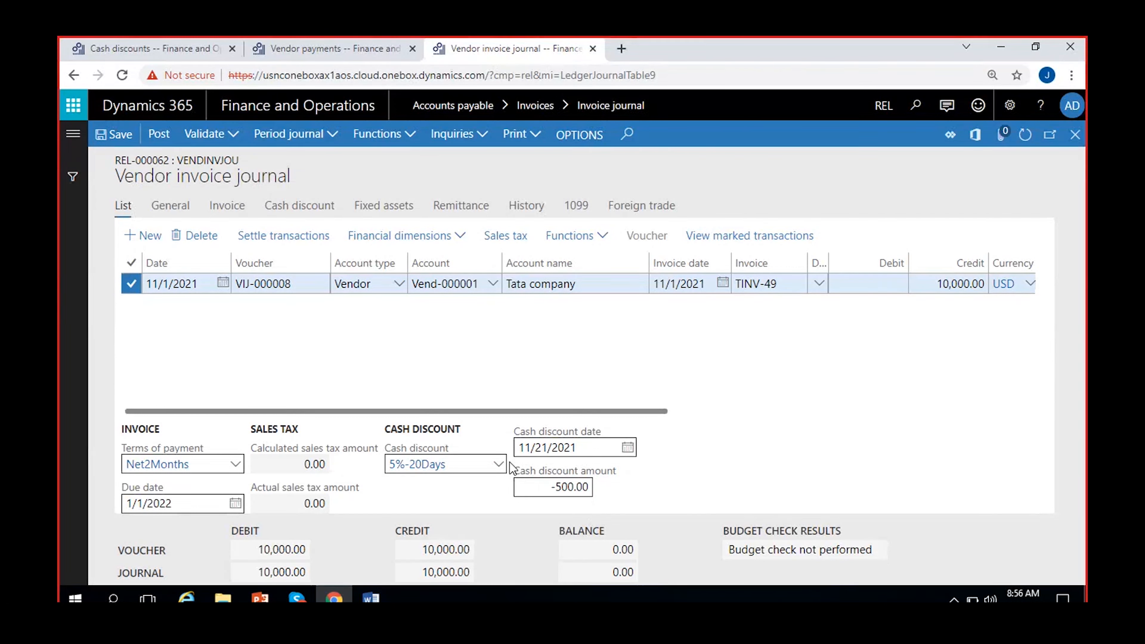
left_click(496, 462)
left_click(495, 462)
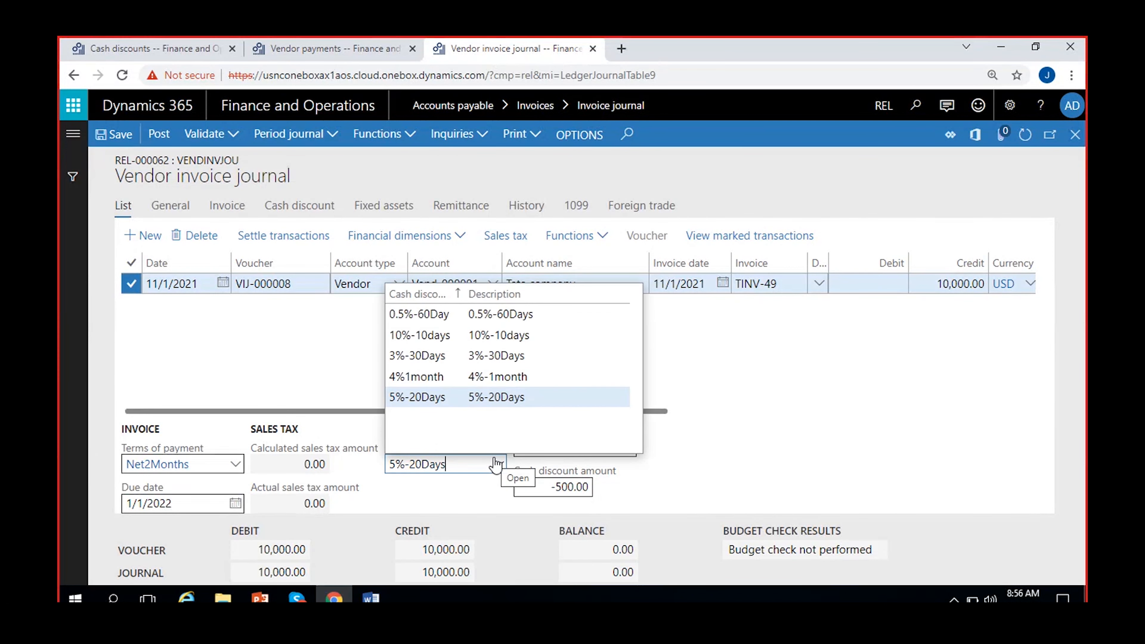
left_click(451, 355)
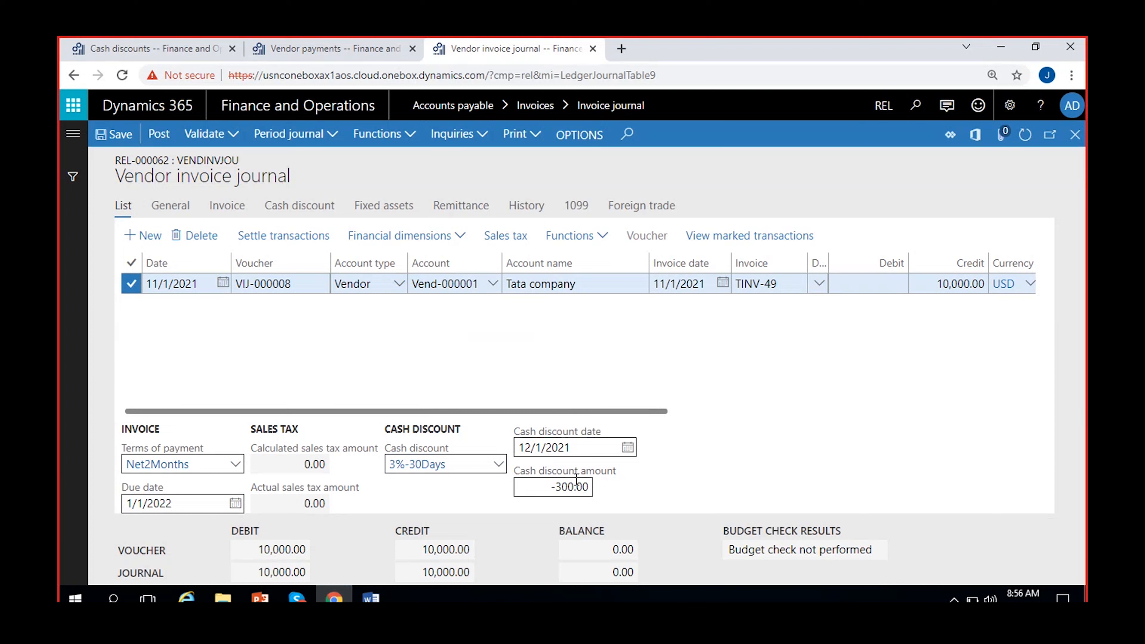
left_click(499, 465)
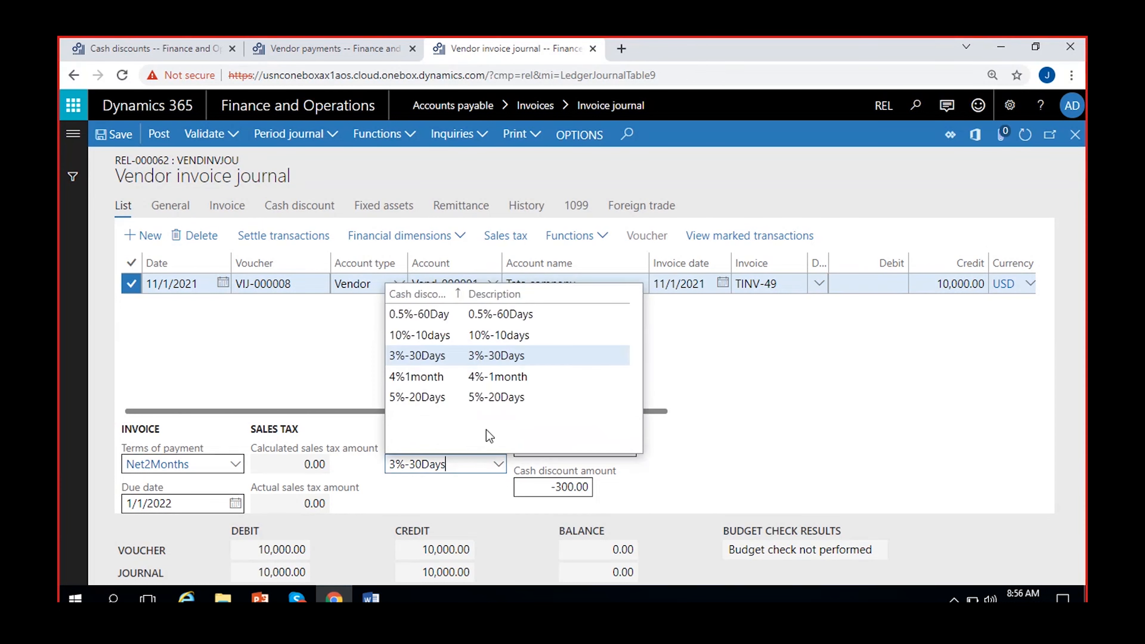
left_click(448, 336)
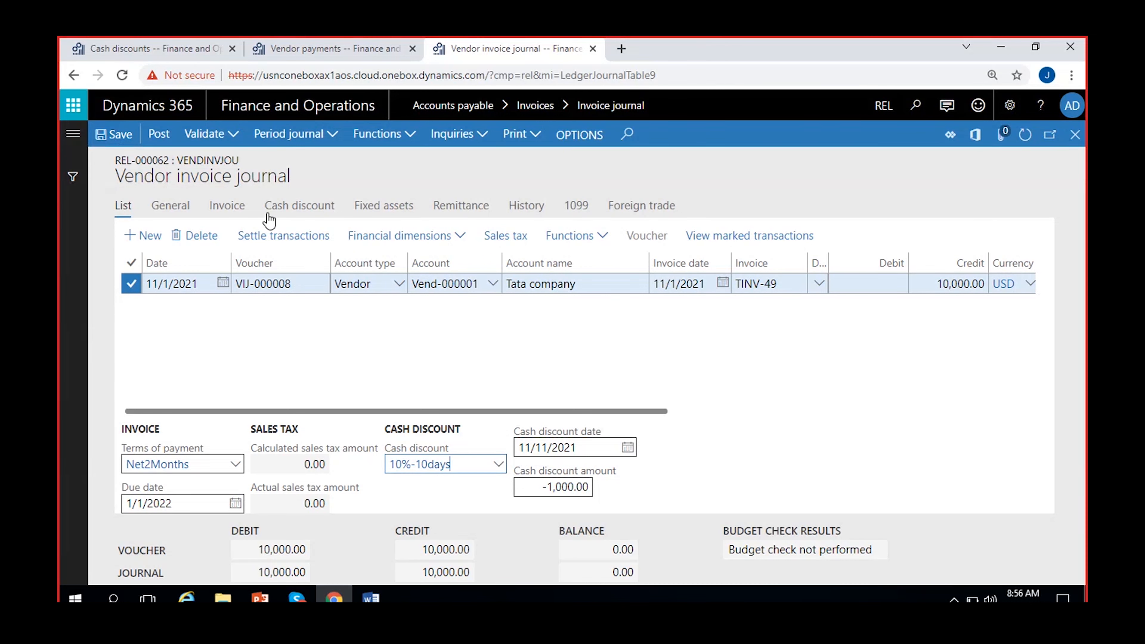
Check the invoice line's cash discount details and post the vendor invoice journal.
left_click(295, 206)
left_click(128, 206)
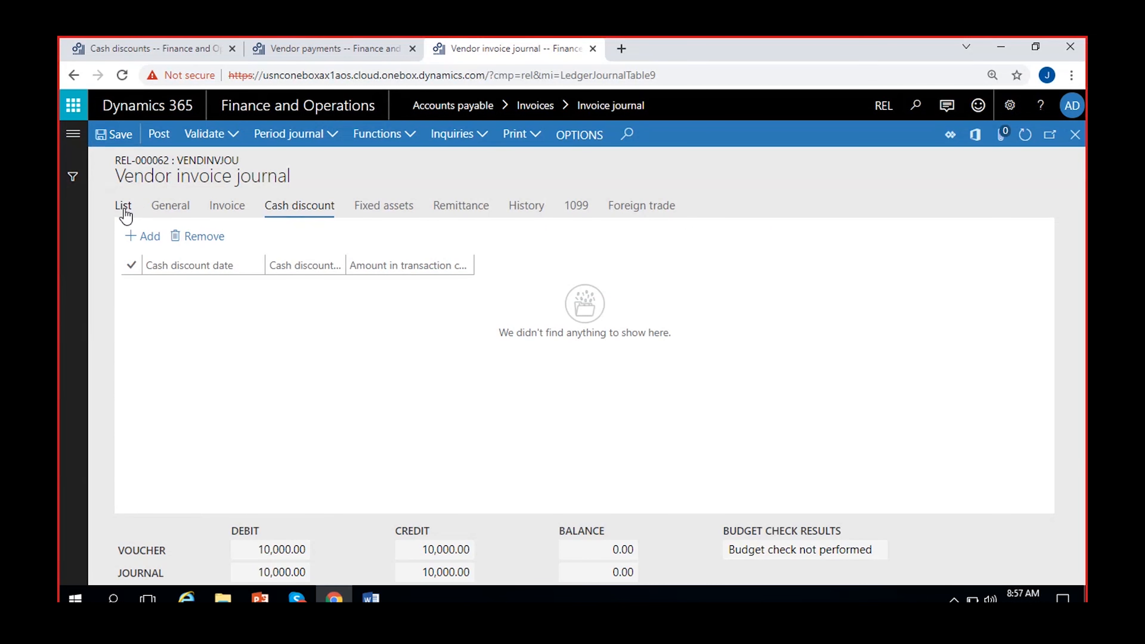
left_click(159, 134)
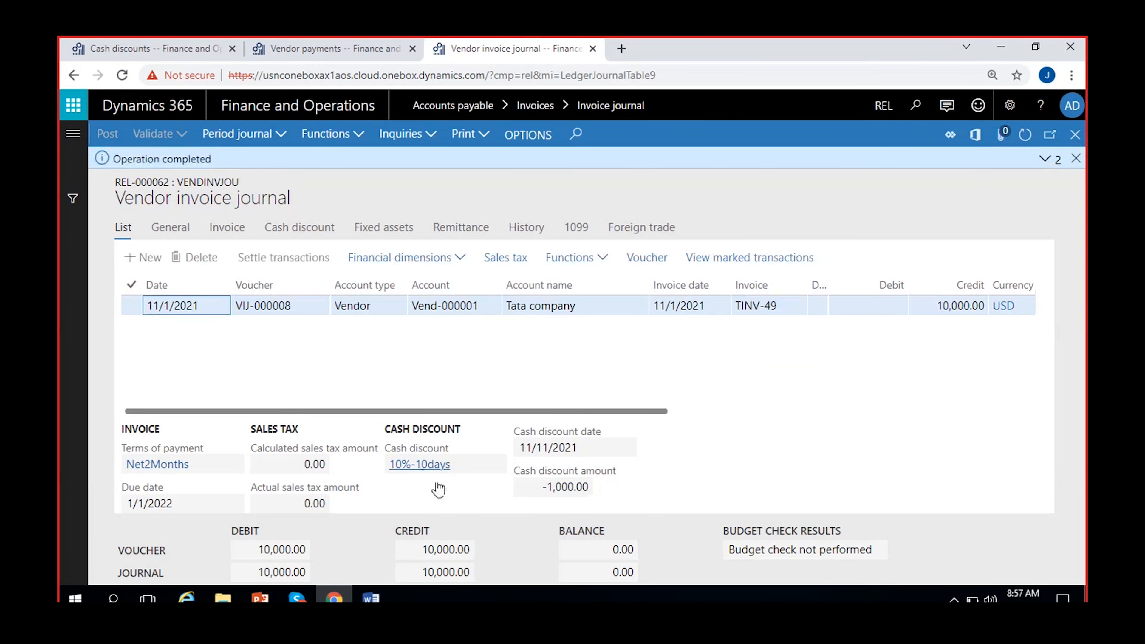
left_click(1075, 159)
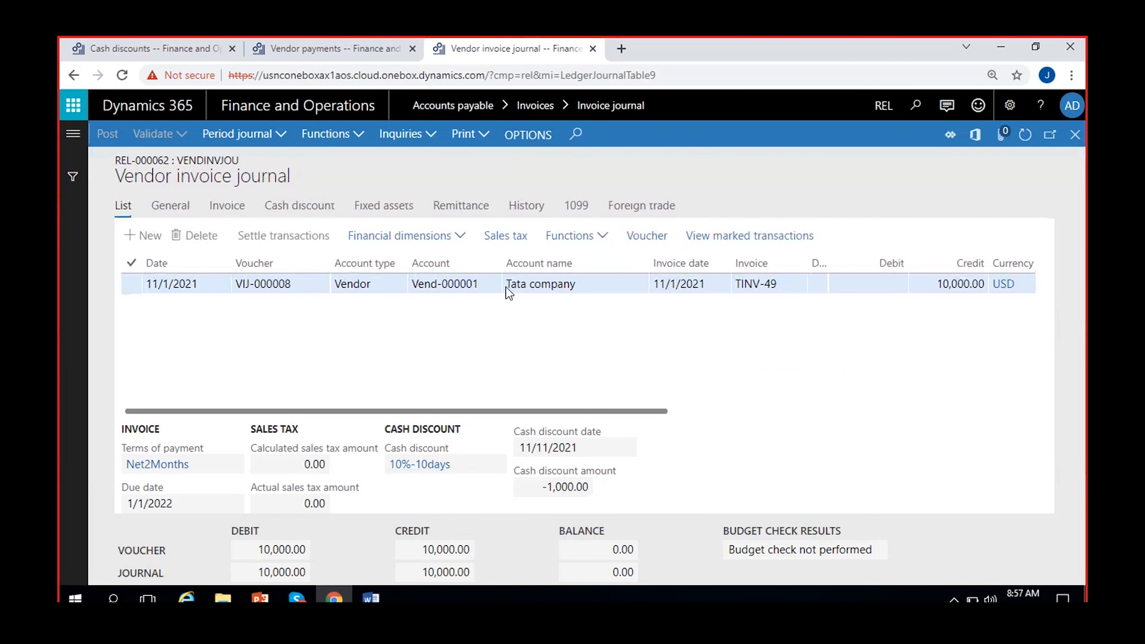
Examine the cash discount dates and amounts of the first three discount tiers on the posted TINV-49 invoice.
left_click(299, 207)
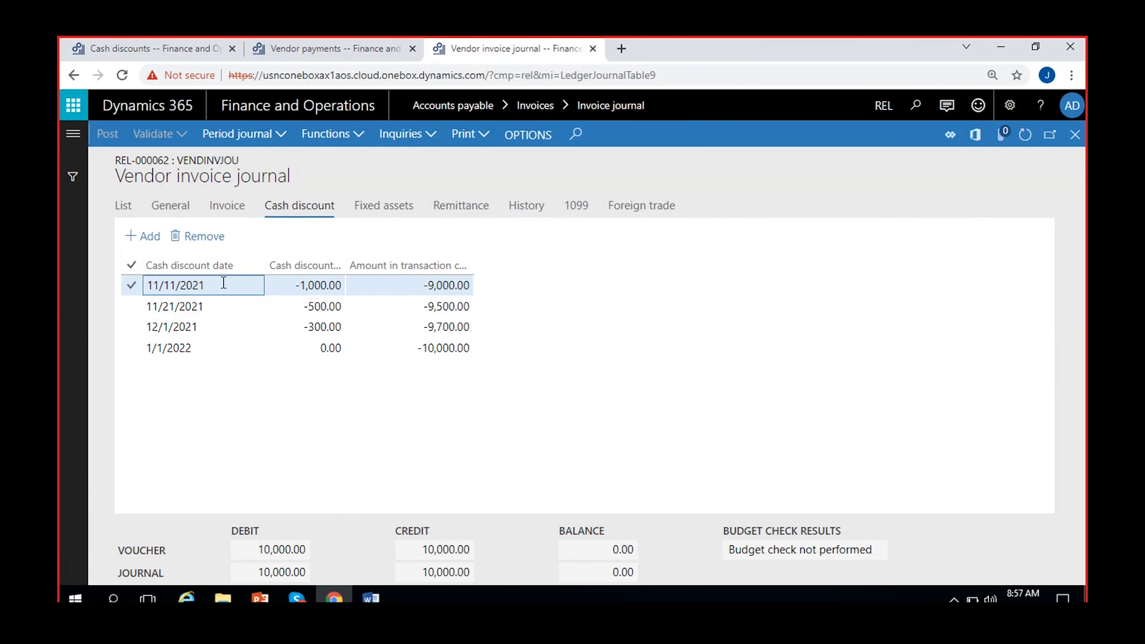
left_click_drag(225, 281, 86, 294)
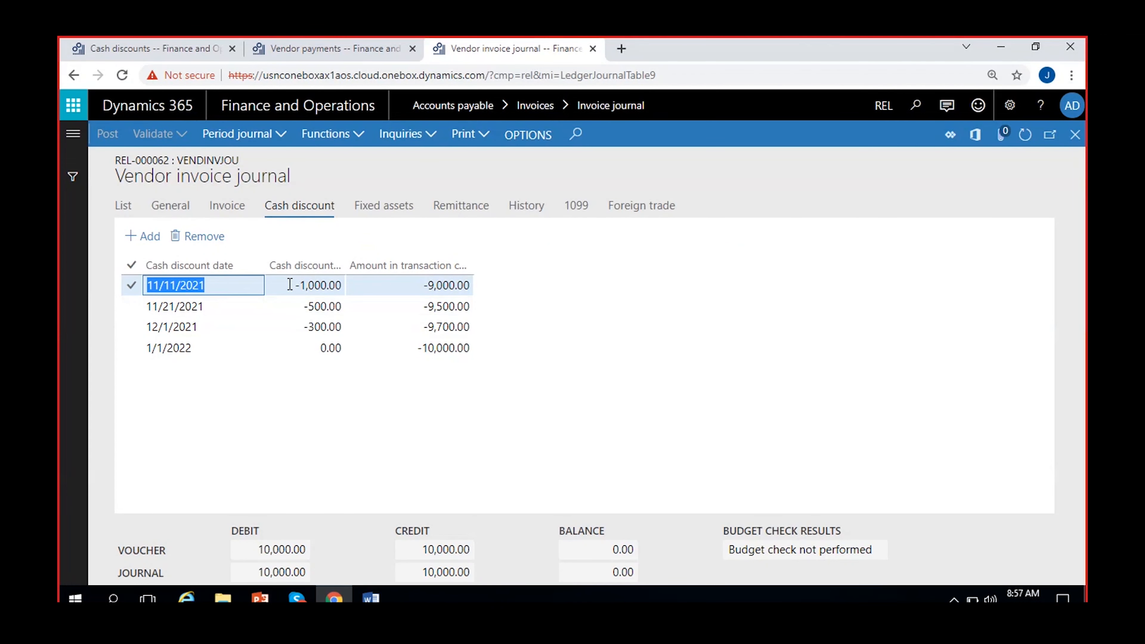
left_click_drag(291, 285, 362, 285)
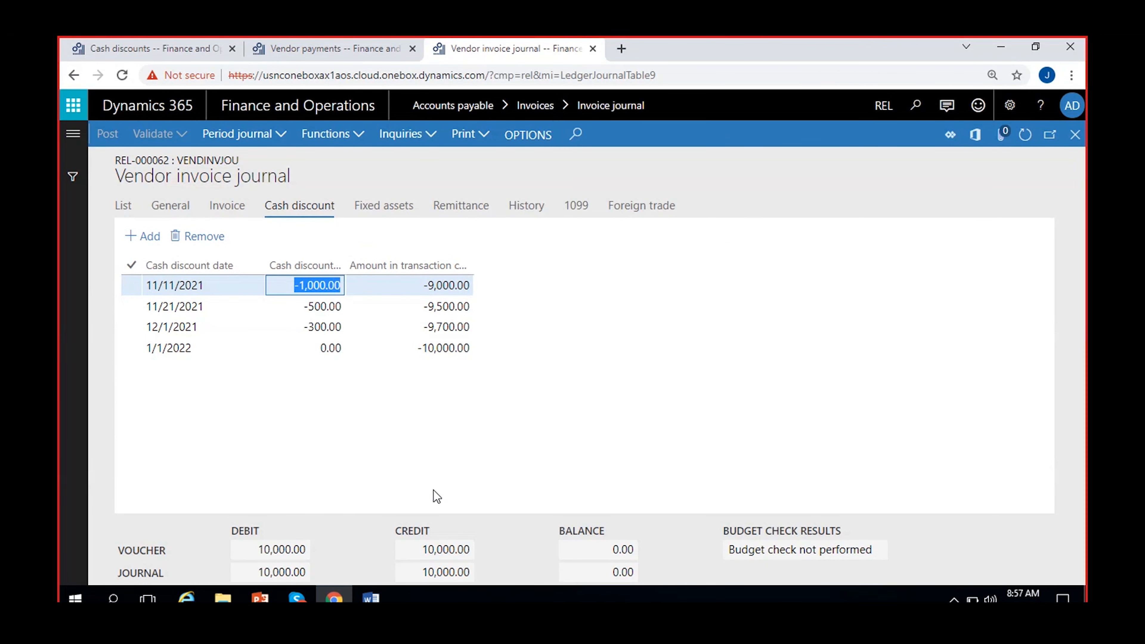
left_click_drag(470, 267, 499, 267)
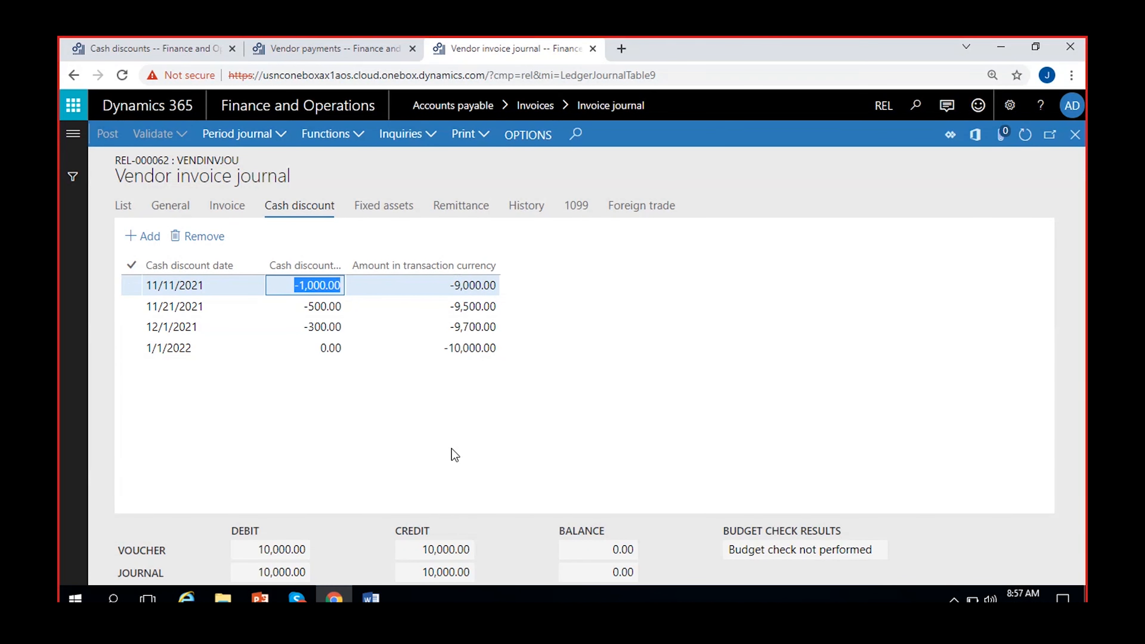
left_click(191, 303)
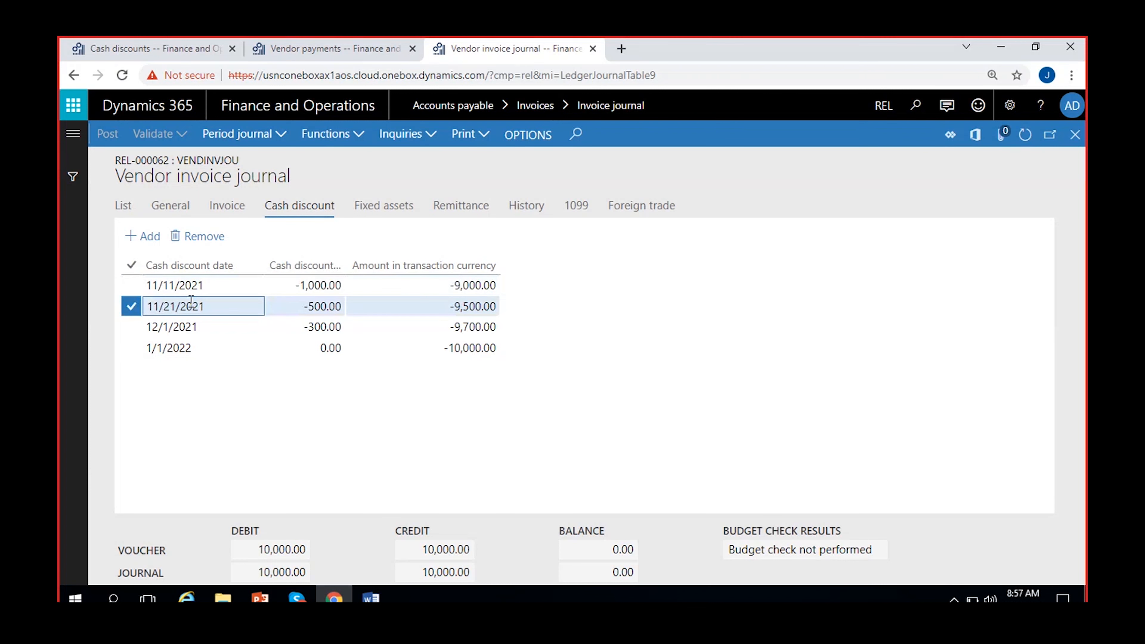
left_click_drag(210, 308, 129, 312)
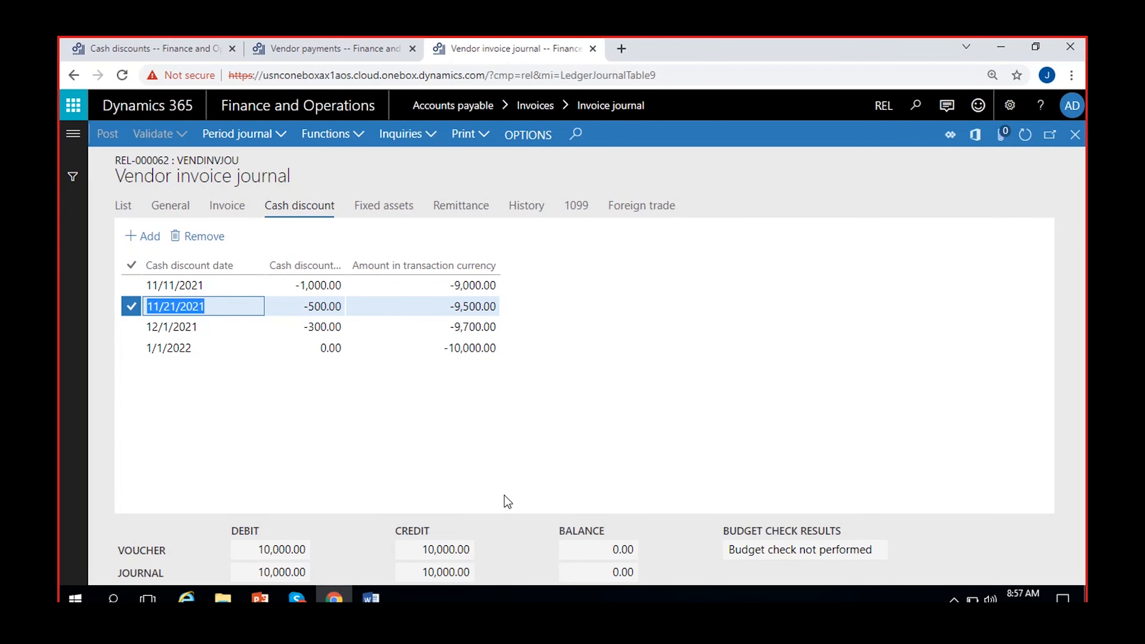
left_click_drag(301, 307, 377, 306)
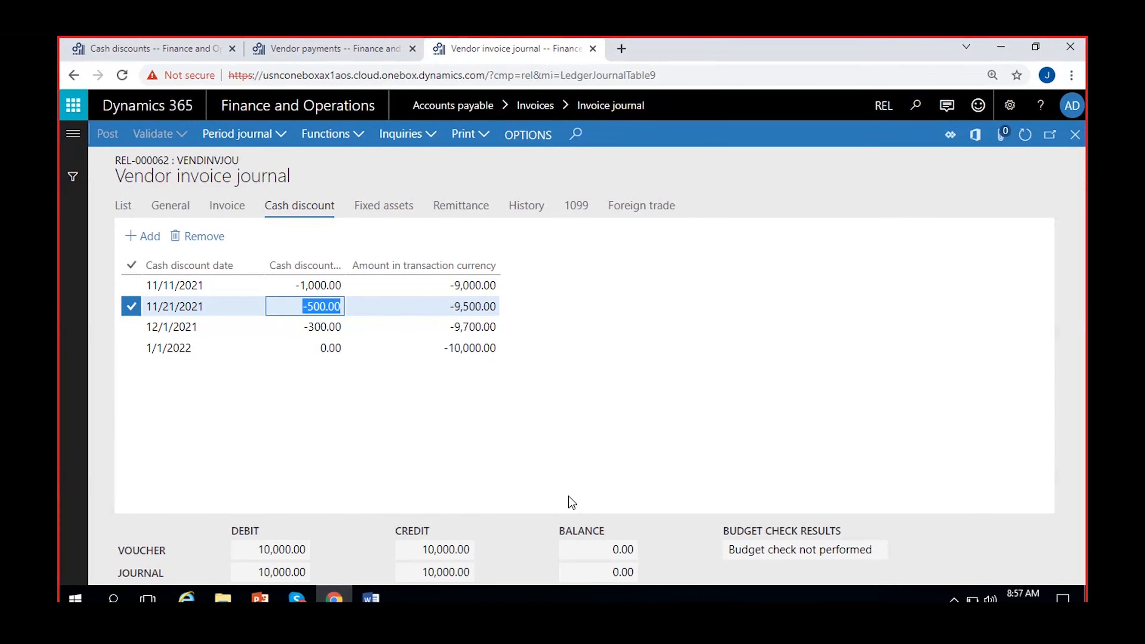
left_click(203, 331)
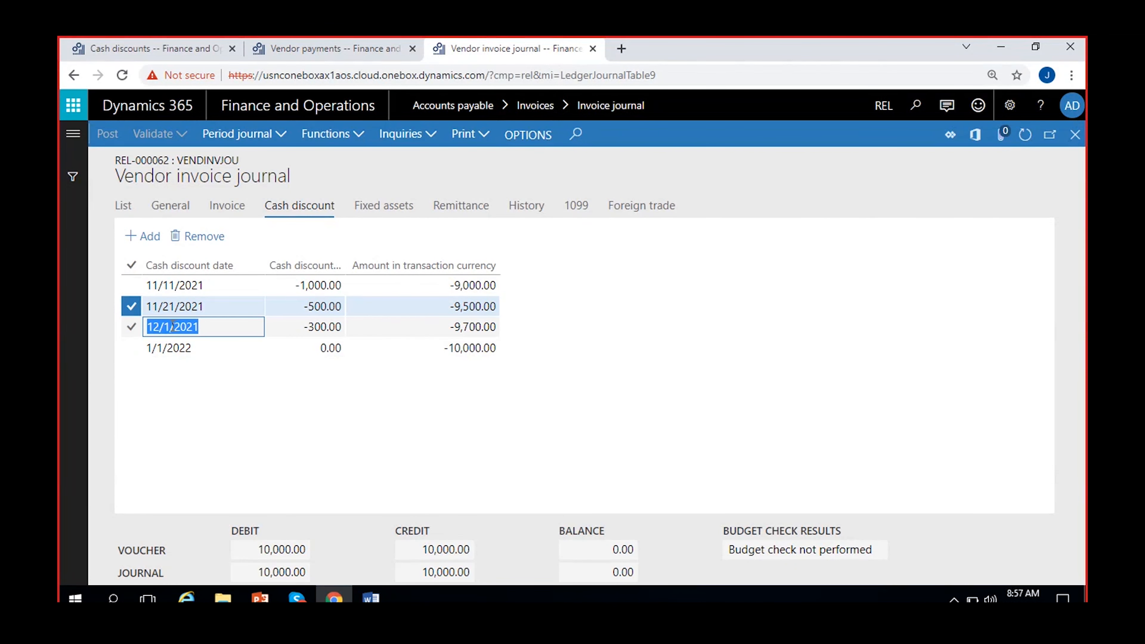
left_click(207, 327)
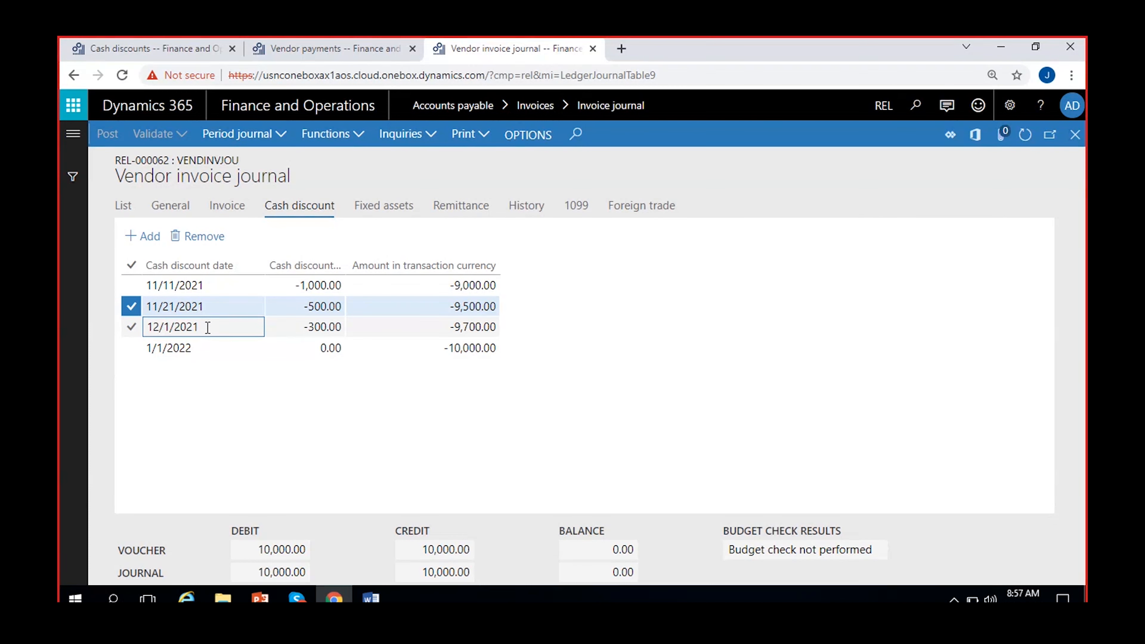
left_click_drag(207, 327, 130, 328)
left_click(298, 326)
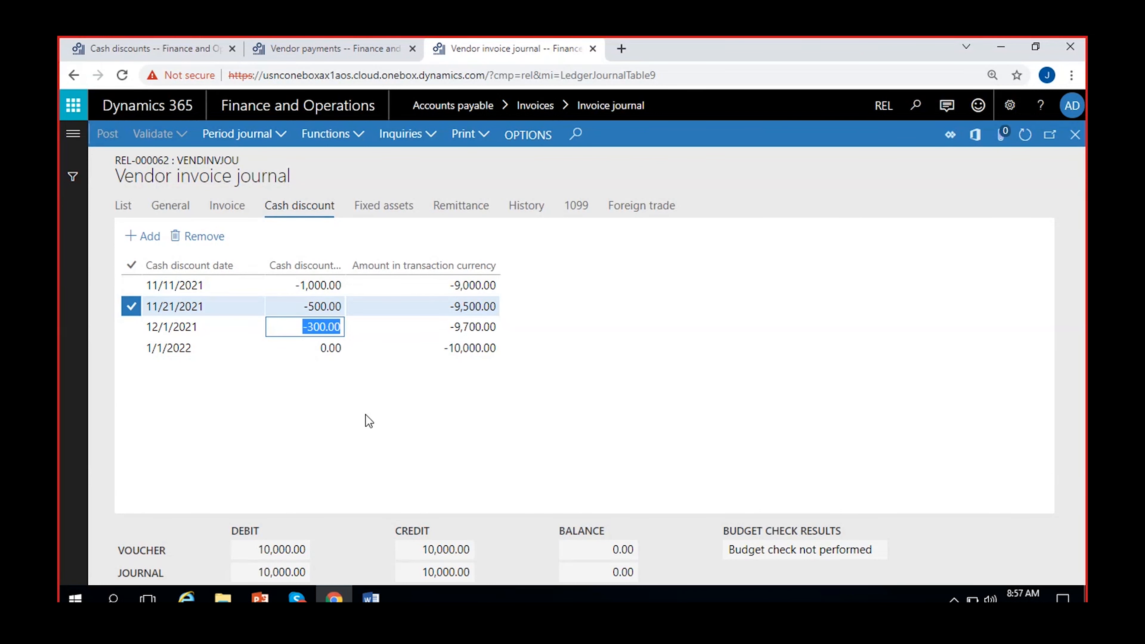
Compare the cash discount amounts across all four due dates and check the 1/1/2022 line's amount in transaction currency.
left_click(316, 285)
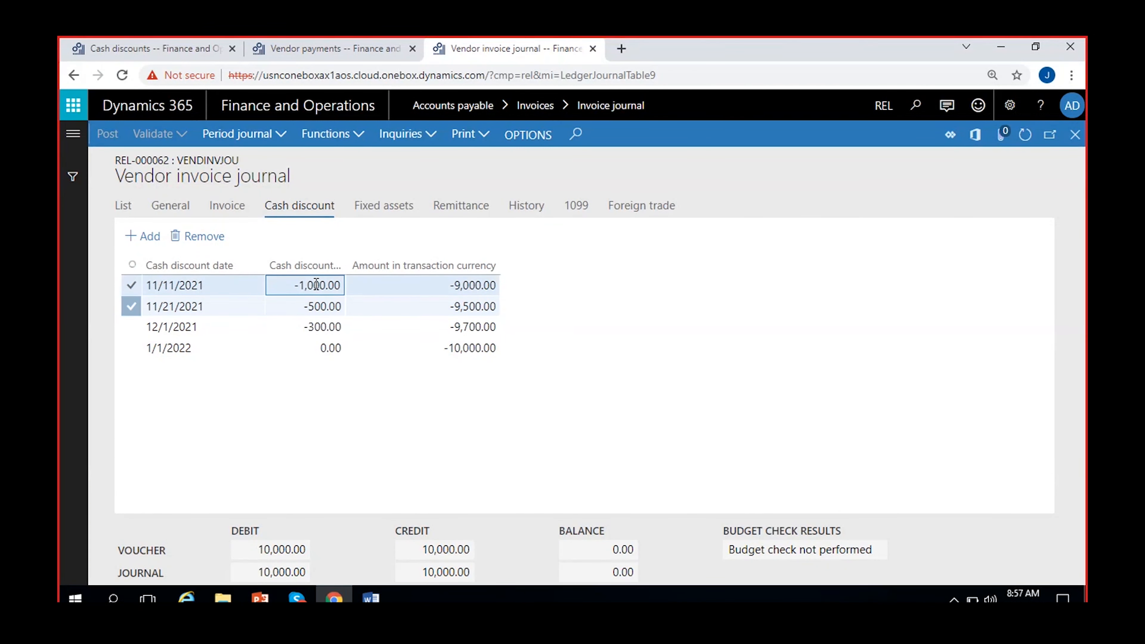
left_click(320, 306)
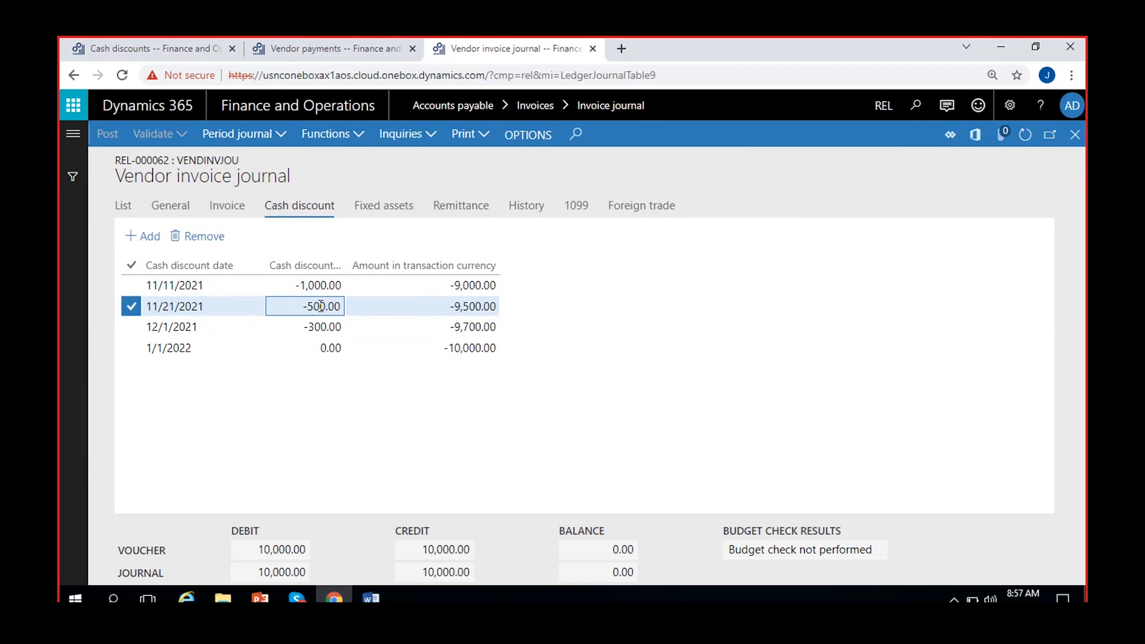
left_click(317, 328)
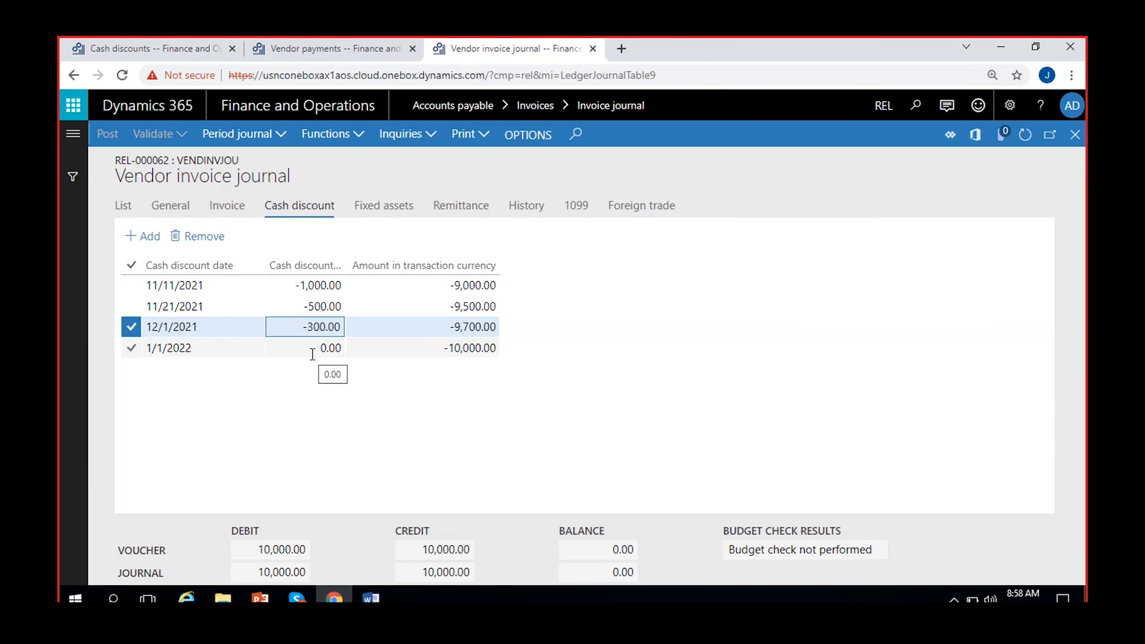
left_click(323, 347)
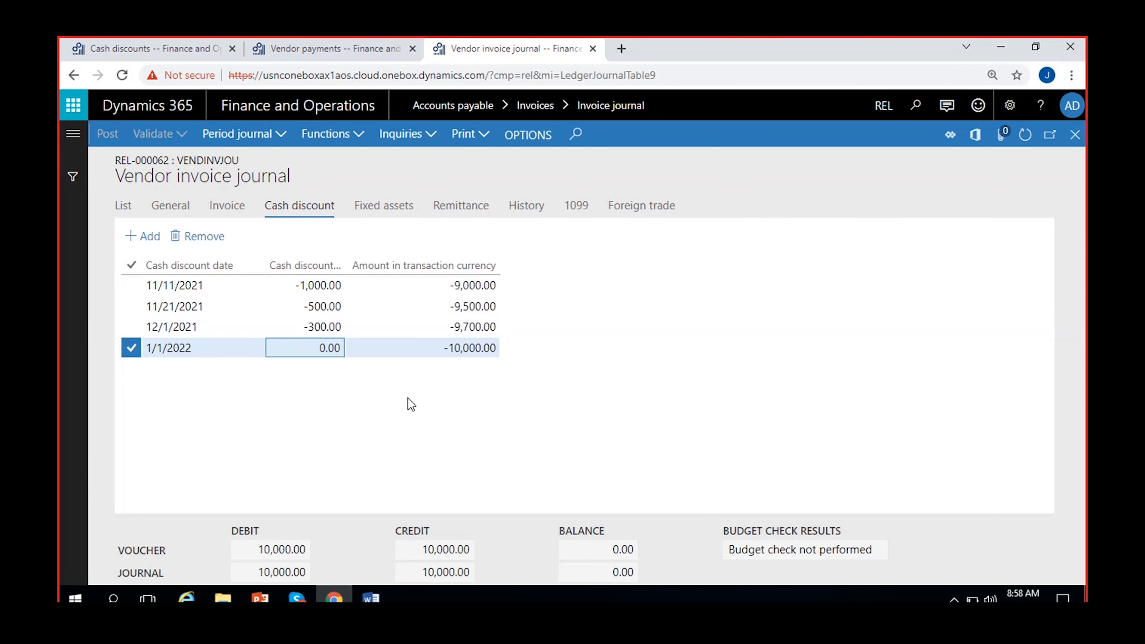
key("Tab")
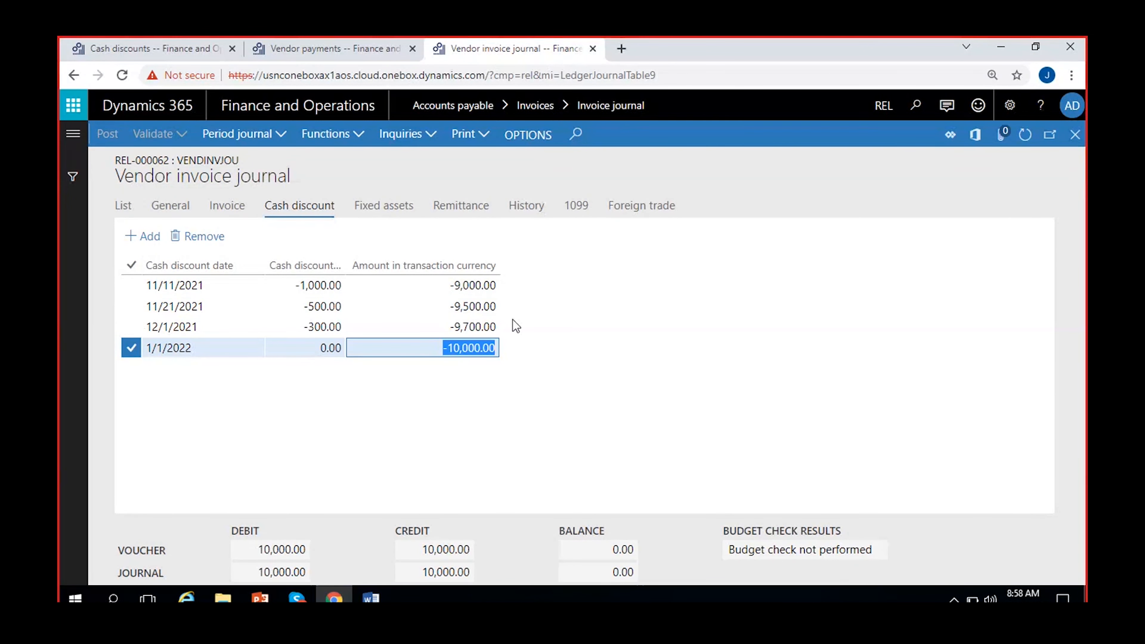
left_click(337, 404)
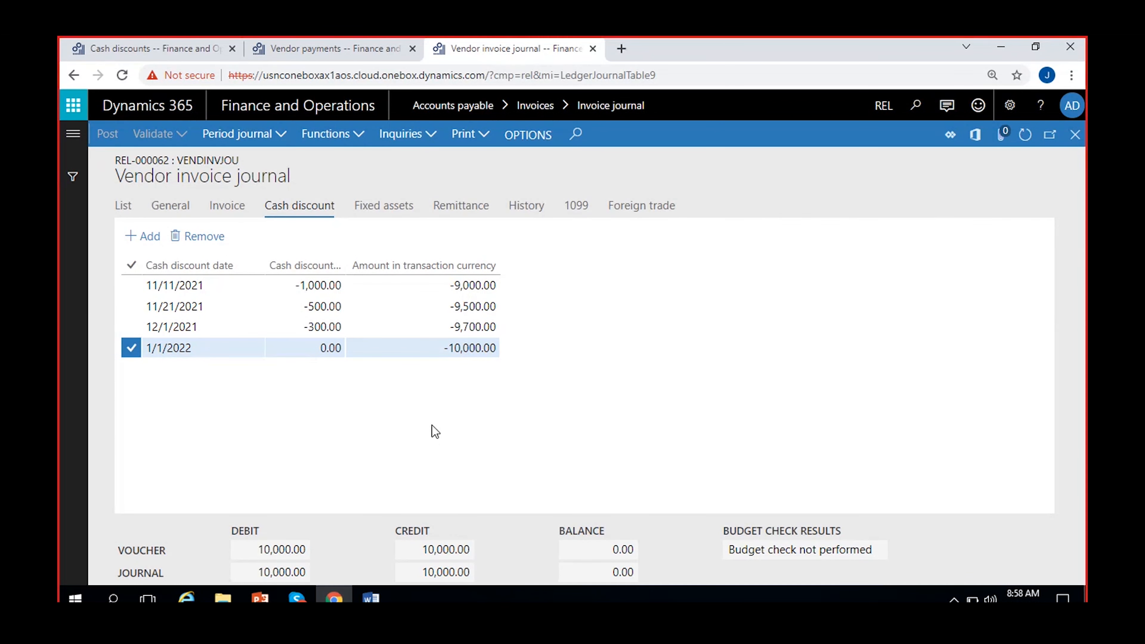
In the vendor payments journal, replace the existing payment line with a new one for vendor account Vend-000001.
left_click(326, 43)
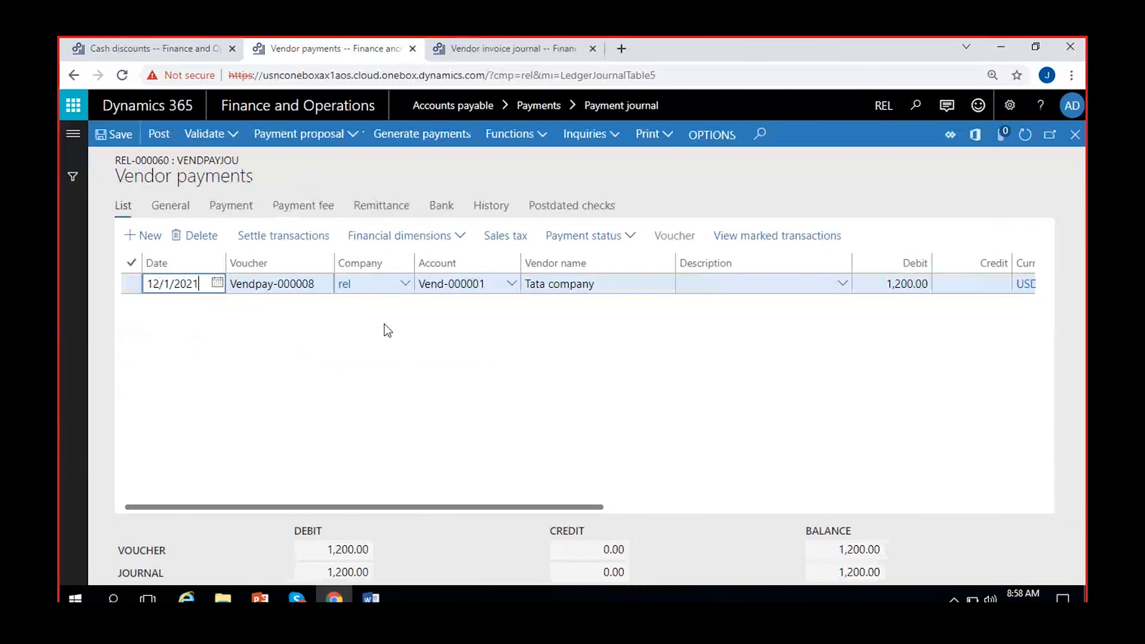
left_click(190, 238)
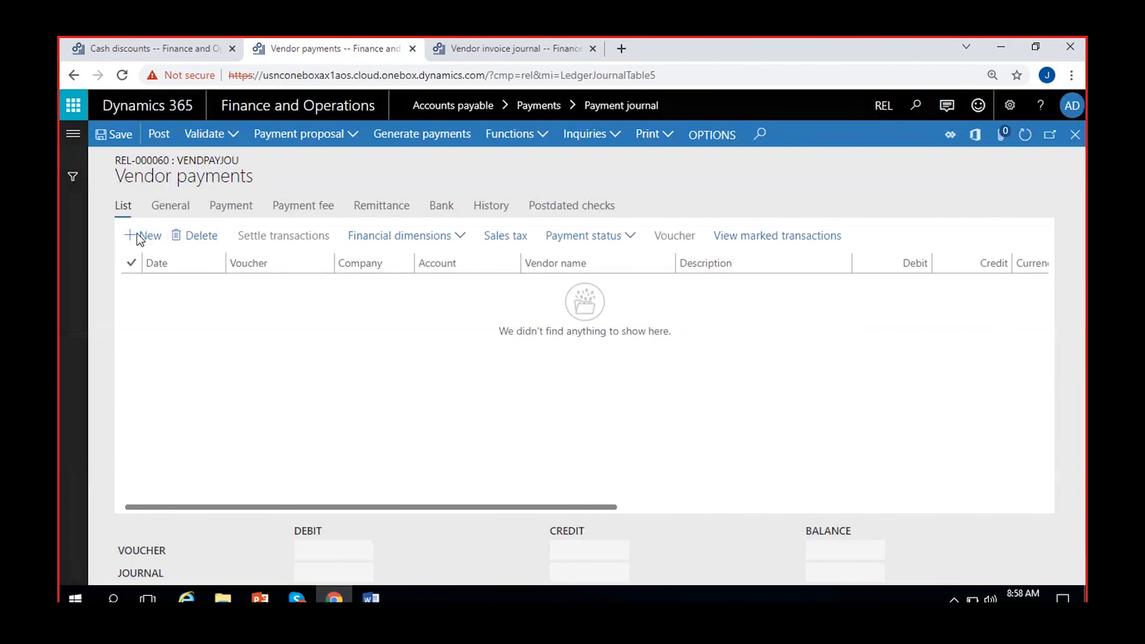
left_click(138, 235)
left_click(510, 289)
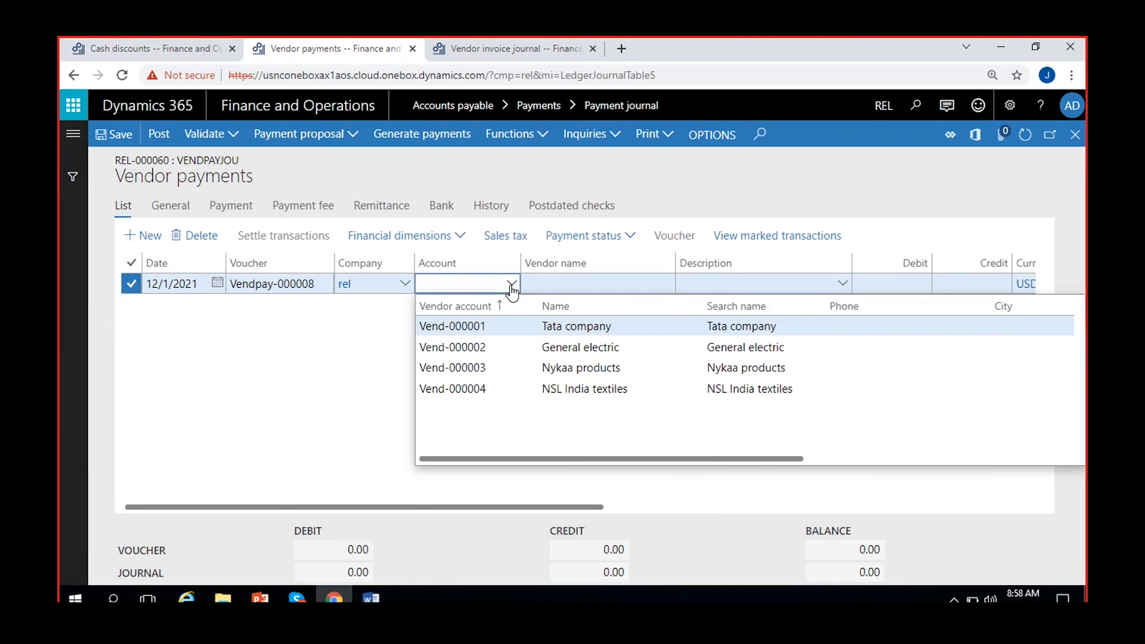
left_click(569, 324)
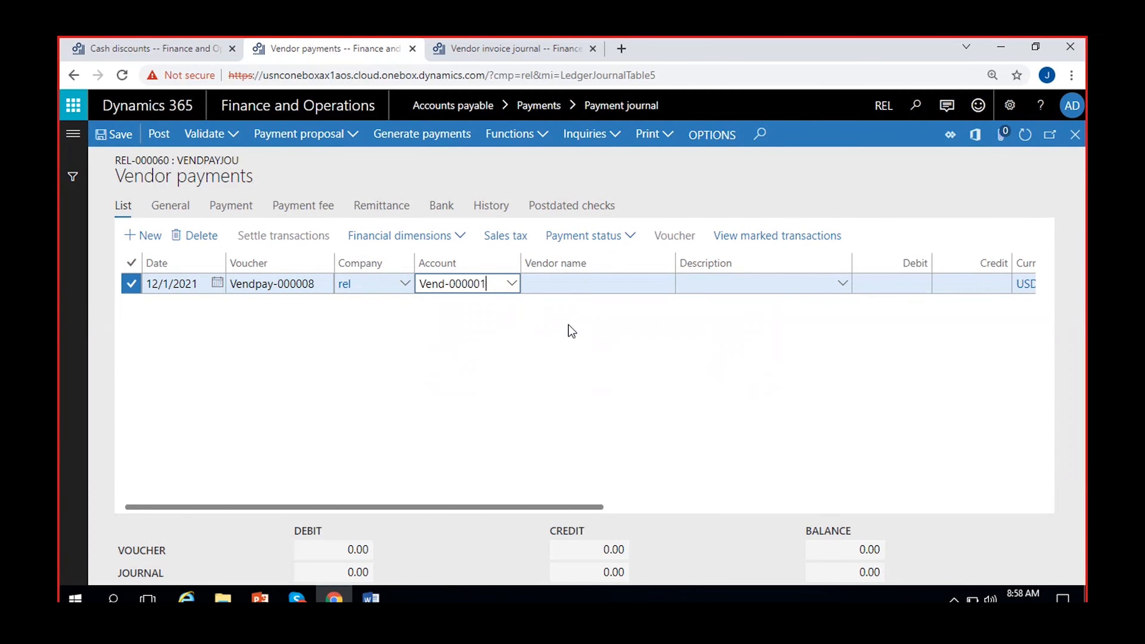
Mark invoice TINV-49 for settlement to check its cash discount on the 12/1/2021 payment, and unmark it again.
left_click(311, 247)
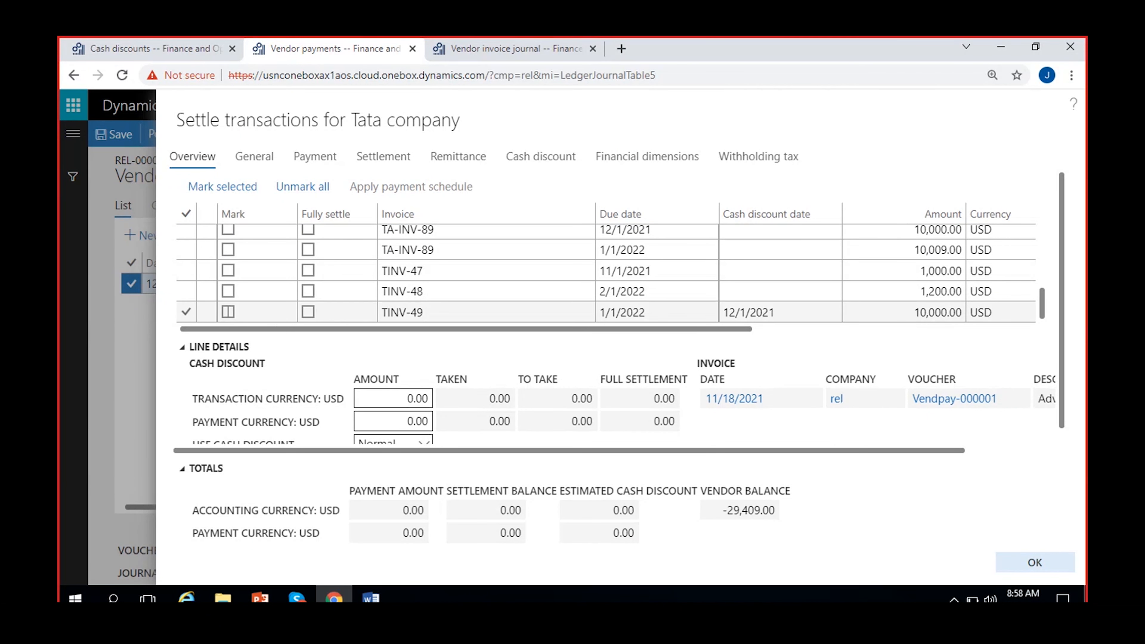
left_click(228, 312)
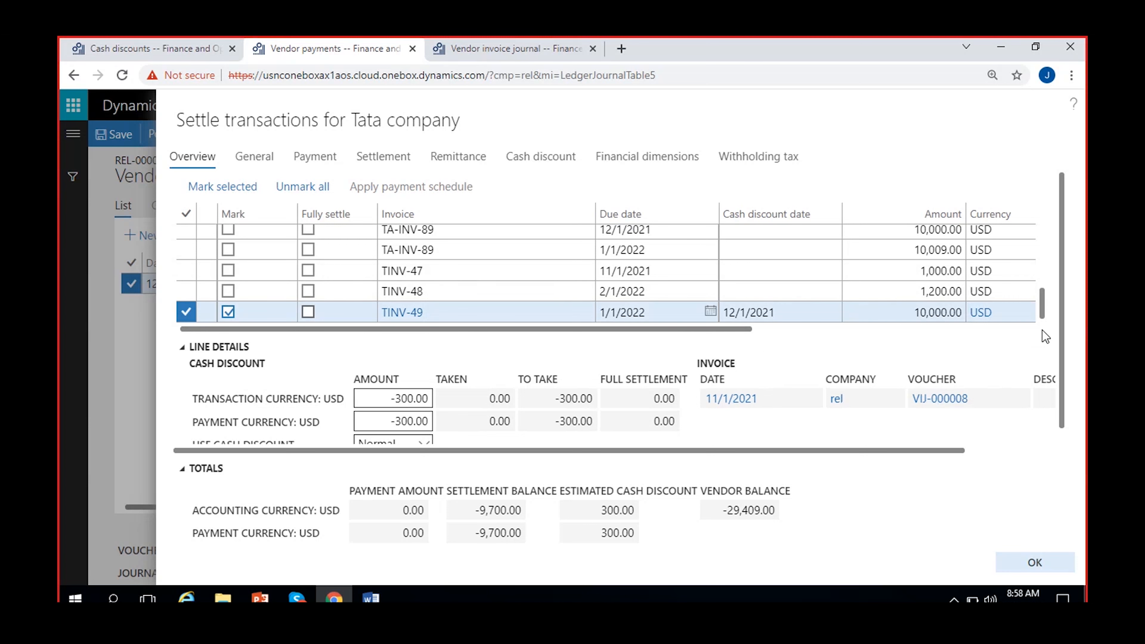
left_click(228, 312)
left_click(1032, 563)
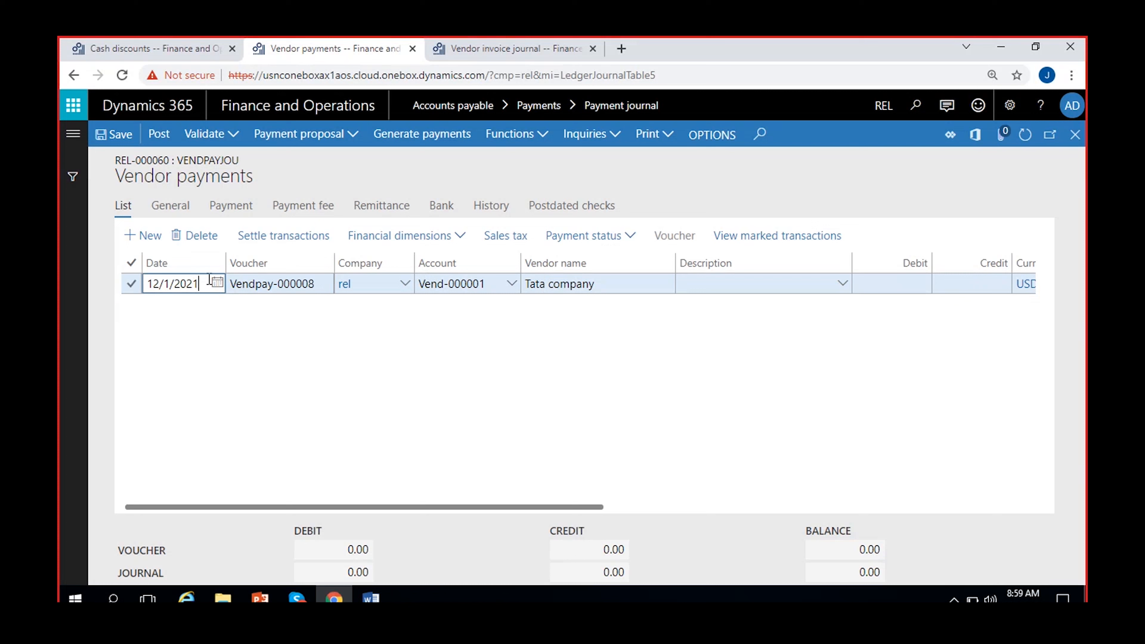
Set the vendor payment line's date to 11/10/2021.
left_click(216, 282)
left_click(170, 319)
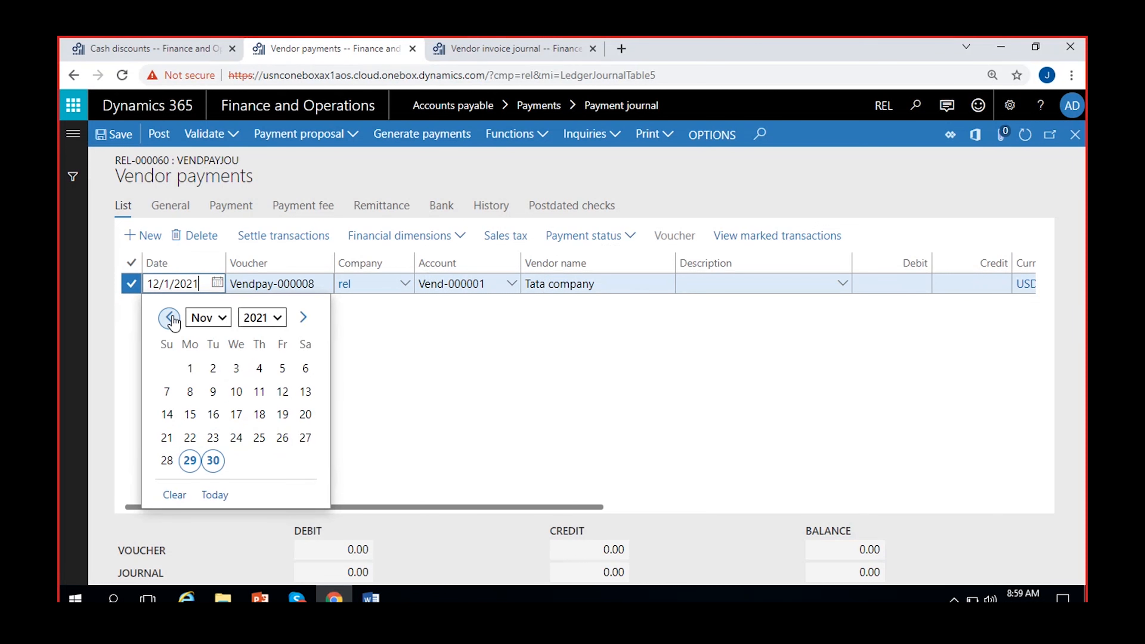
left_click(236, 391)
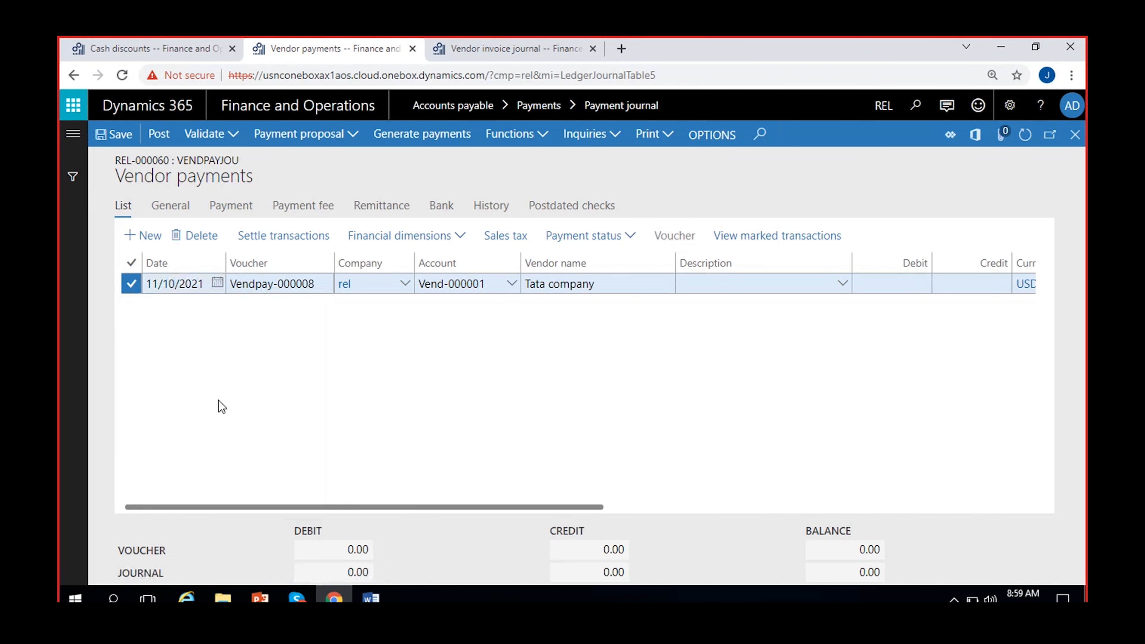
Mark invoice TINV-49 for settlement against the 11/10/2021 vendor payment and accept the settlement.
left_click(290, 235)
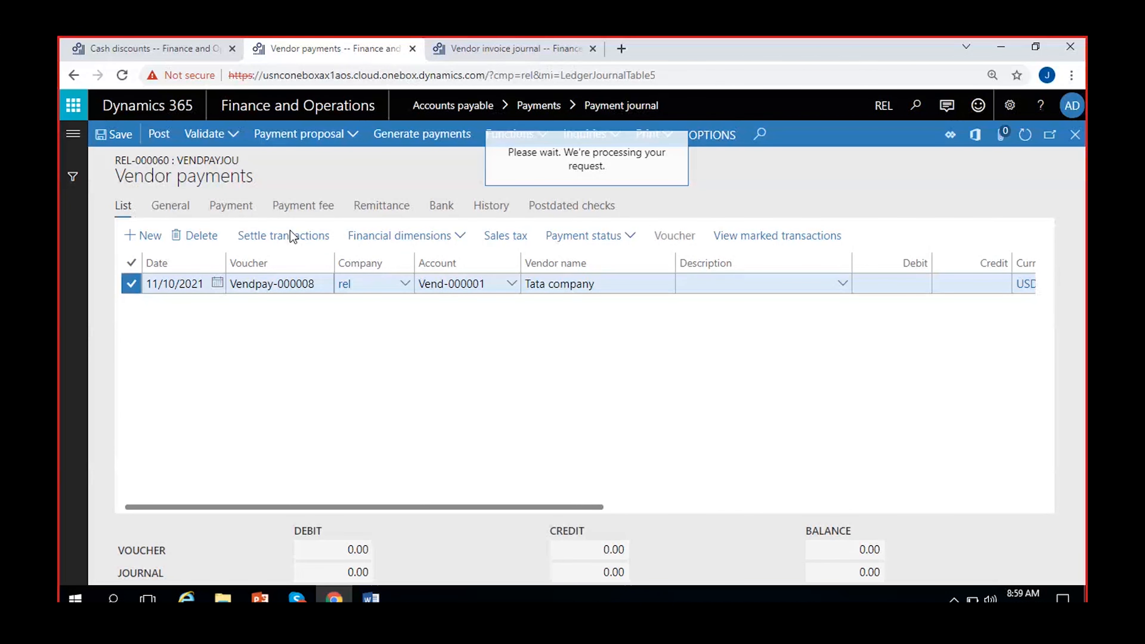
scroll(298, 249, "down", 5)
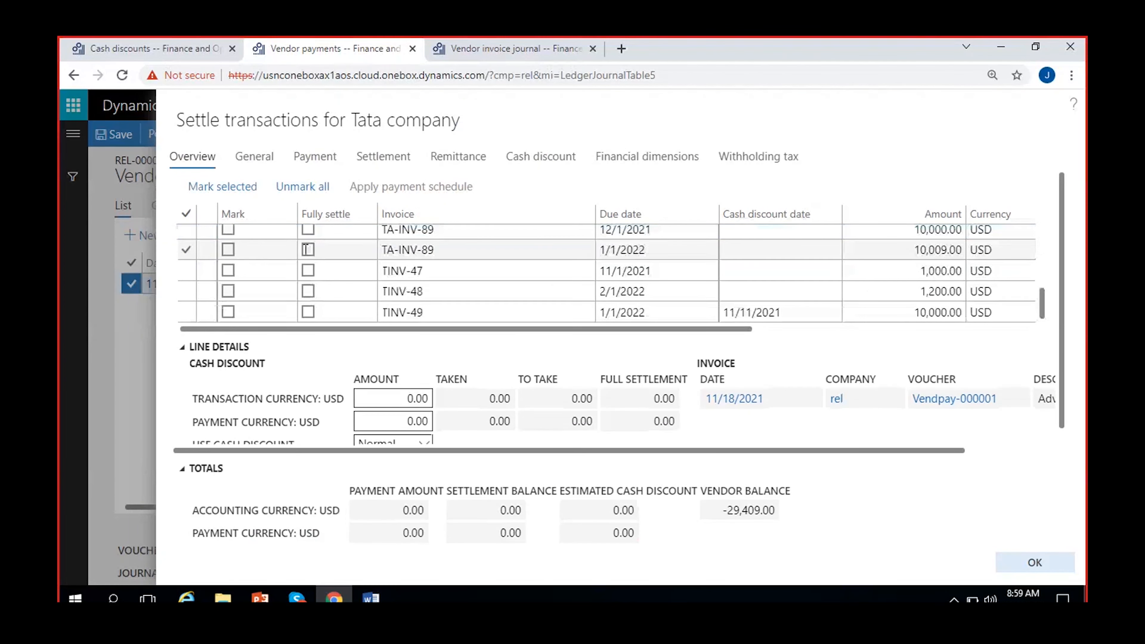
left_click(231, 312)
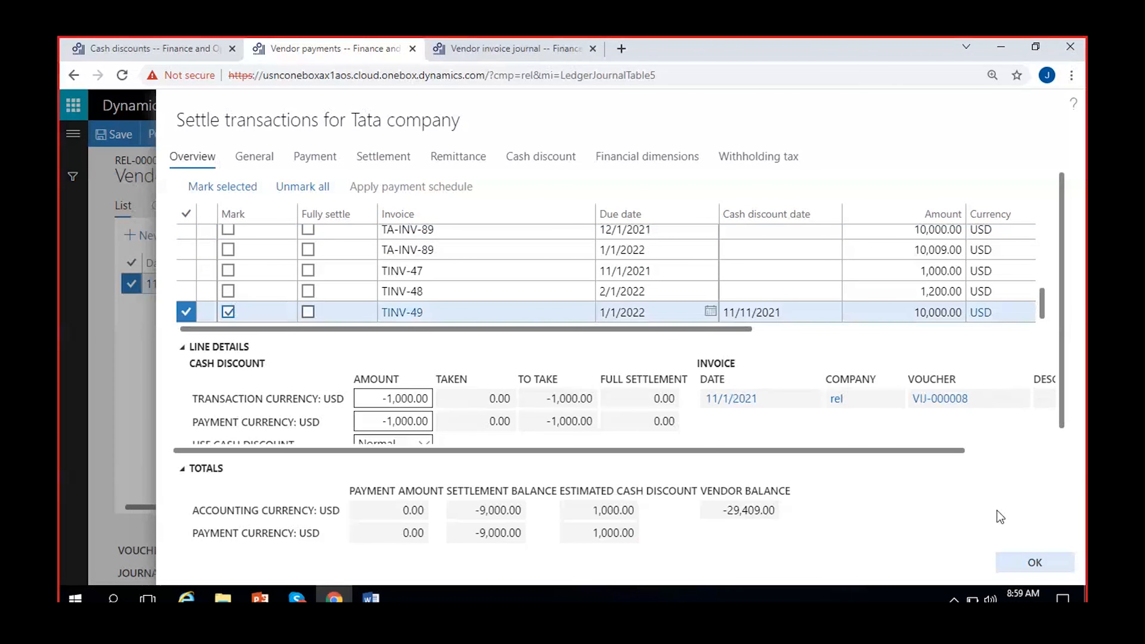
left_click(1036, 564)
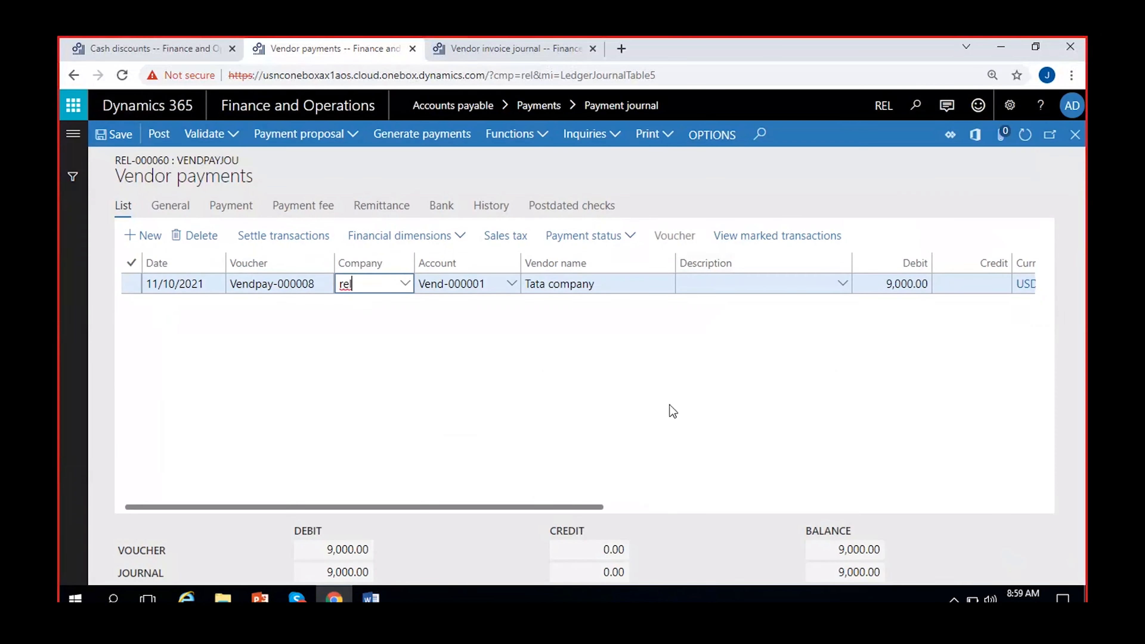
left_click_drag(595, 507, 654, 507)
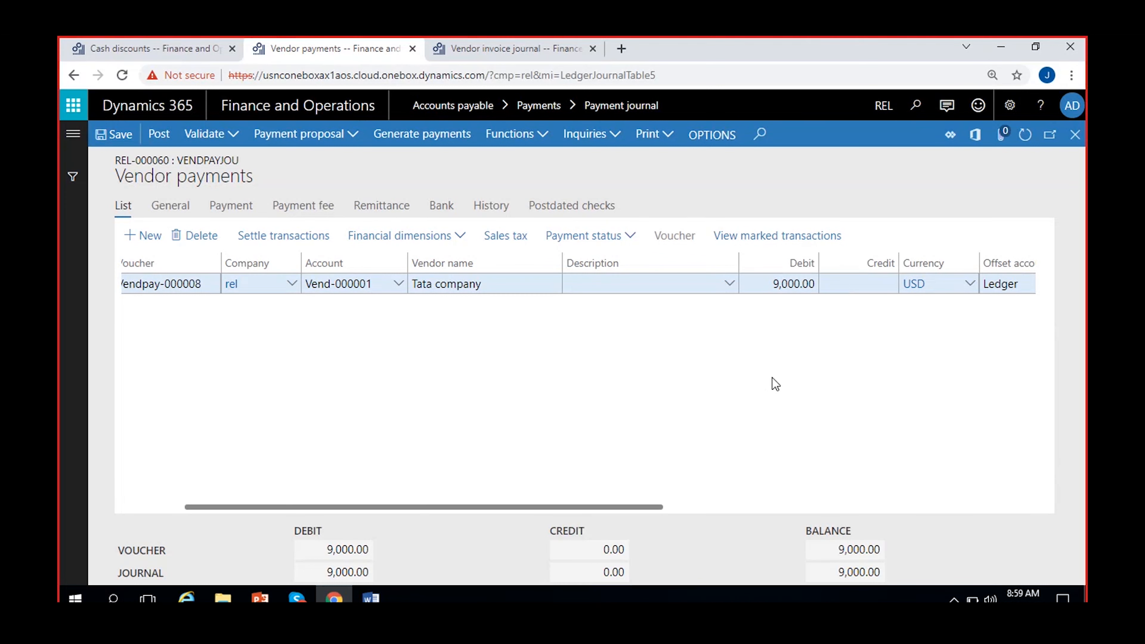
Compare the payment line's debit and date with the 11/11/2021 cash discount line in the vendor invoice journal.
left_click(164, 41)
left_click(464, 45)
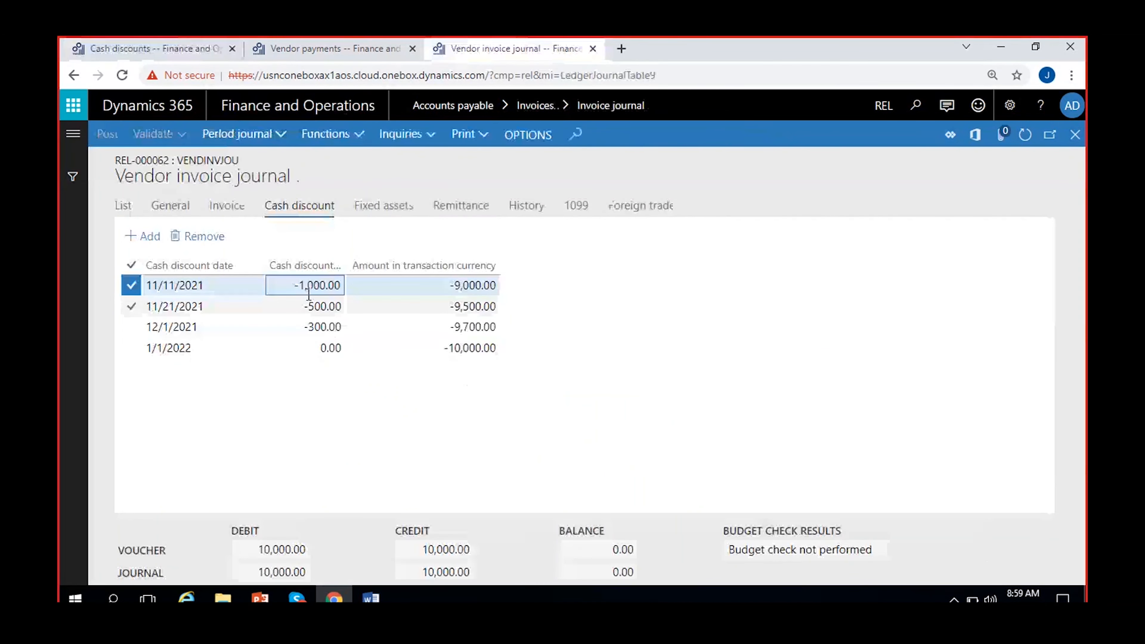
left_click(211, 285)
left_click(290, 283)
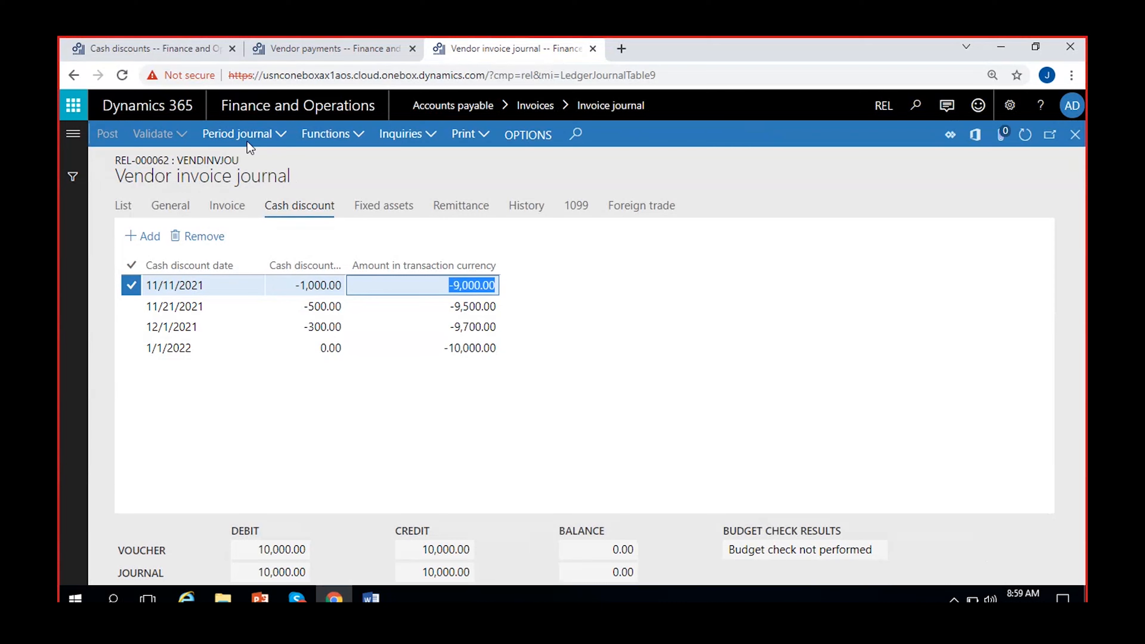
left_click(303, 45)
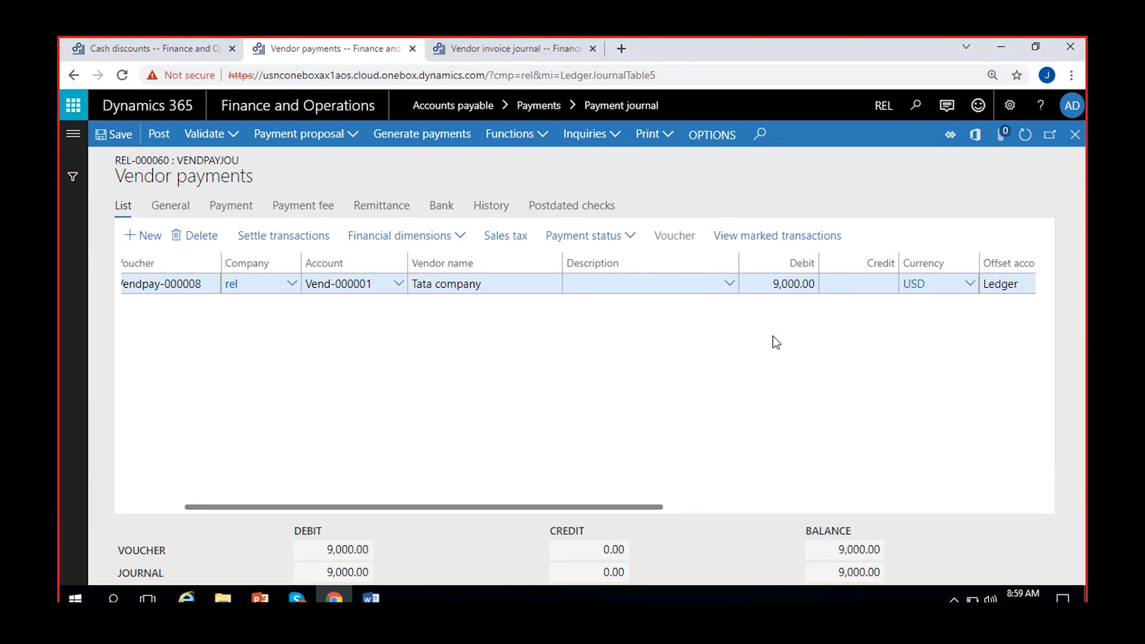
scroll(772, 335, "left", 3)
left_click(188, 288)
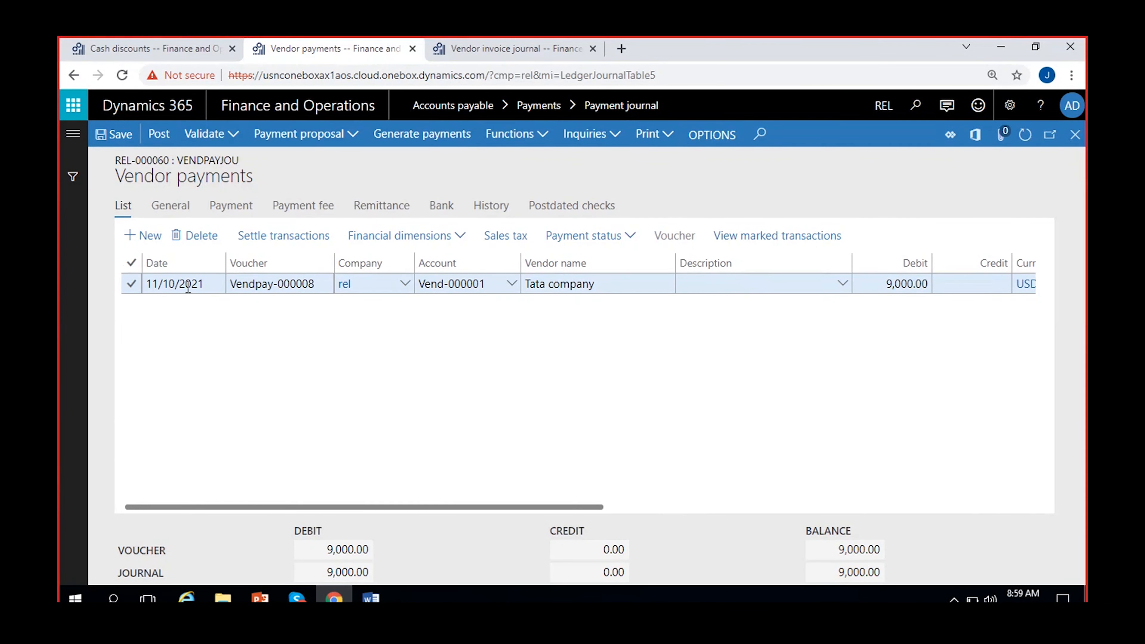
left_click(199, 284)
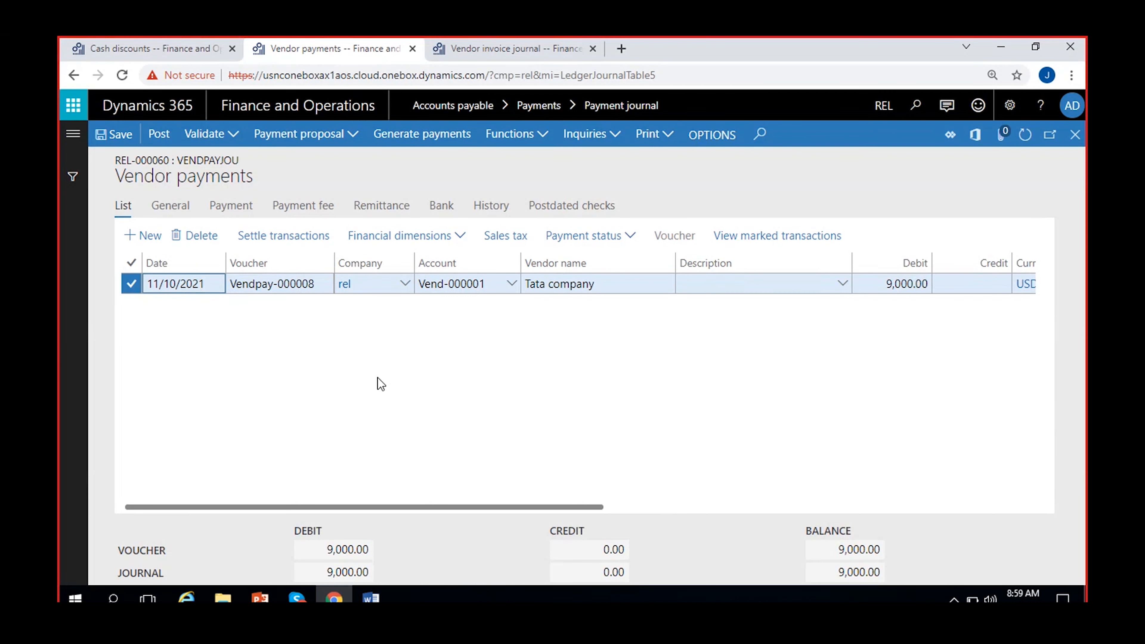
Delete the vendor payment line and add a new one dated 11/20/2021 for vendor account Vend-000001.
left_click(207, 240)
left_click(697, 390)
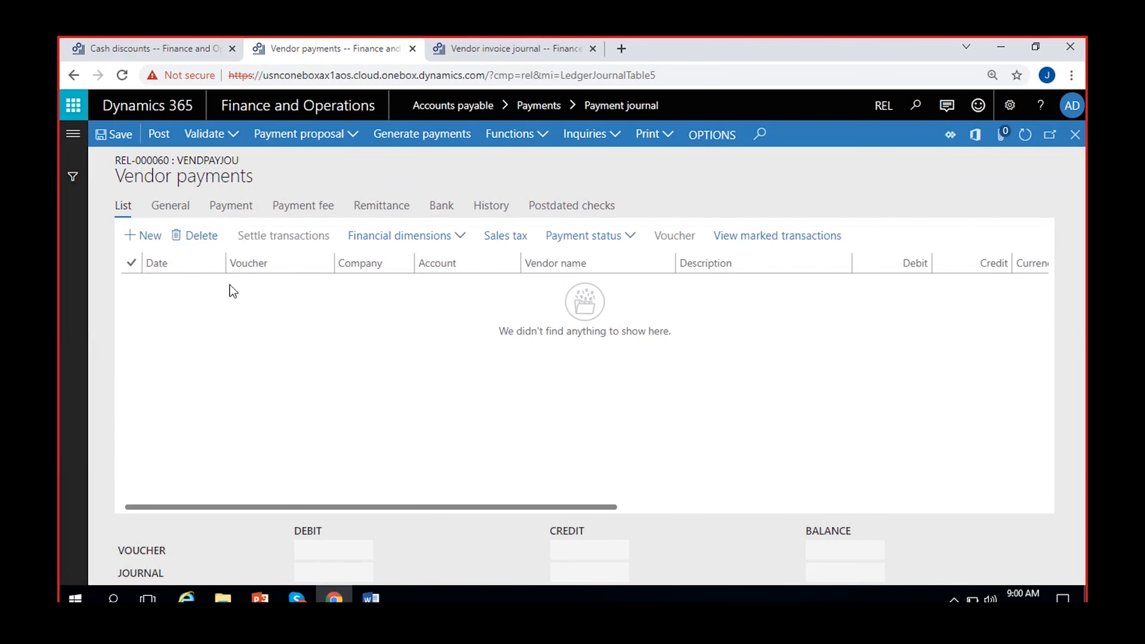
left_click(219, 284)
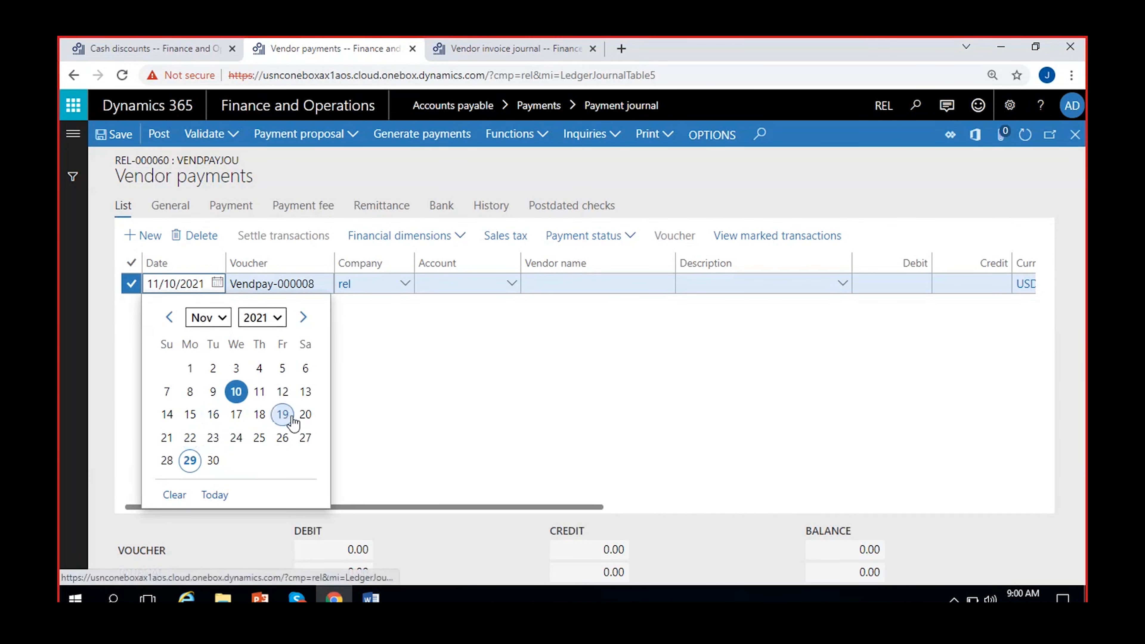
left_click(307, 415)
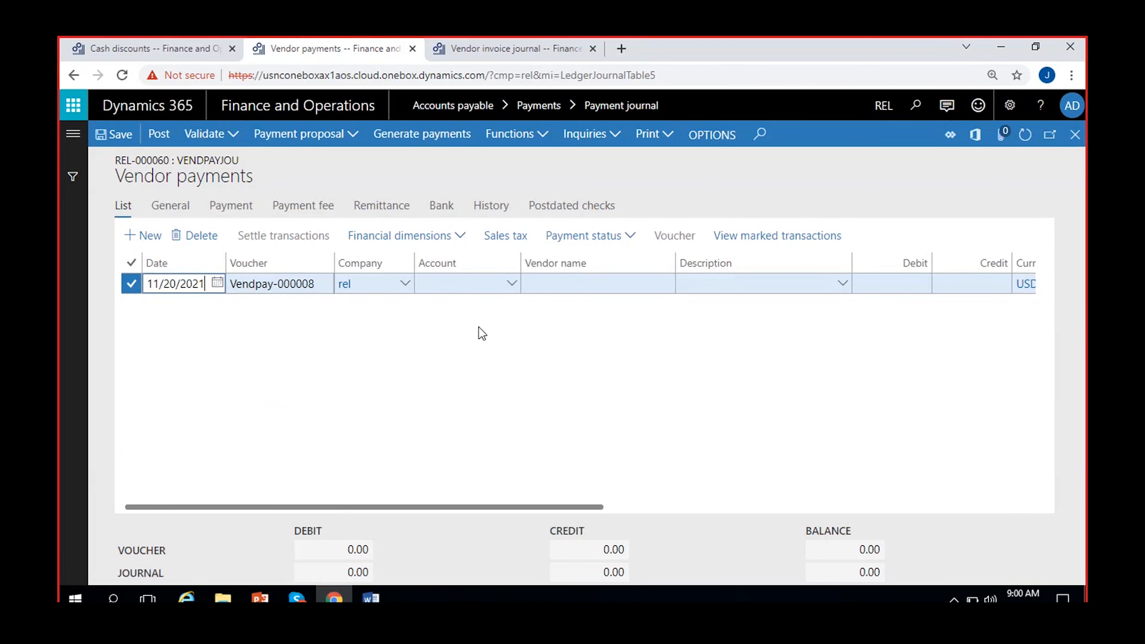
left_click(509, 291)
left_click(509, 288)
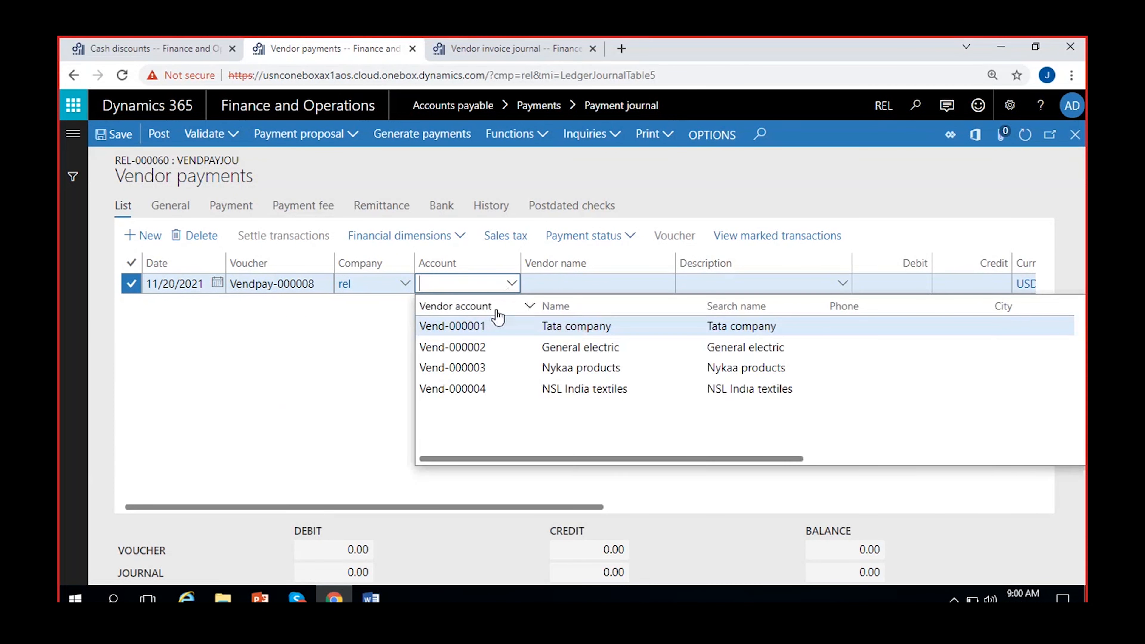
left_click(497, 326)
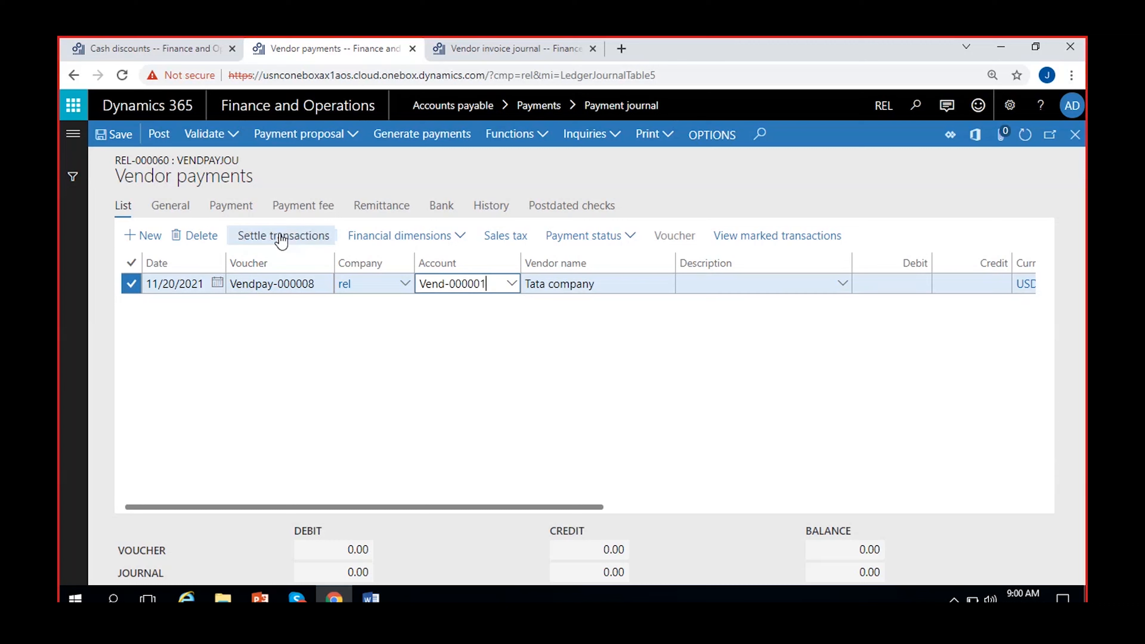
Settle invoice TINV-49 against the 11/20/2021 payment, checking its cash discount date, settlement balance, estimated cash discount and resulting debit.
left_click(279, 234)
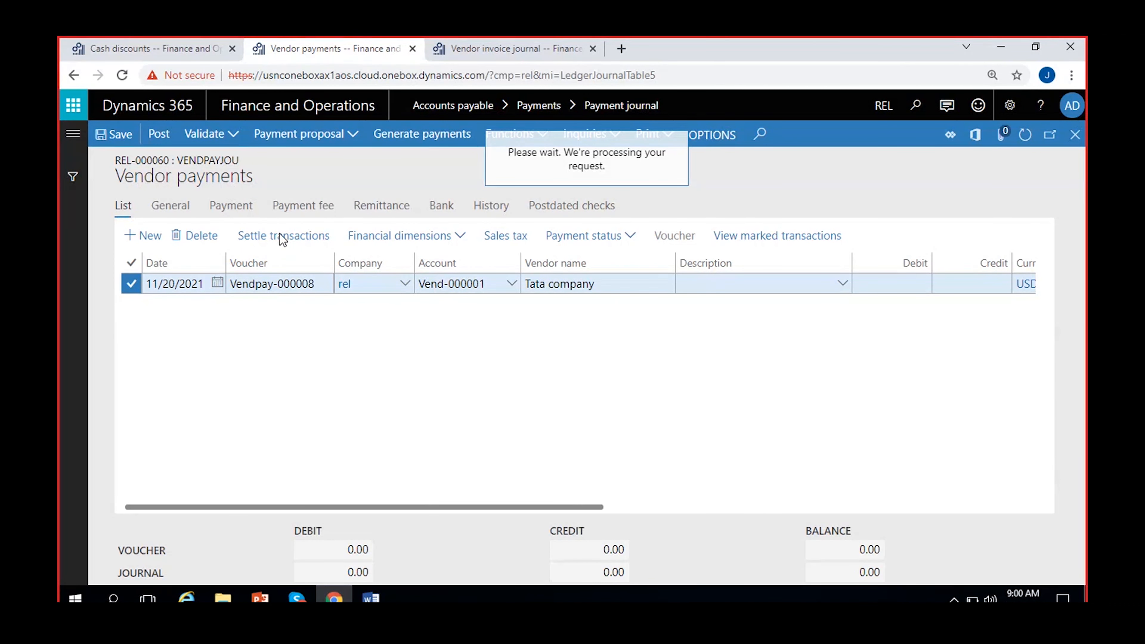
scroll(312, 249, "down", 3)
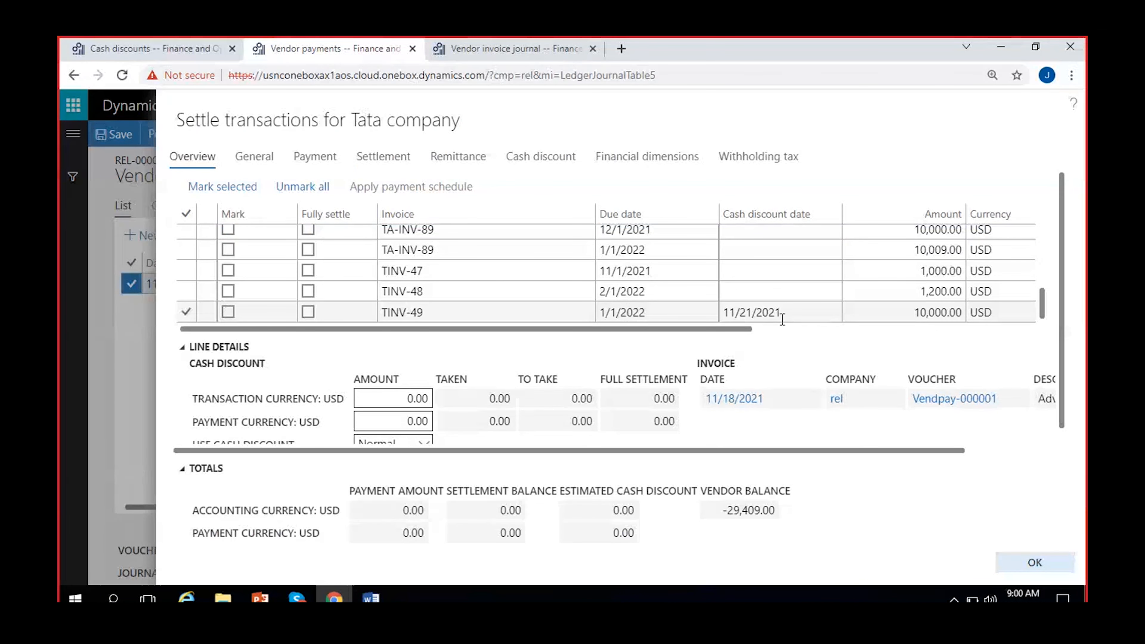
left_click(772, 312)
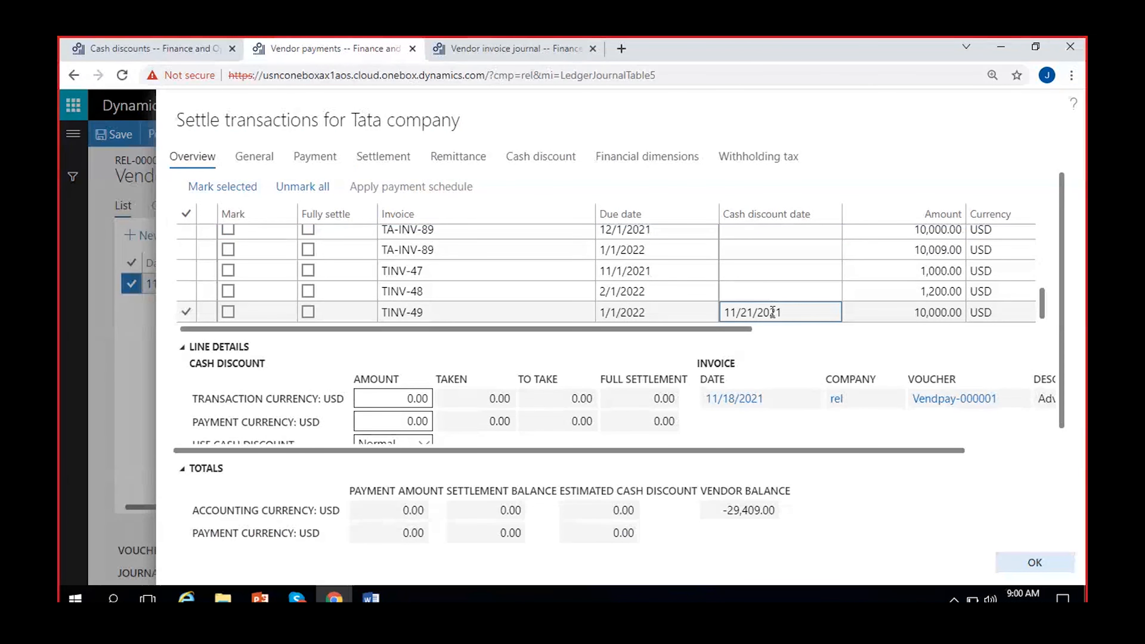
double_click(773, 312)
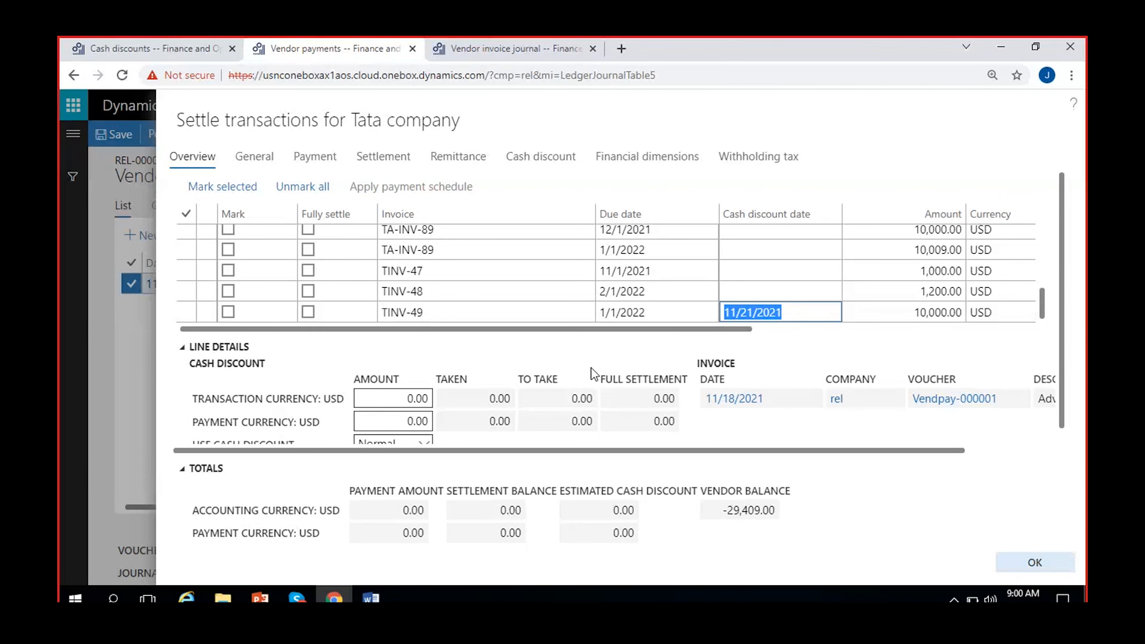
left_click(227, 311)
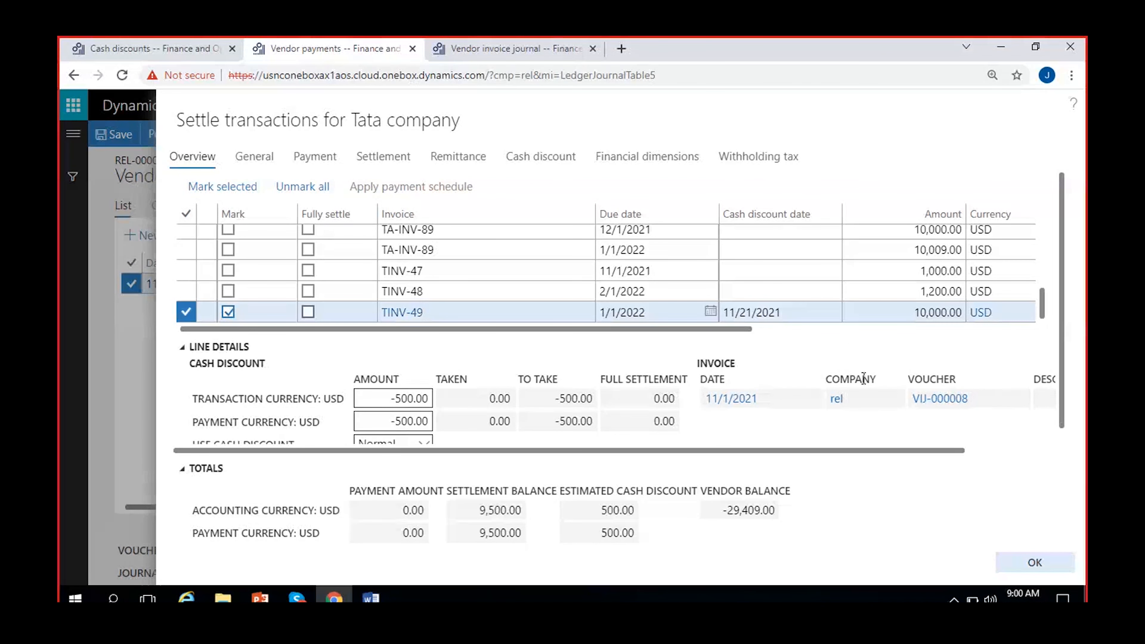
left_click(471, 510)
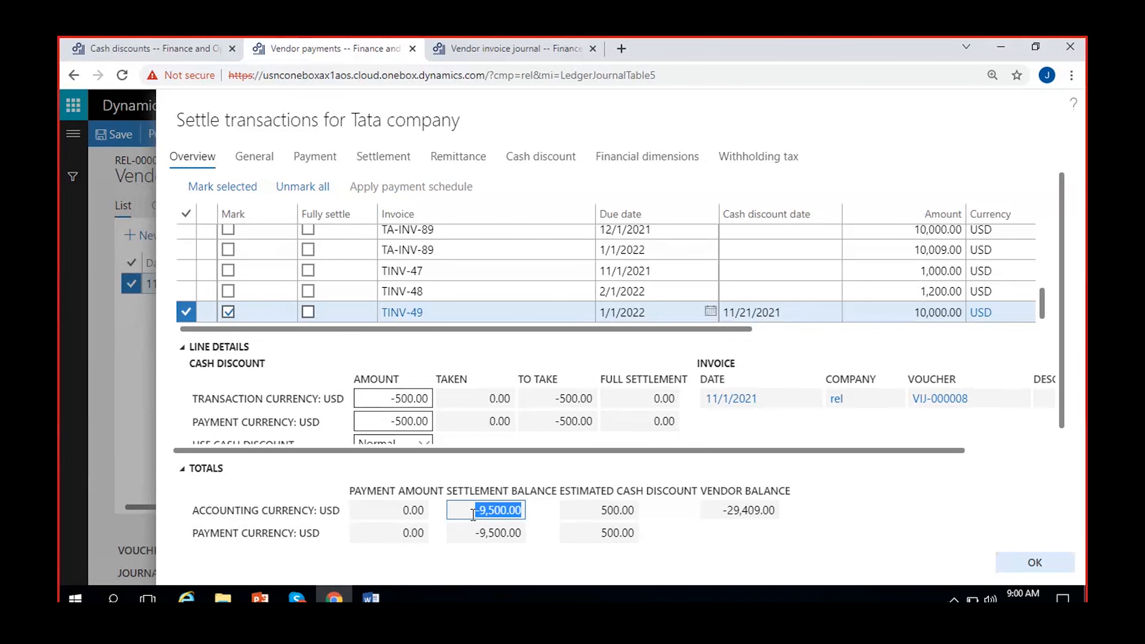
left_click(597, 512)
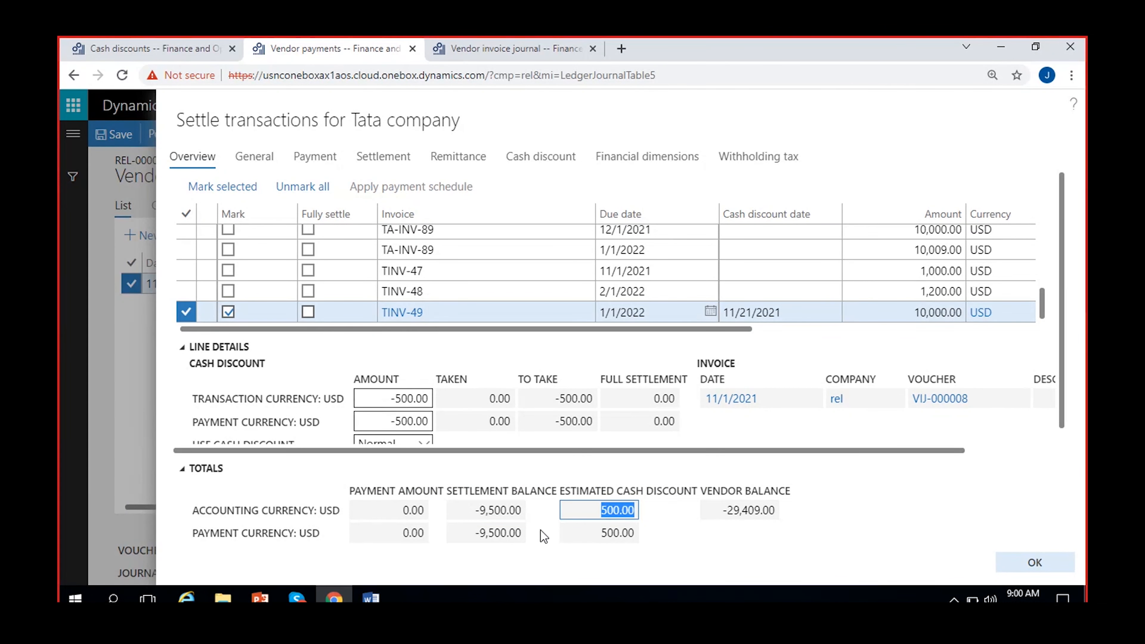
left_click(1029, 565)
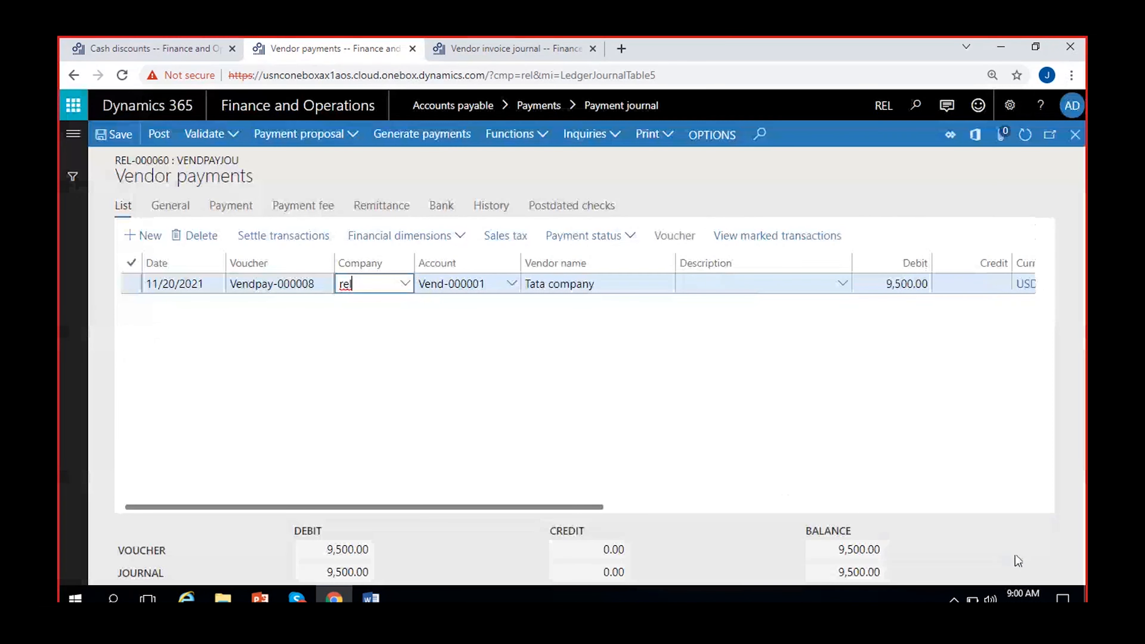
left_click(897, 288)
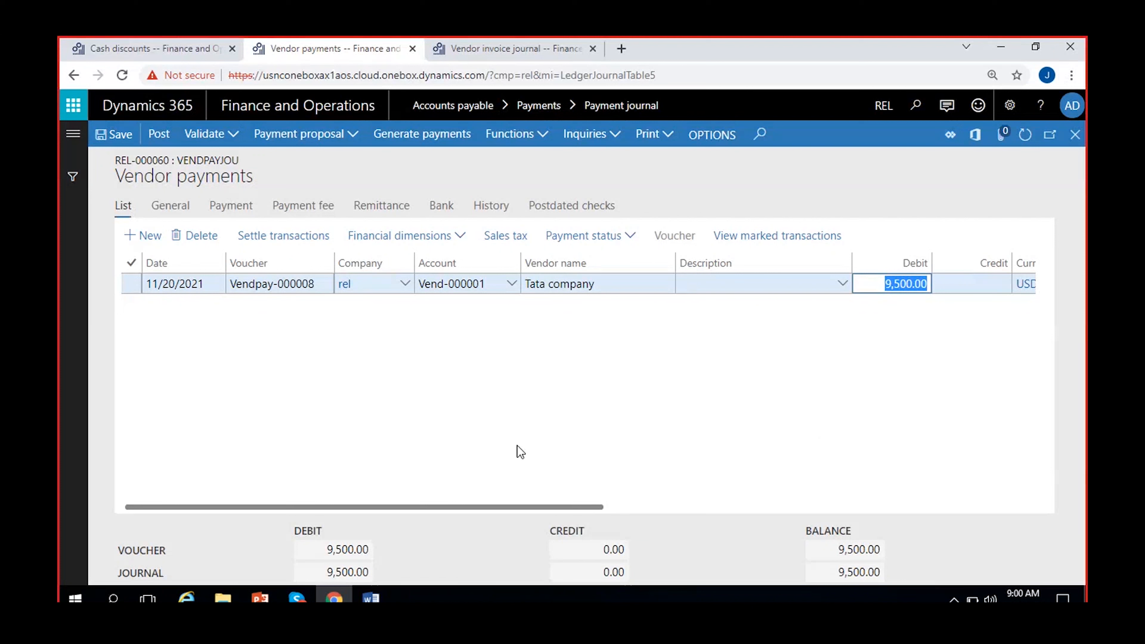
Delete the 11/20/2021 payment line and check the third cash discount date in the vendor invoice journal.
left_click(129, 285)
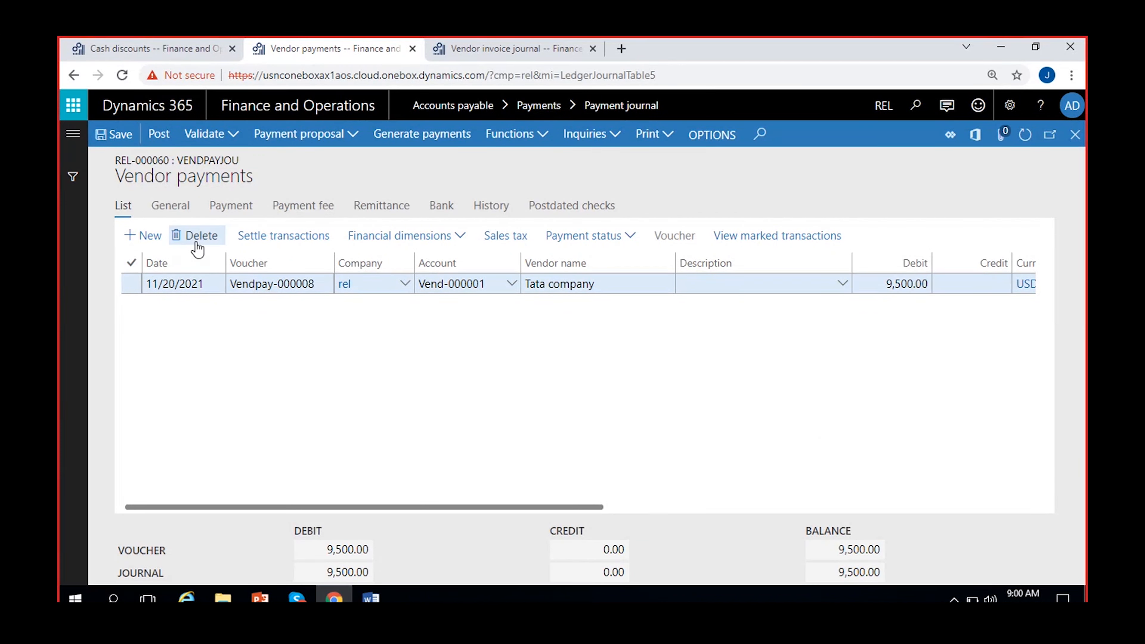
left_click(131, 289)
left_click(196, 235)
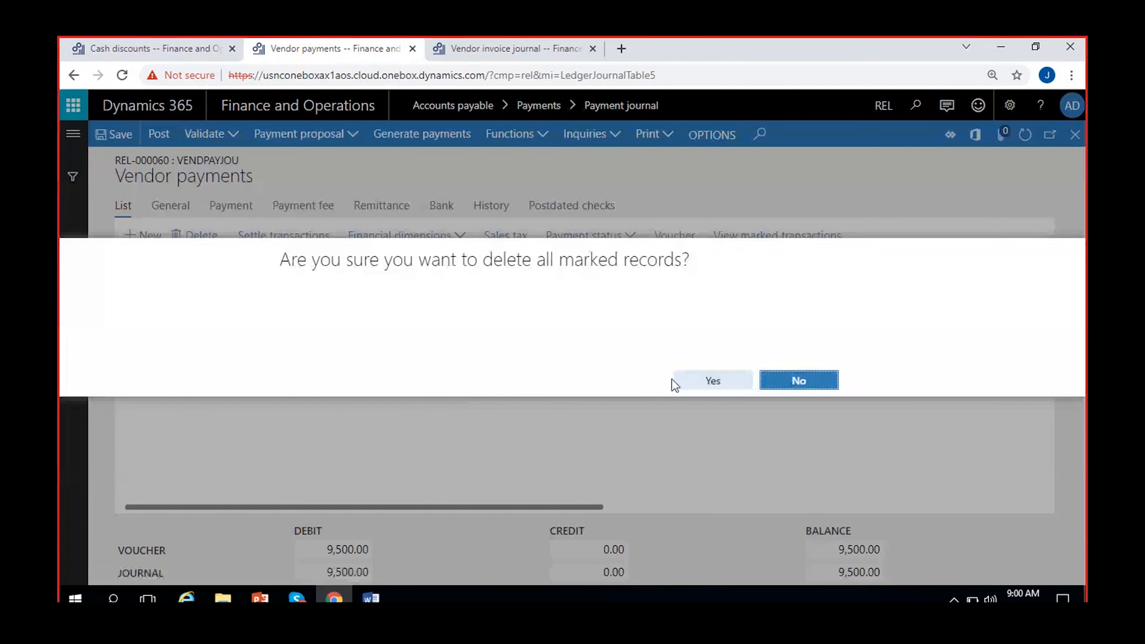
left_click(677, 381)
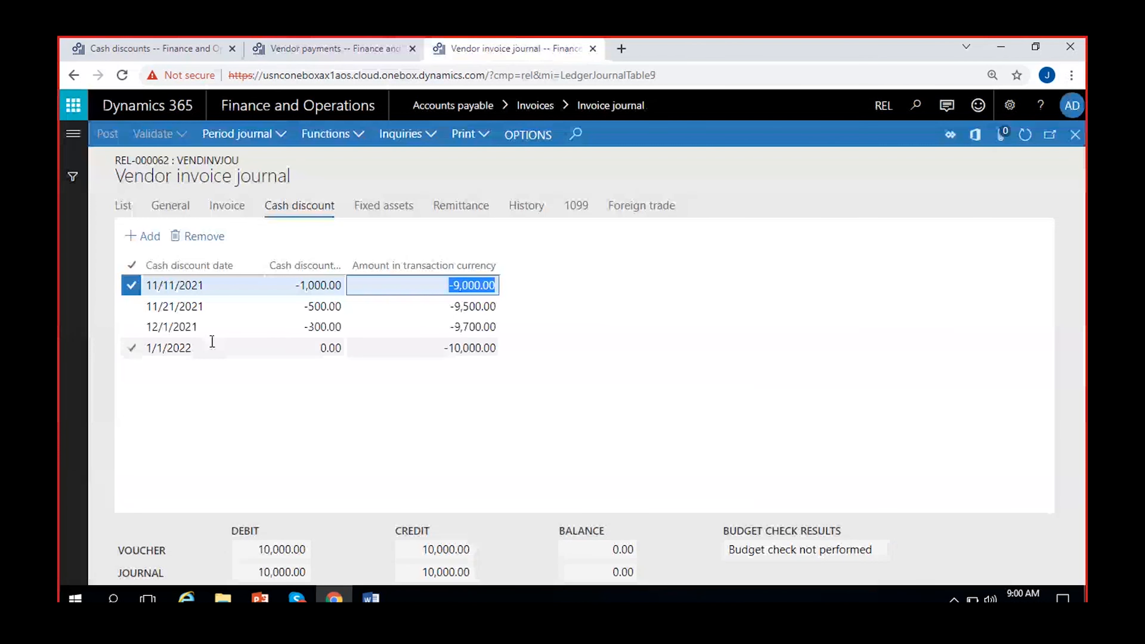
left_click(205, 327)
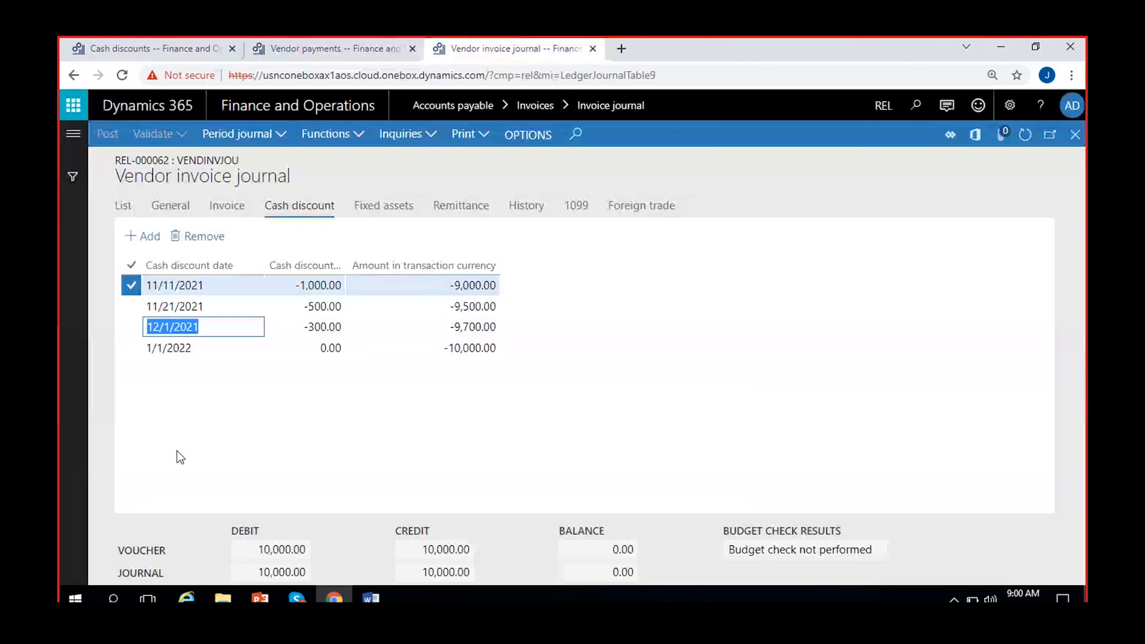
left_click(317, 48)
Add a vendor payment line dated 12/1/2021 for vendor account Vend-000001.
left_click(141, 234)
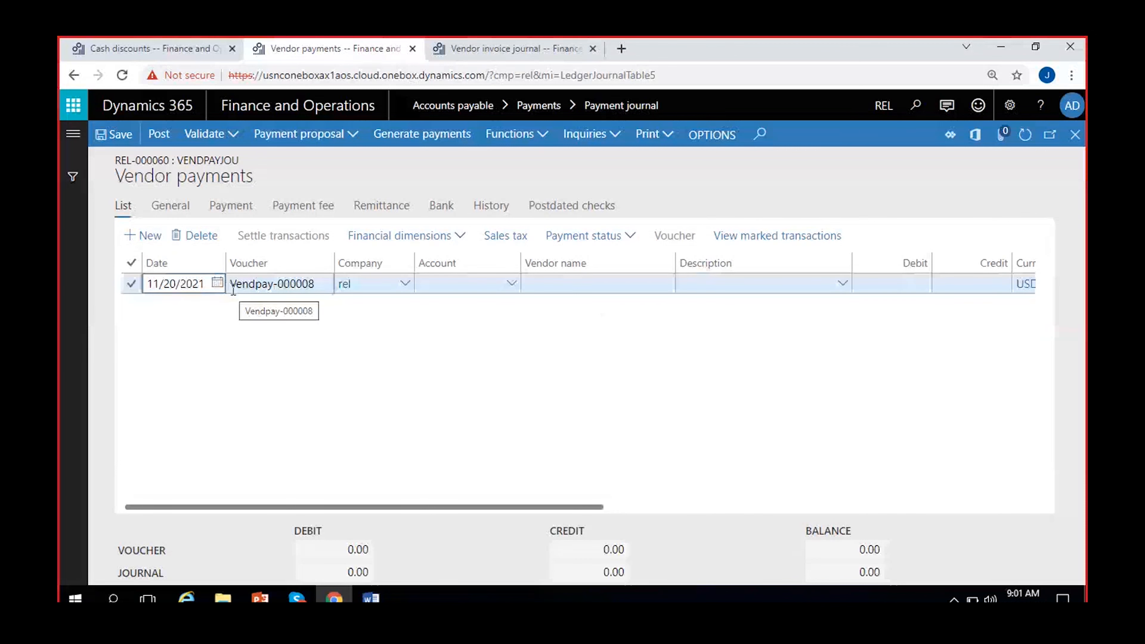
left_click(217, 283)
left_click(303, 316)
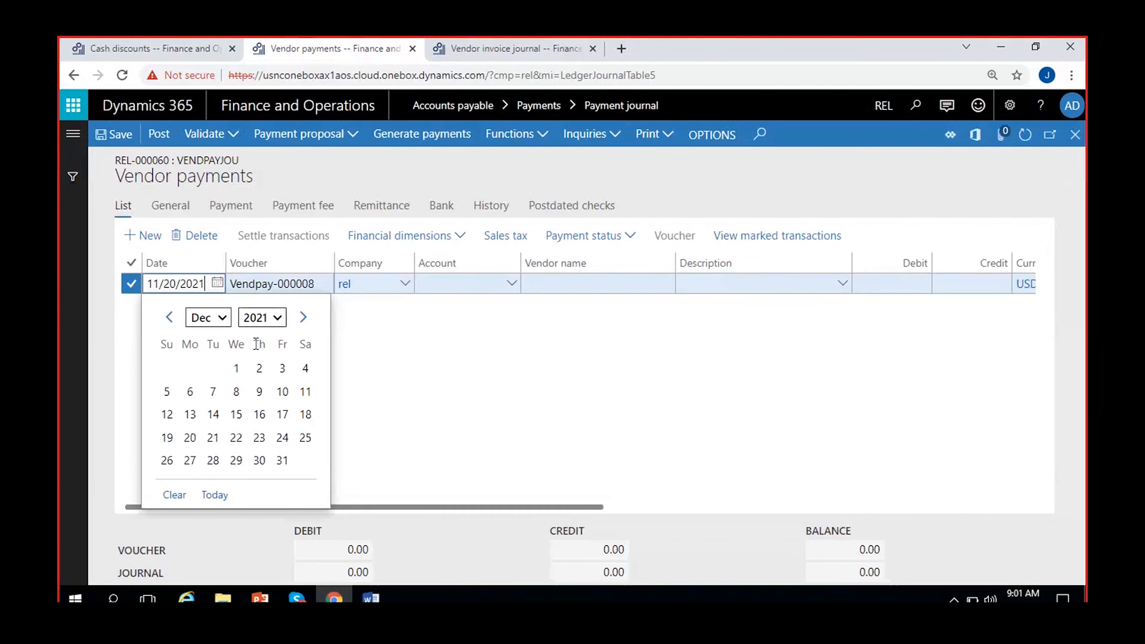
left_click(236, 368)
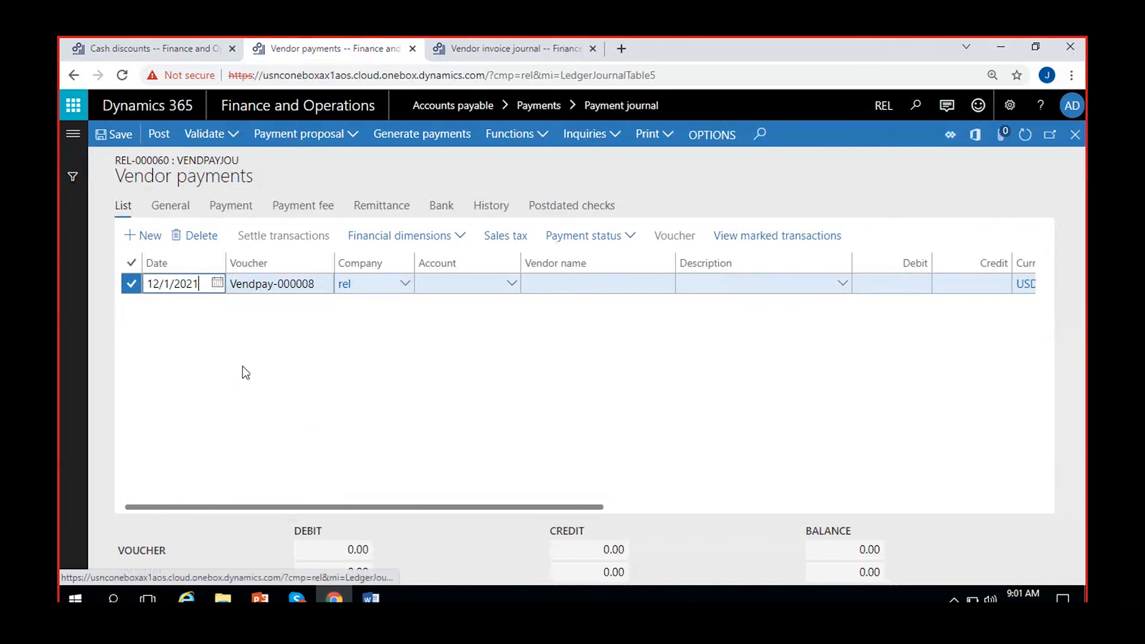
left_click(520, 289)
left_click(514, 284)
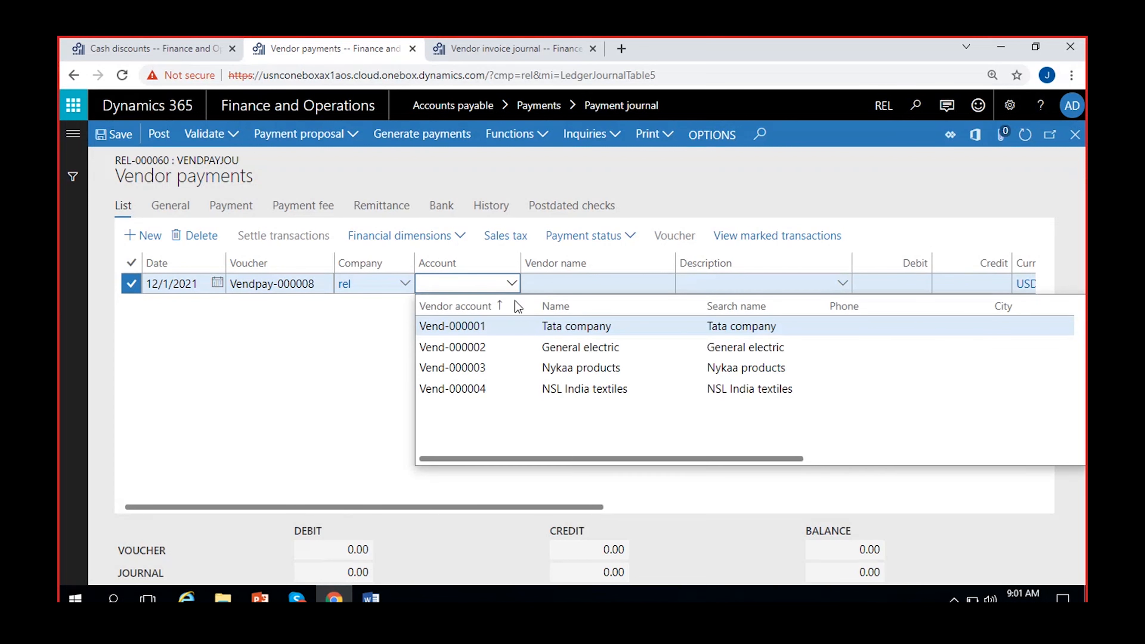
left_click(453, 326)
Settle invoice TINV-49 against the 12/1/2021 payment, comparing its cash discount date with the invoice journal and checking the settlement balance and estimated discount.
left_click(280, 236)
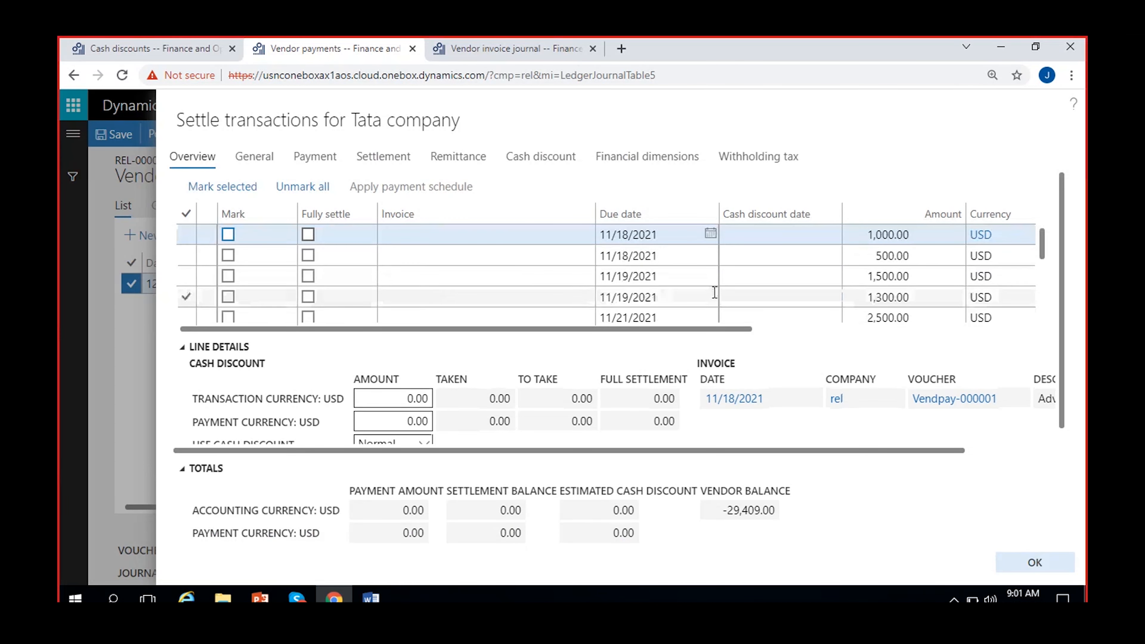
left_click(750, 308)
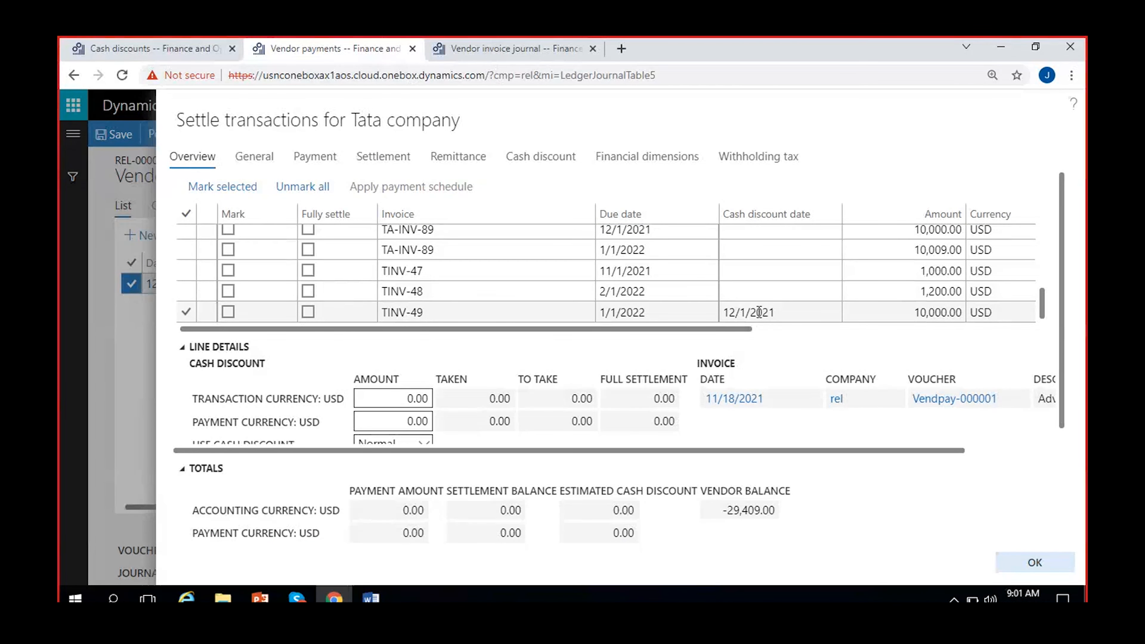
left_click(501, 45)
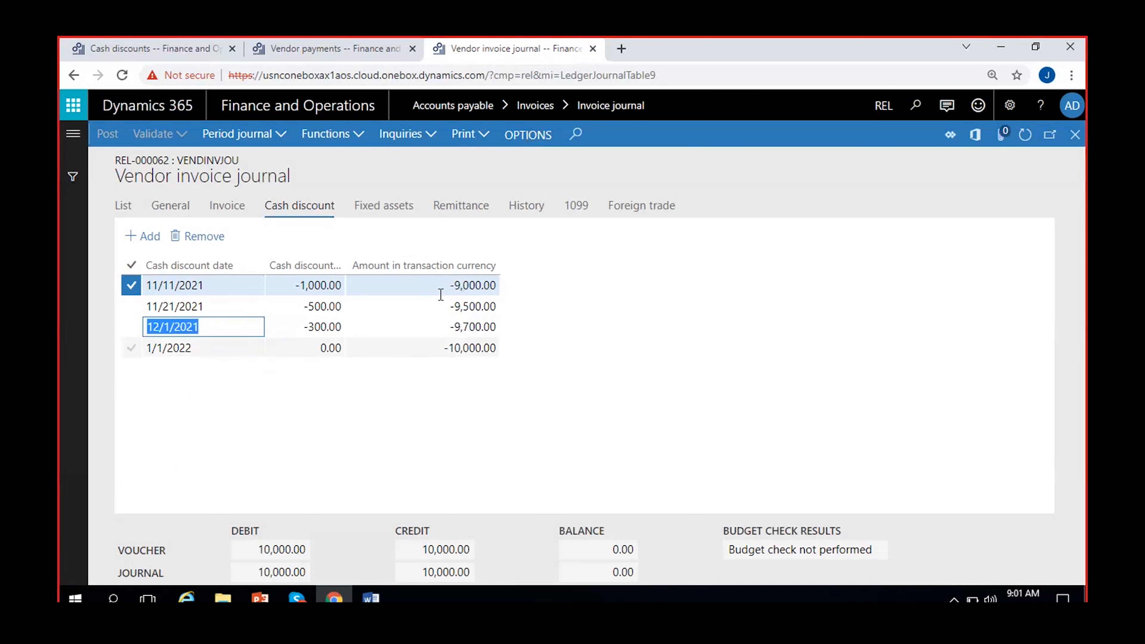
left_click(322, 56)
left_click(228, 312)
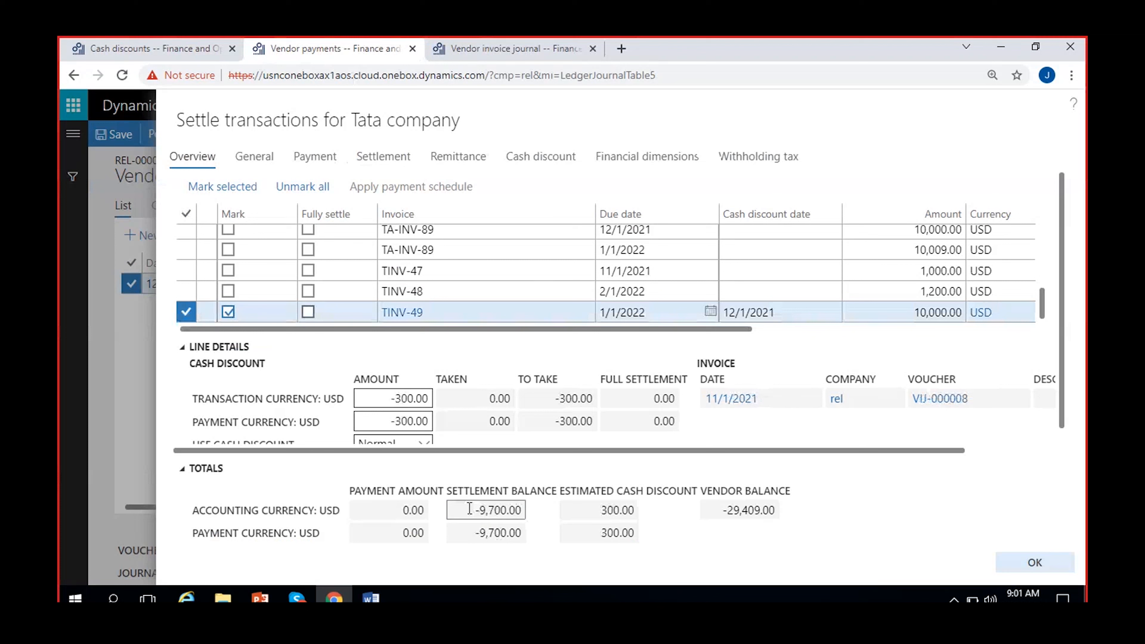
left_click(485, 510)
left_click(600, 511)
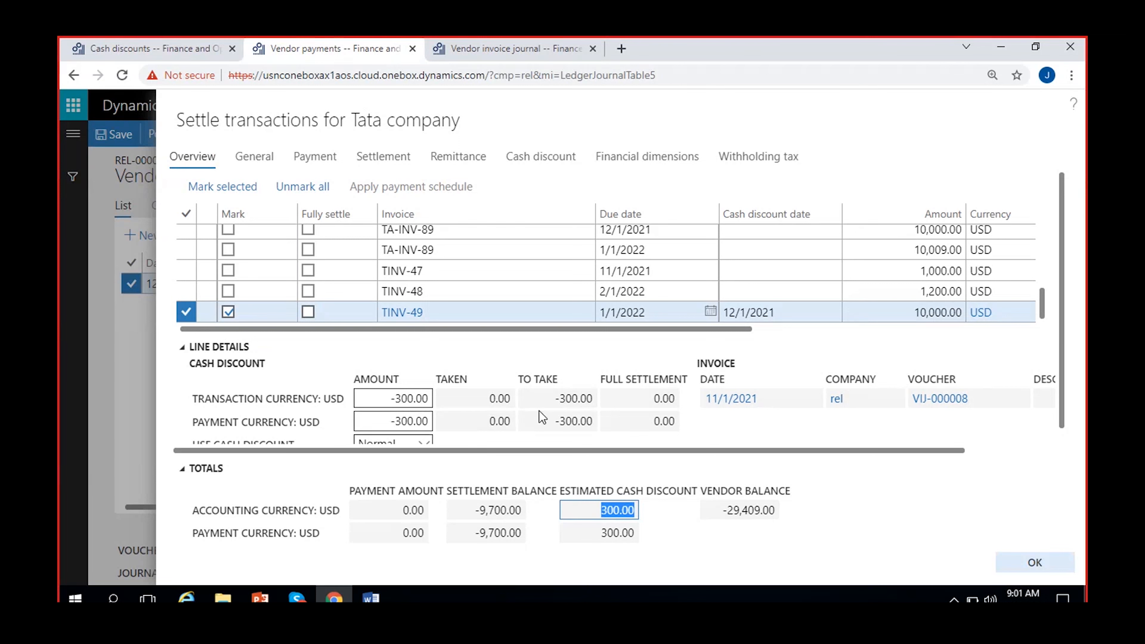
scroll(539, 411, "down", 1)
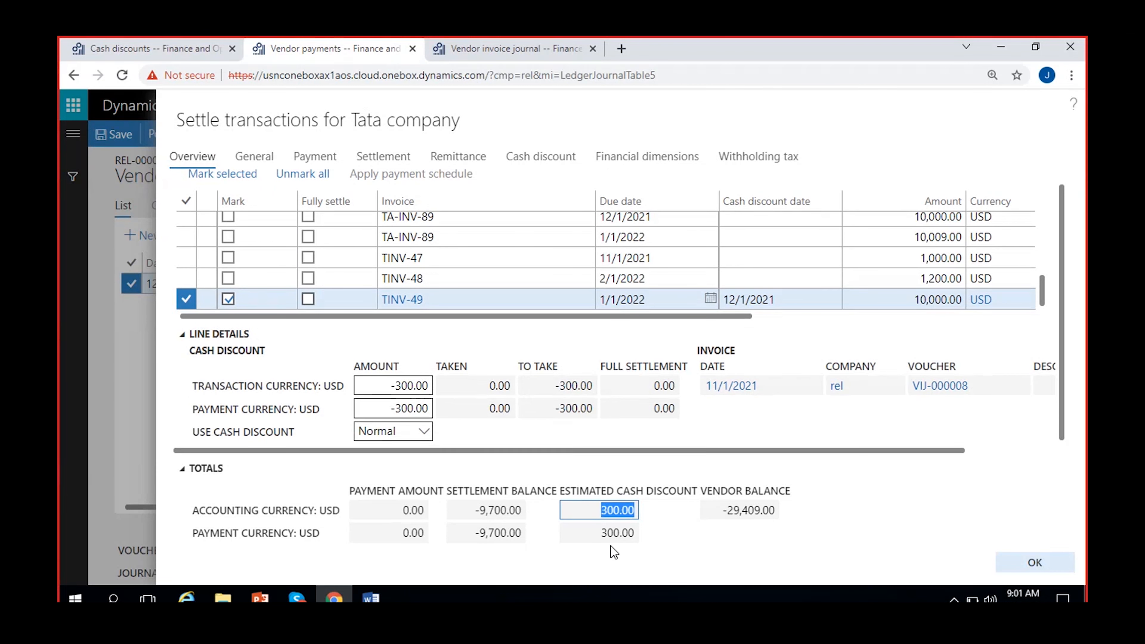
left_click(1035, 564)
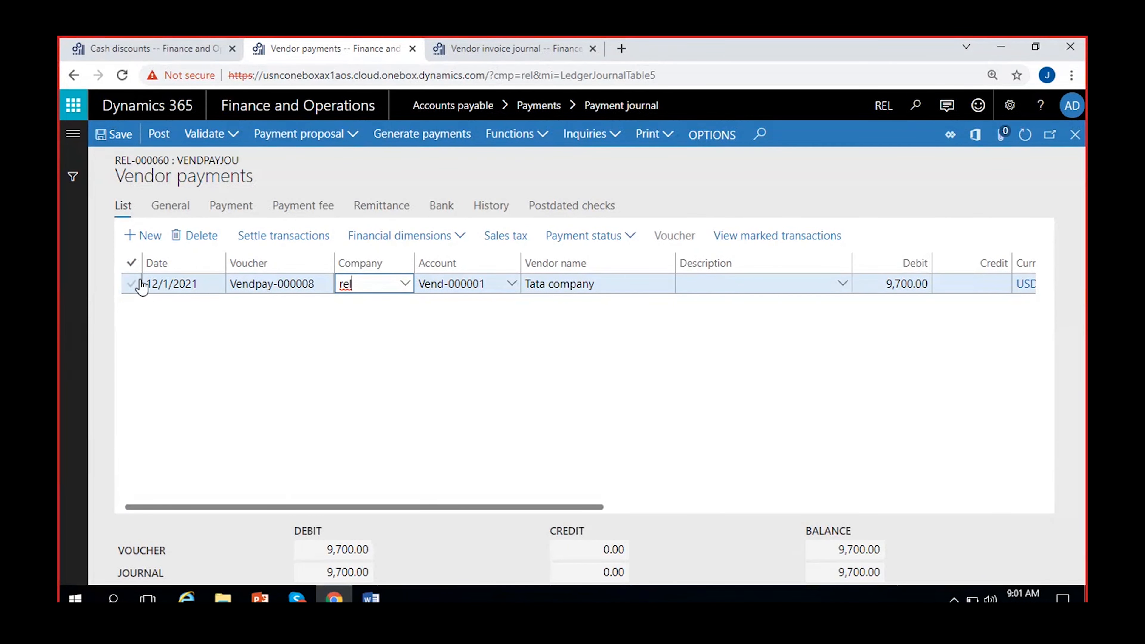
Delete the 12/1/2021 payment line and add a new one dated 12/2/2021 for the vendor Tata company.
left_click(124, 285)
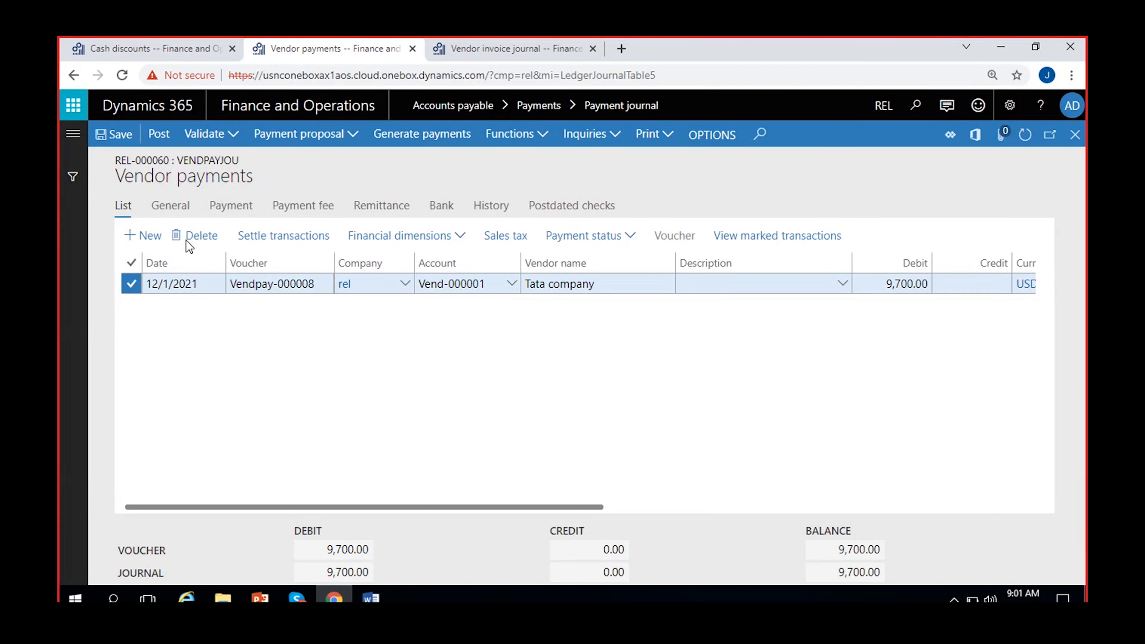
left_click(185, 236)
left_click(702, 382)
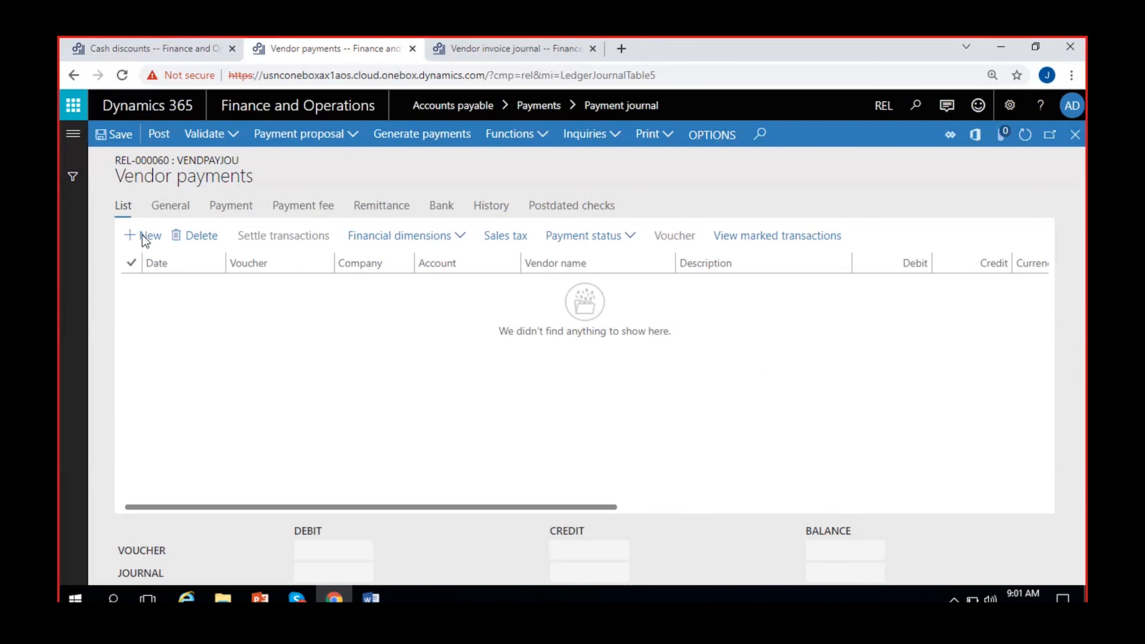
left_click(144, 237)
left_click(217, 284)
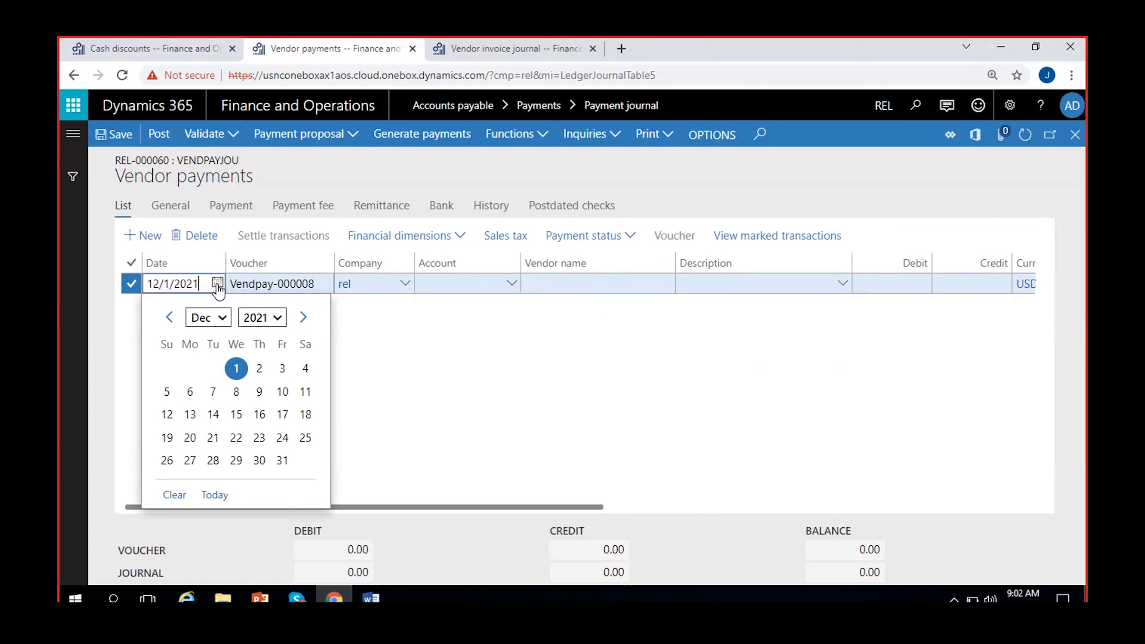
left_click(258, 366)
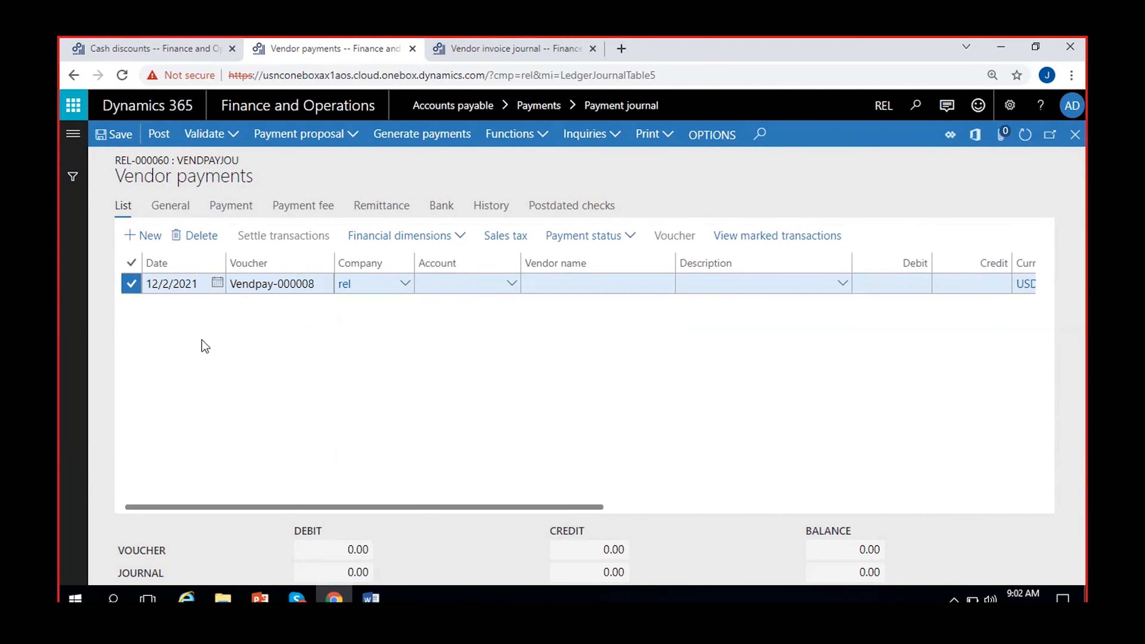
left_click(512, 284)
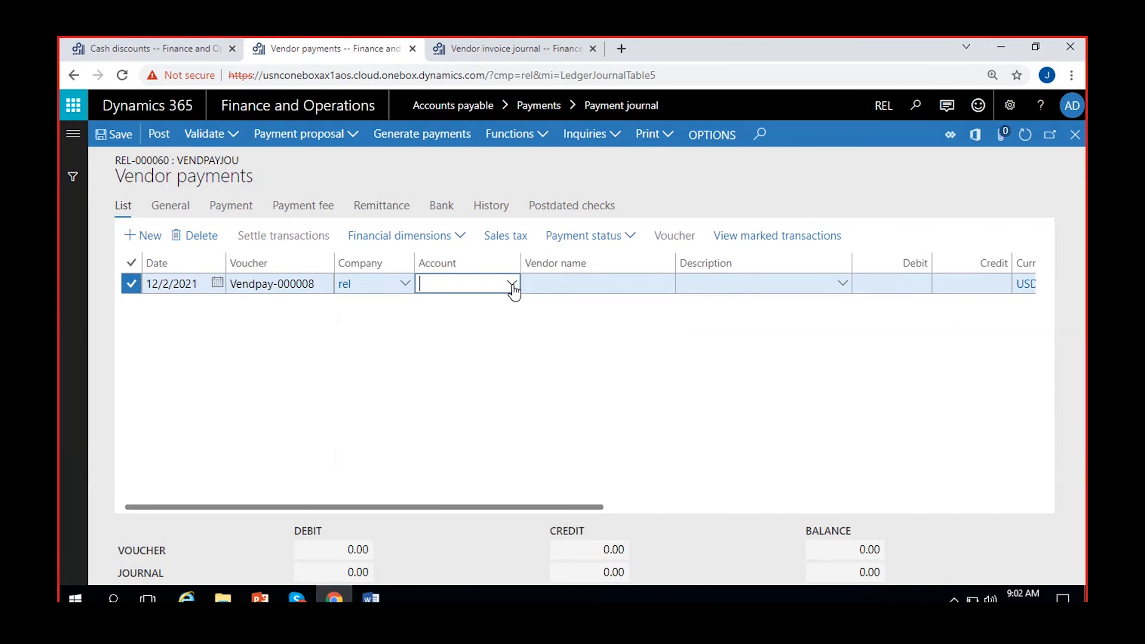
left_click(511, 284)
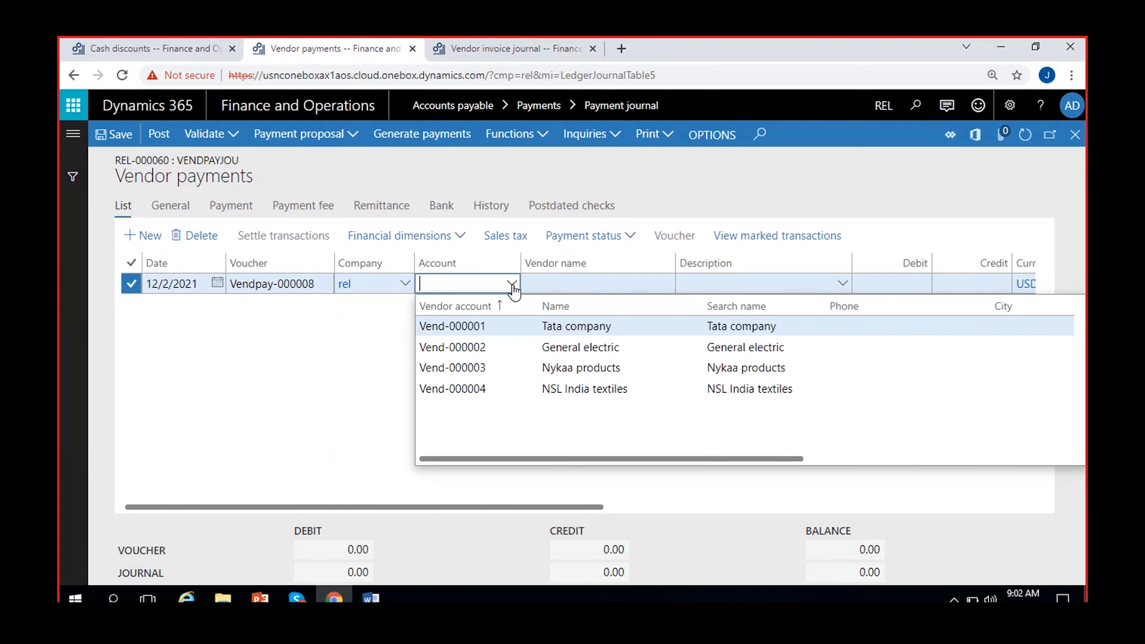
left_click(498, 326)
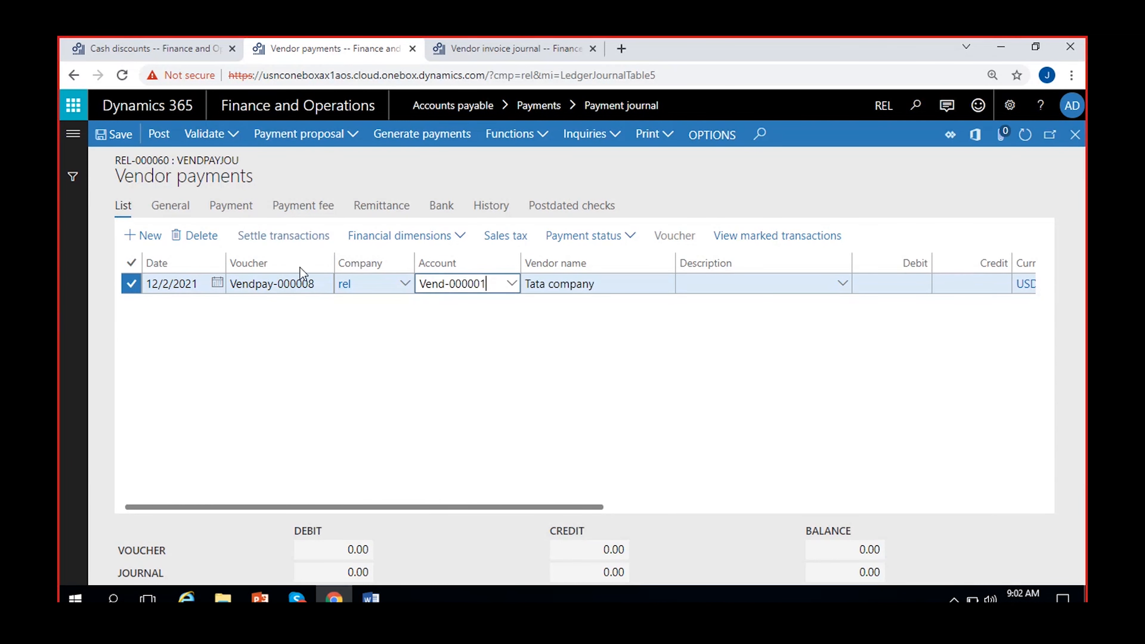
Mark invoice TINV-49 against the 12/2/2021 payment, check its settlement balance and cash discount amounts, and unmark it again.
left_click(289, 241)
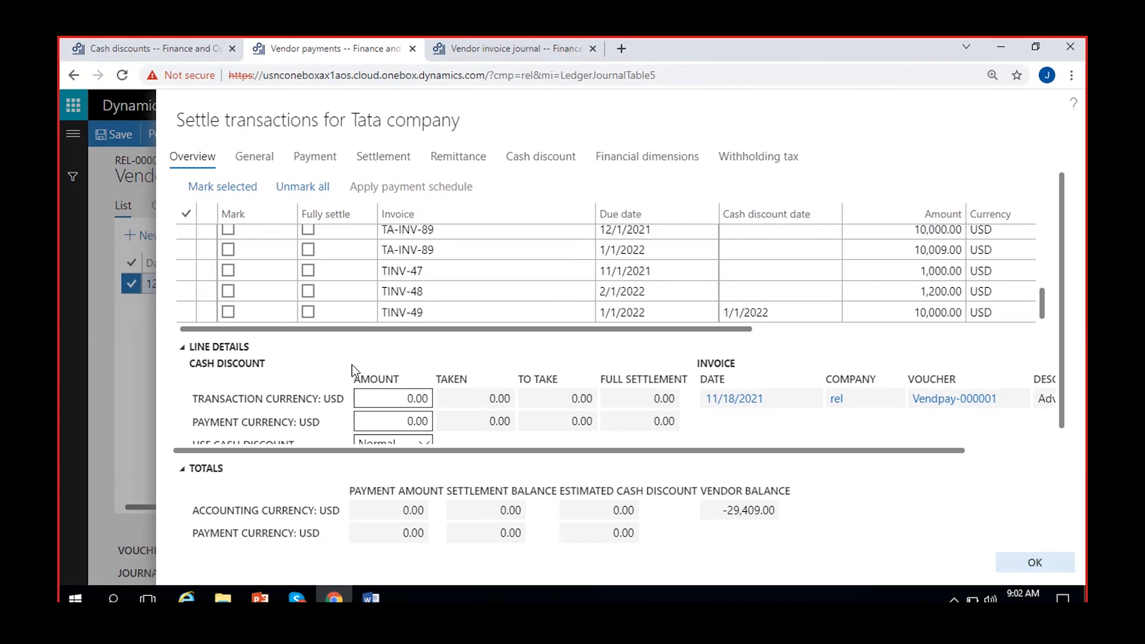
left_click(632, 314)
left_click(228, 312)
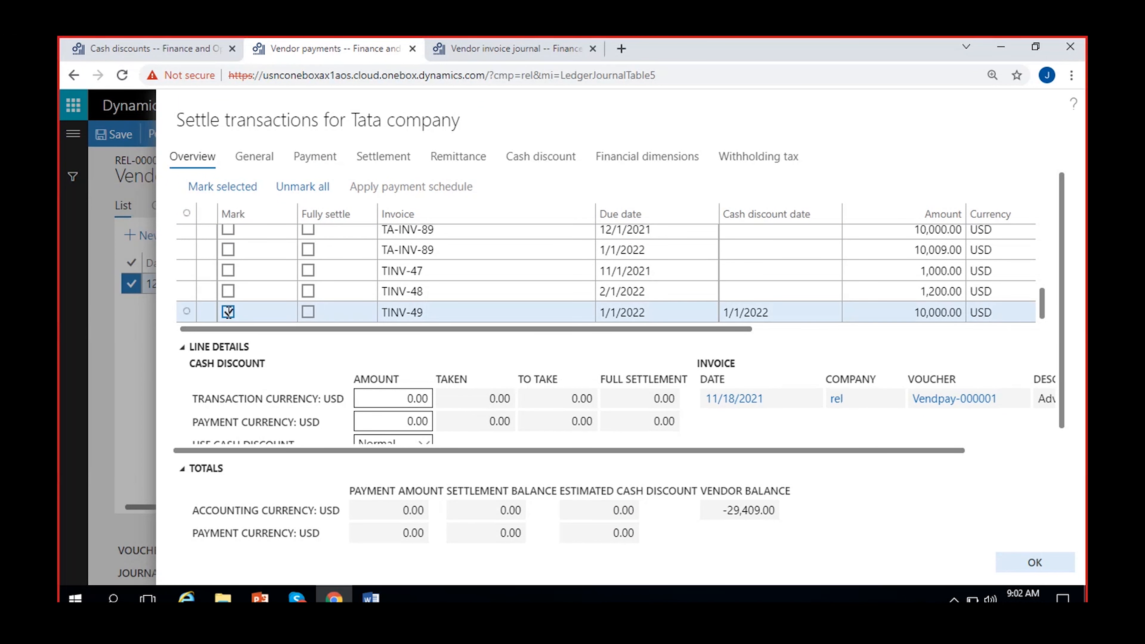
left_click(471, 508)
left_click(610, 509)
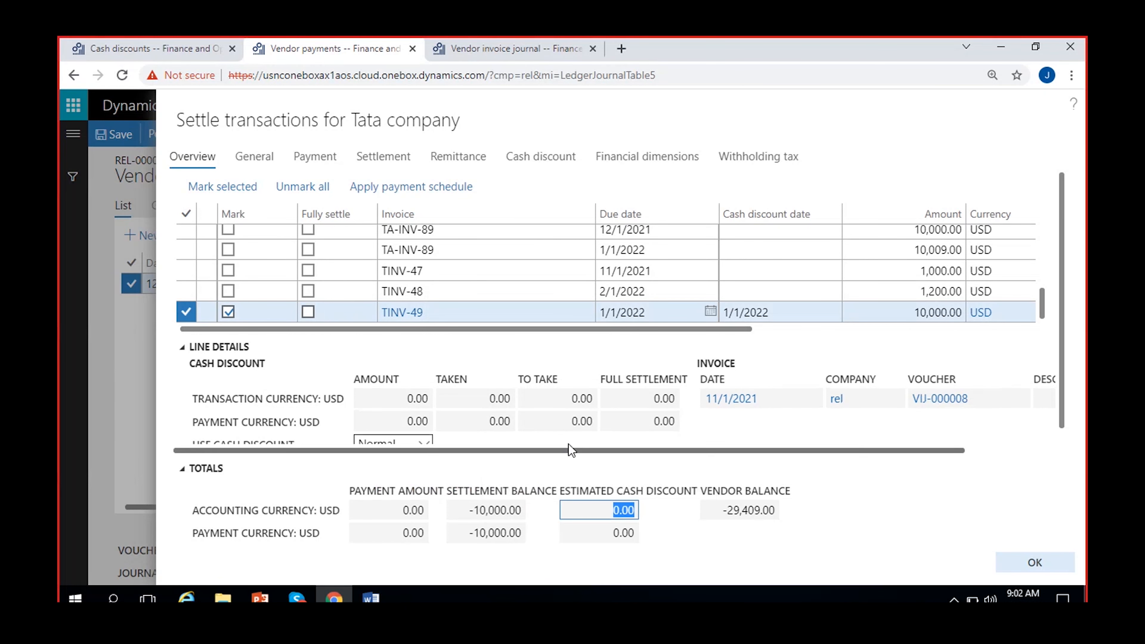
left_click(395, 392)
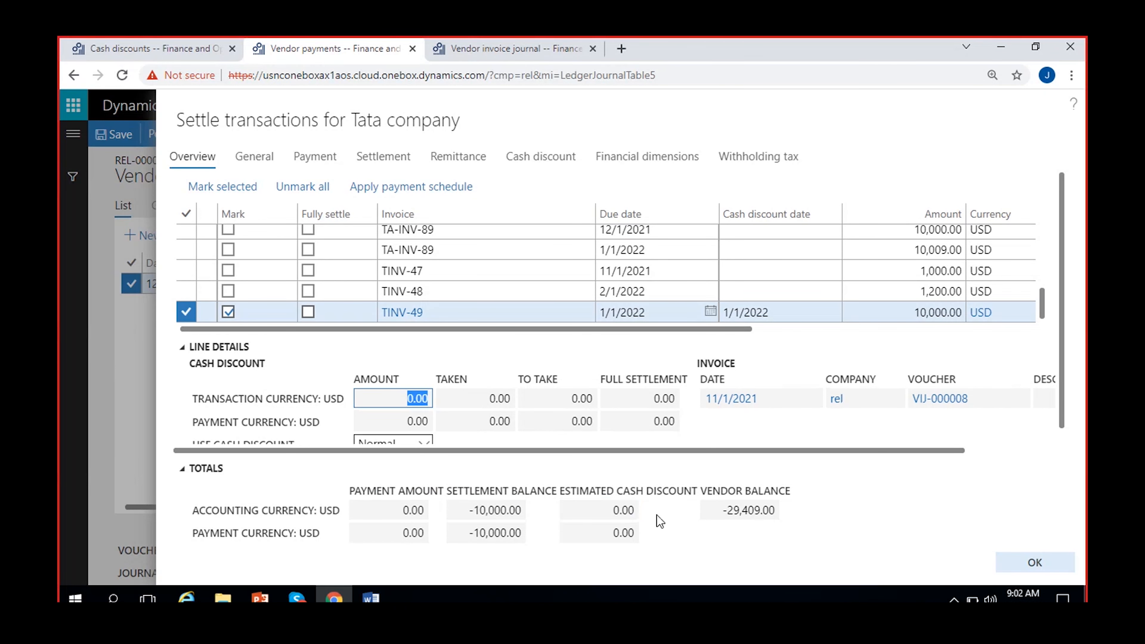
left_click(613, 511)
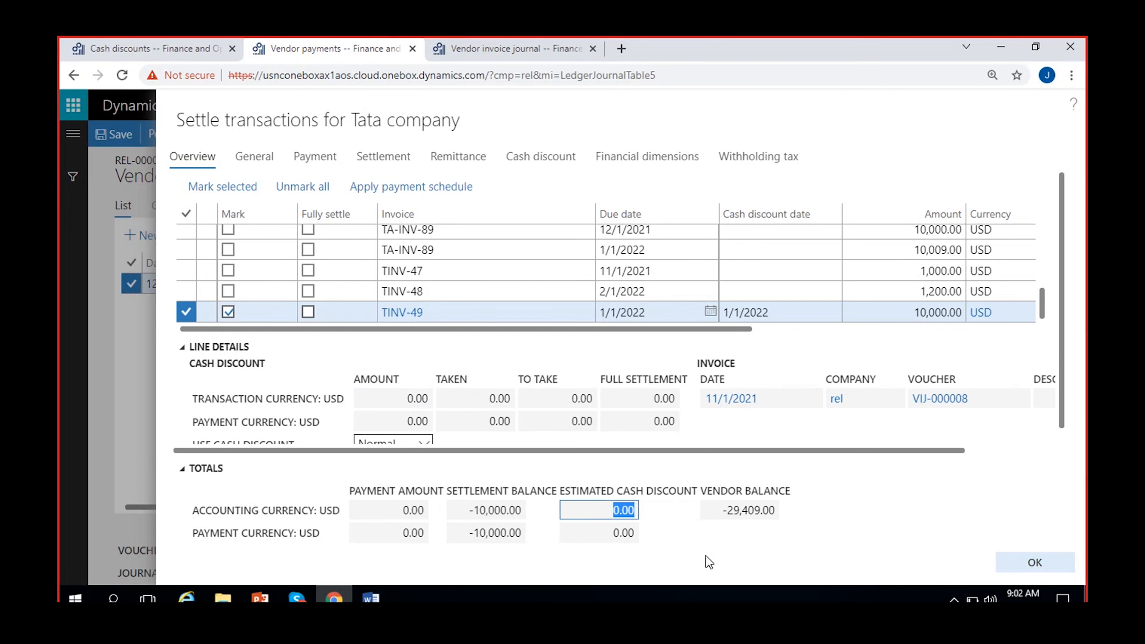
left_click(227, 314)
left_click(1021, 564)
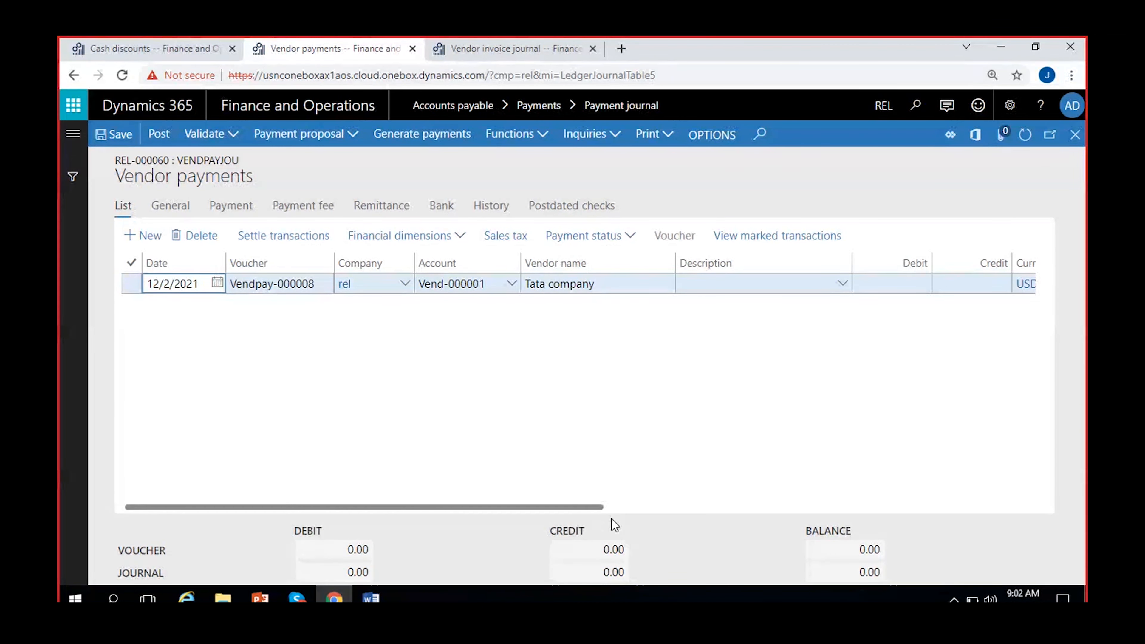
Change the date of the Tata company payment line to 11/10/2021.
left_click(217, 283)
left_click(169, 318)
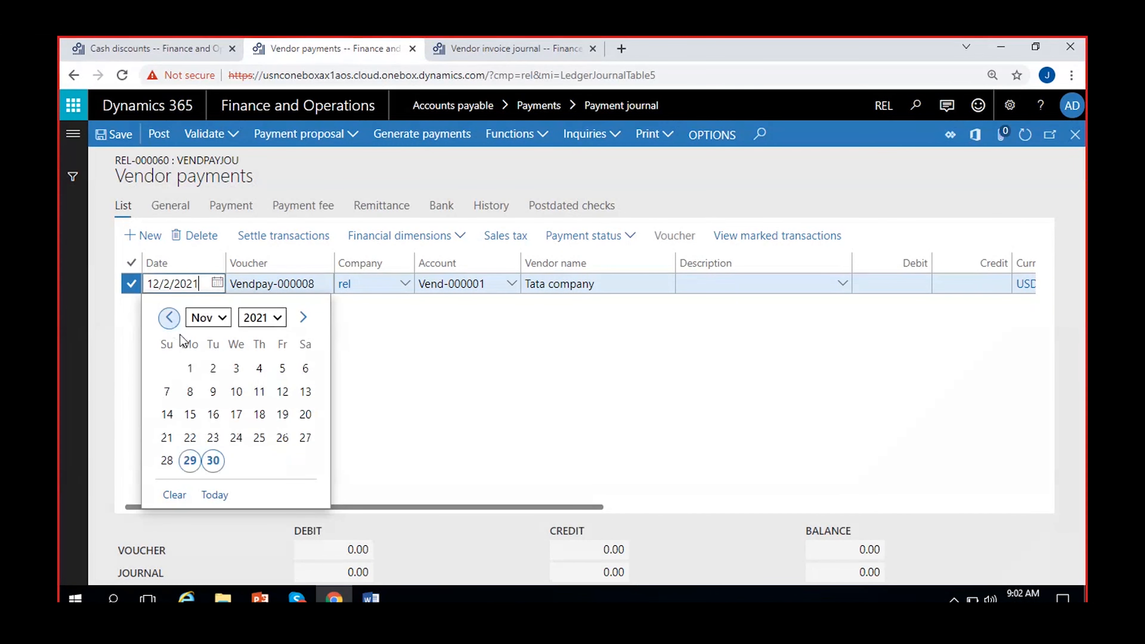
left_click(236, 392)
Settle invoice TINV-49 against the 11/10/2021 payment, checking its settlement balance and estimated cash discount.
left_click(261, 241)
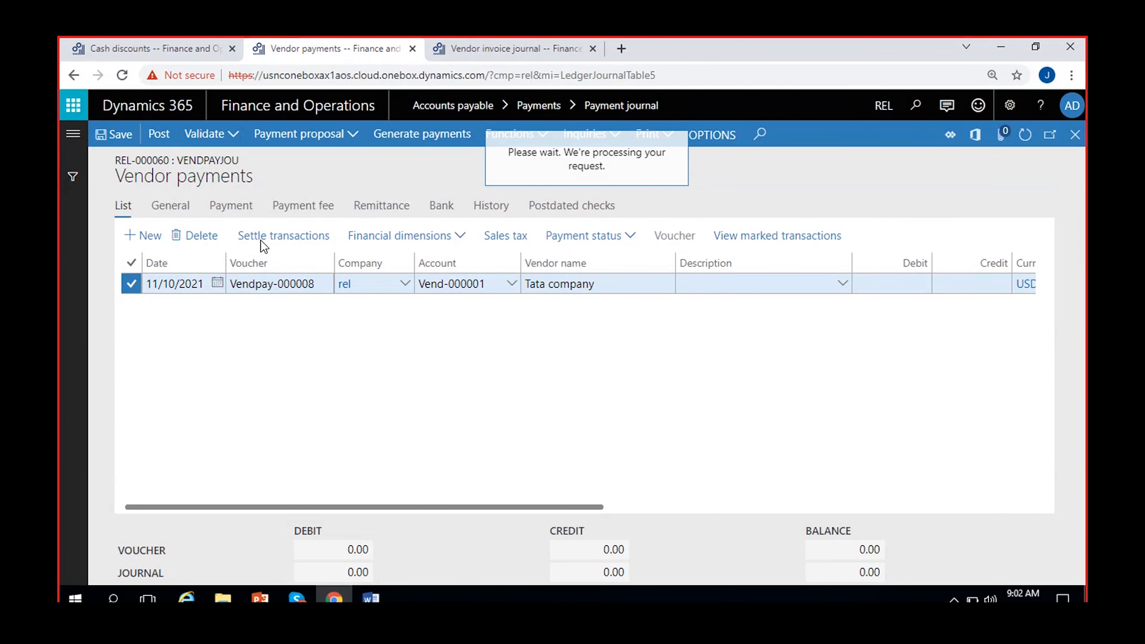
scroll(381, 284, "down", 5)
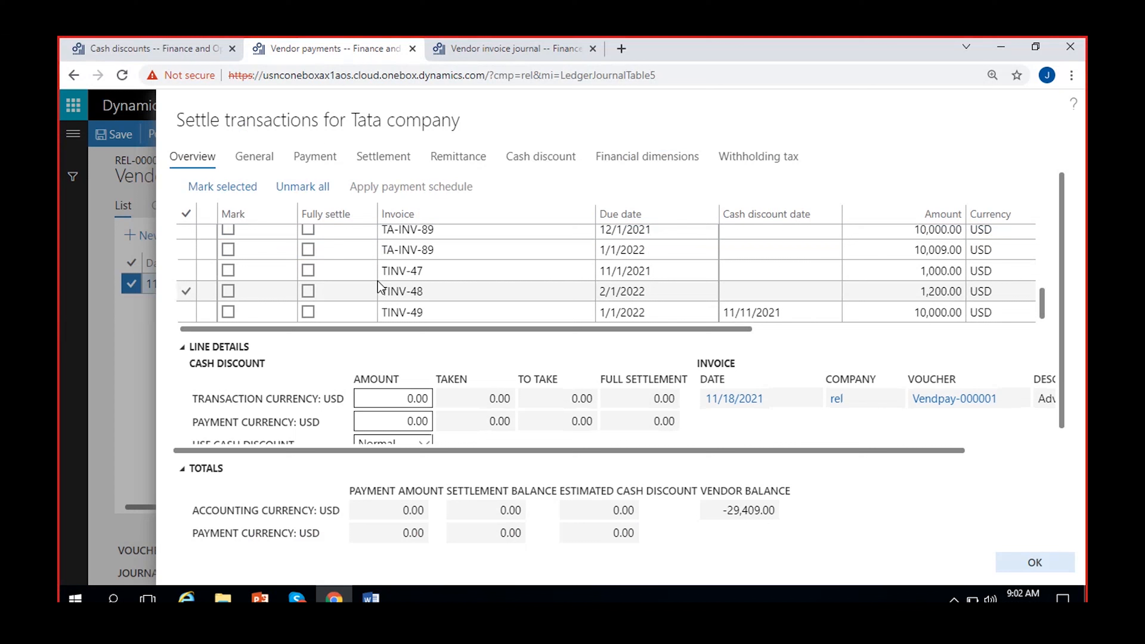
left_click(228, 313)
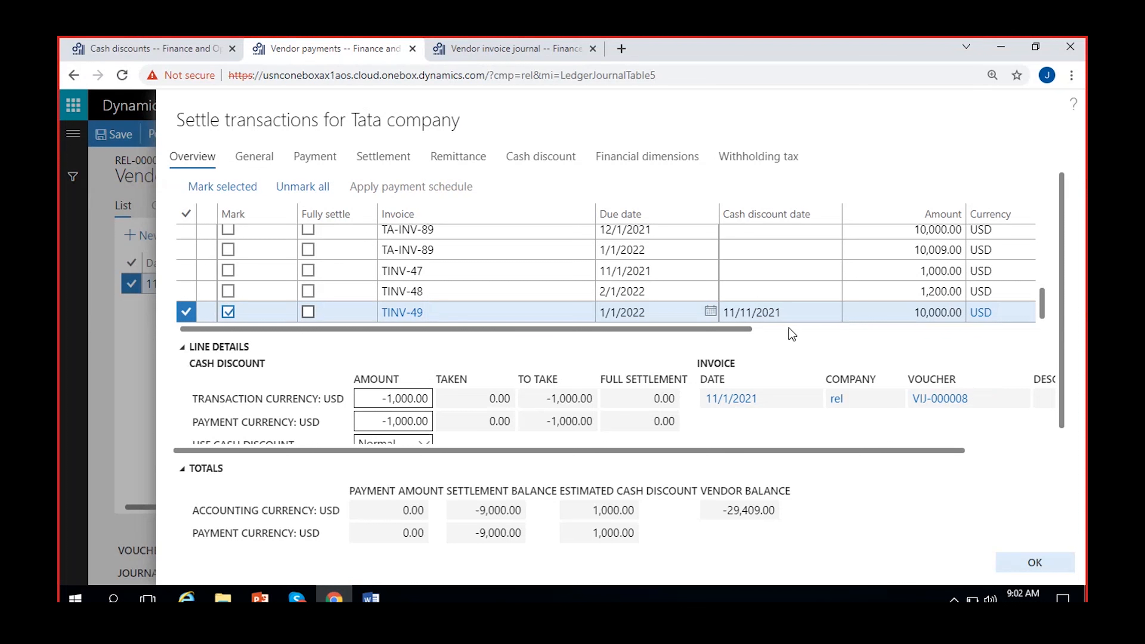
left_click(484, 510)
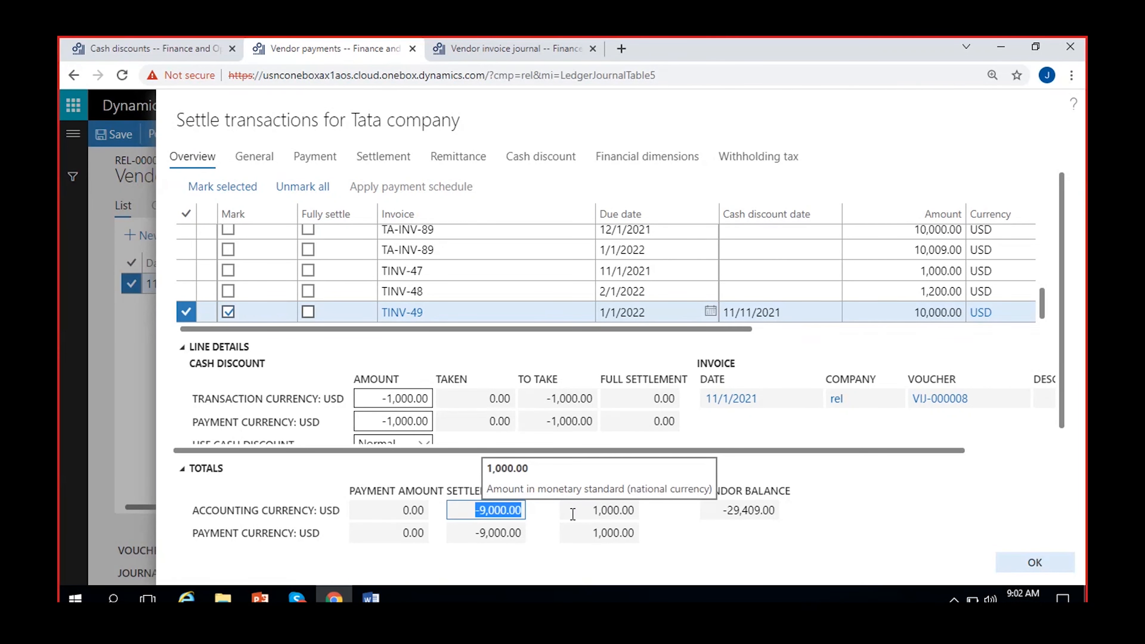
left_click(602, 510)
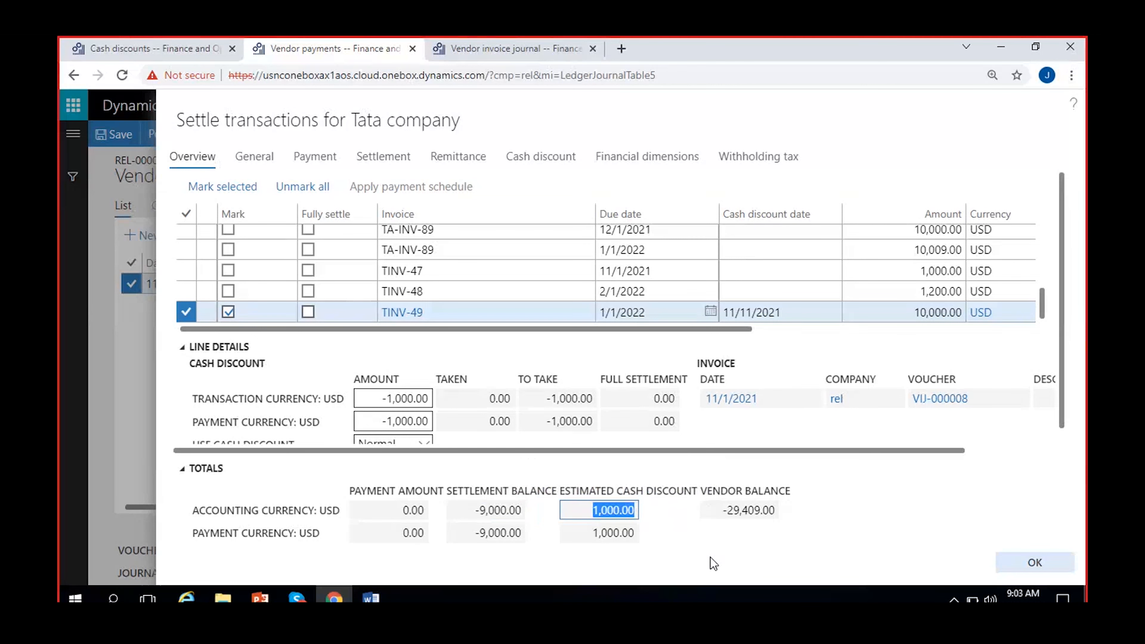
left_click(1032, 562)
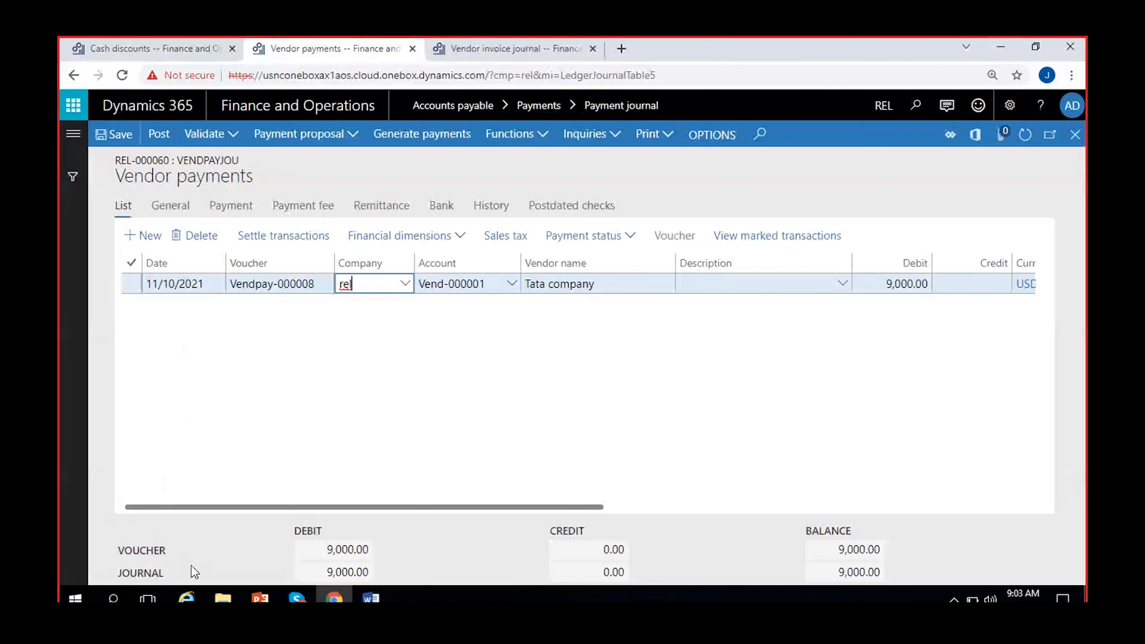
left_click(399, 459)
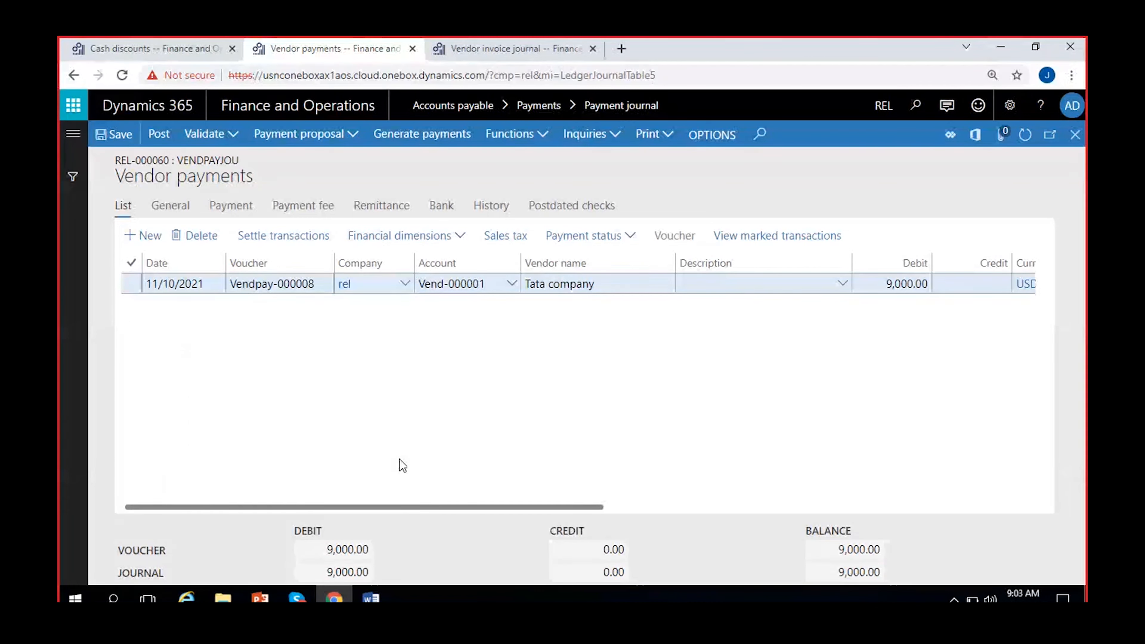
Set the payment line's offset account type to Bank and its offset account to the ICICI Current Account.
scroll(399, 459, "right", 8)
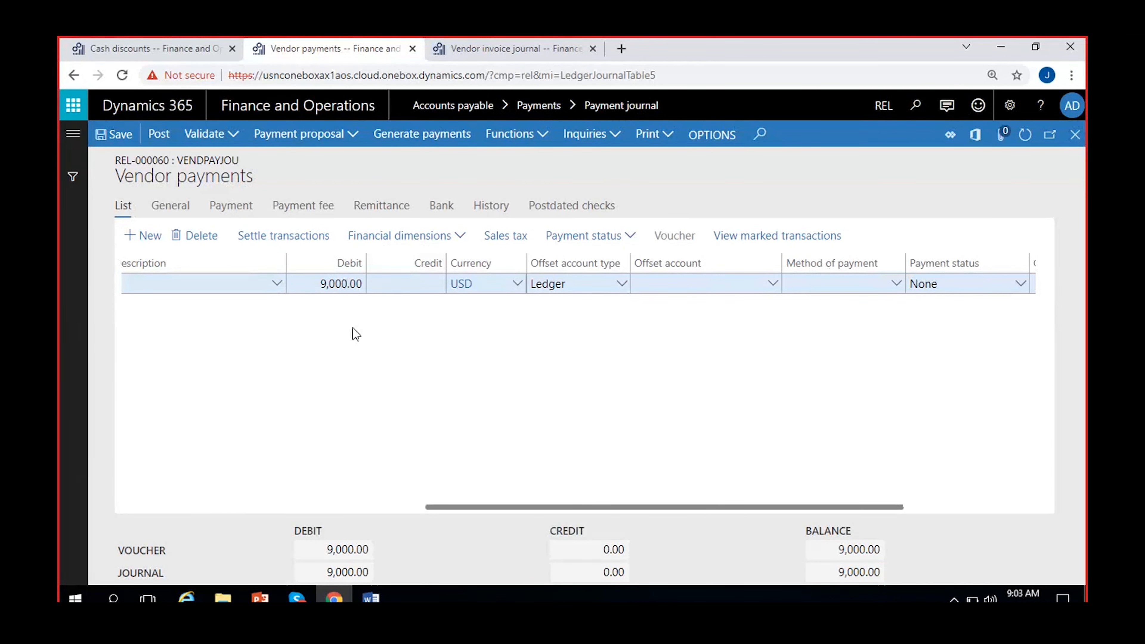
left_click(622, 284)
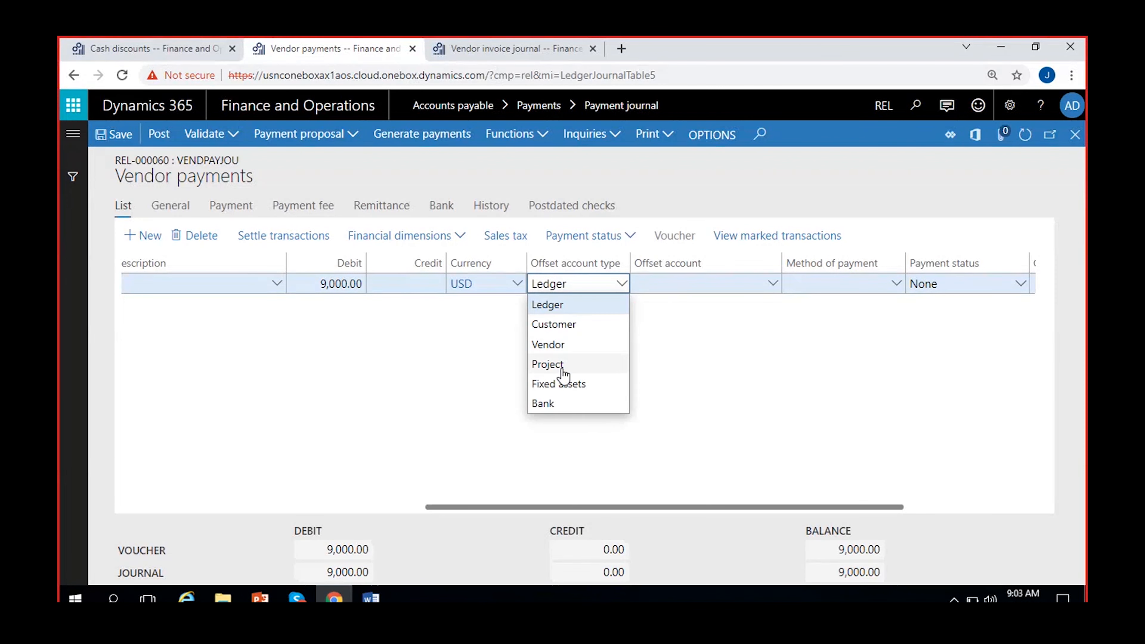
left_click(559, 402)
left_click(776, 284)
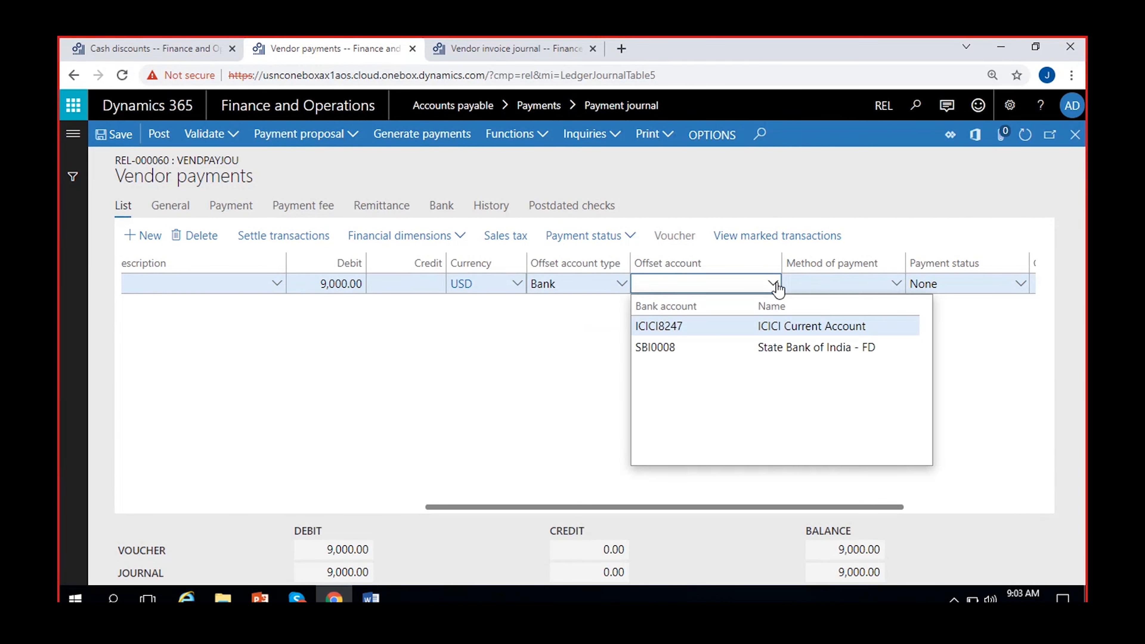
left_click(707, 325)
left_click(307, 432)
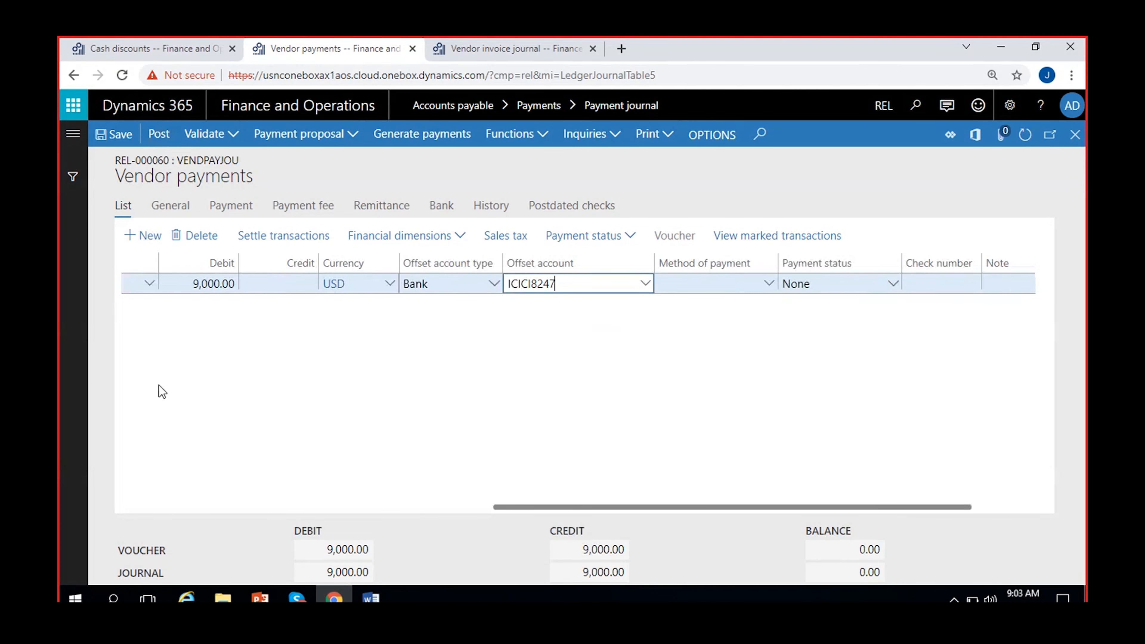
Post the vendor payment journal and open the voucher transactions of the posted payment.
left_click(163, 145)
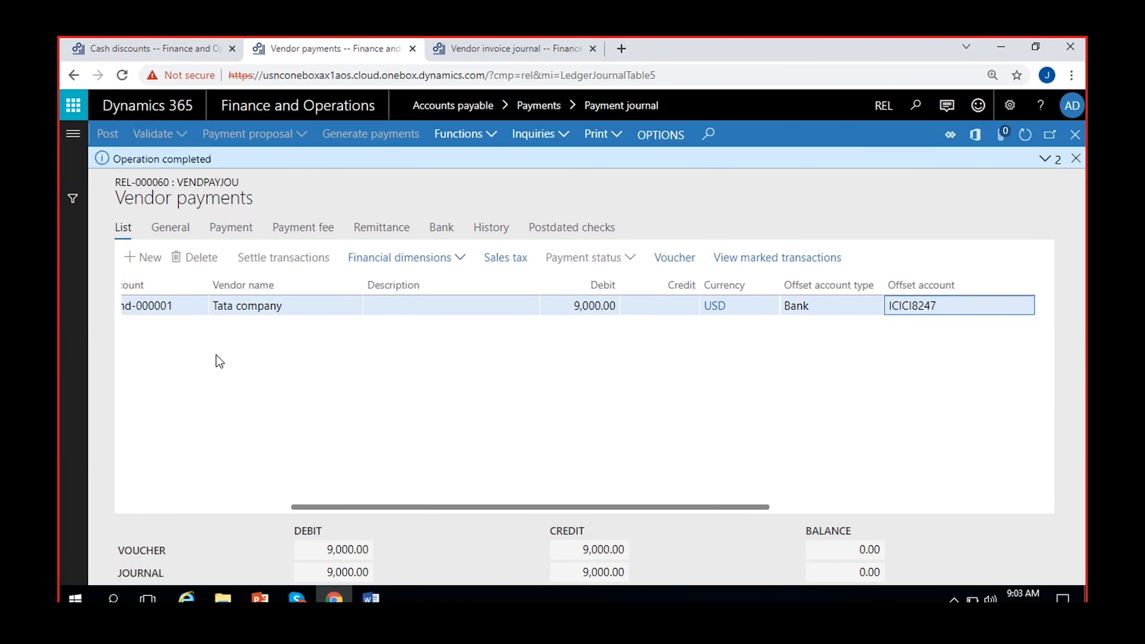
left_click(675, 262)
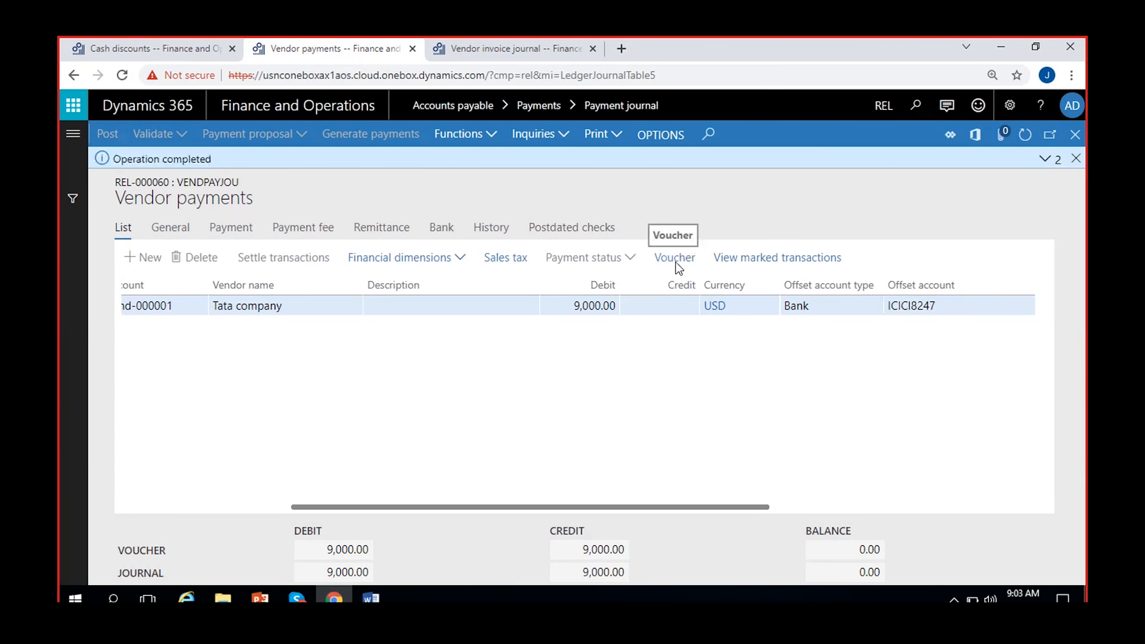
left_click(674, 262)
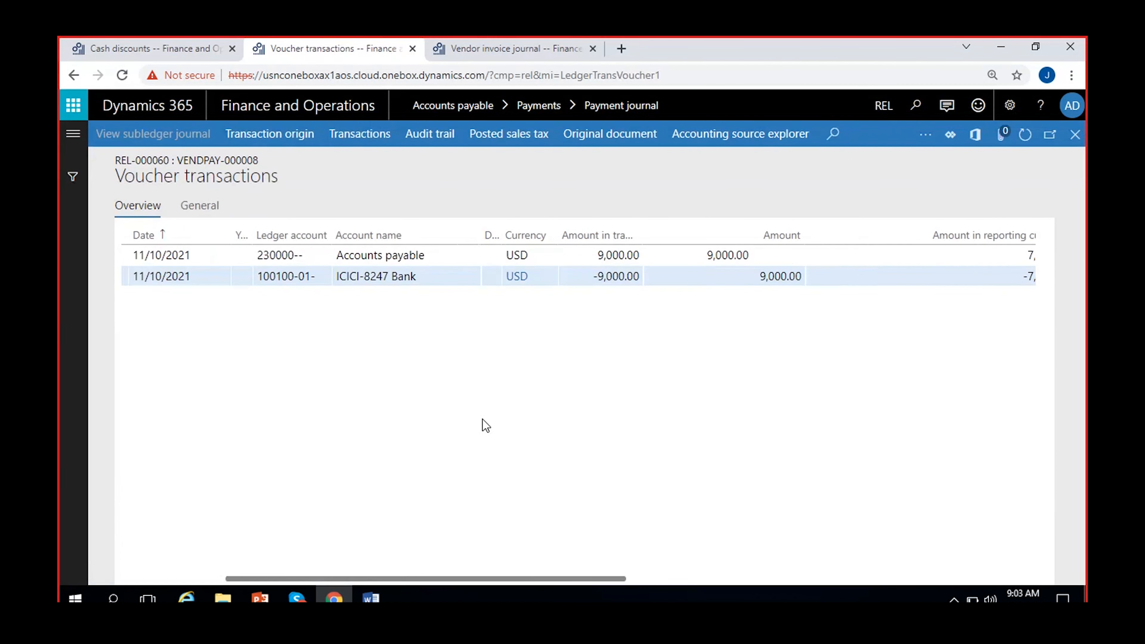
Check the transaction amounts of the payment voucher's accounts payable and bank lines, and open all related vouchers.
left_click(599, 256)
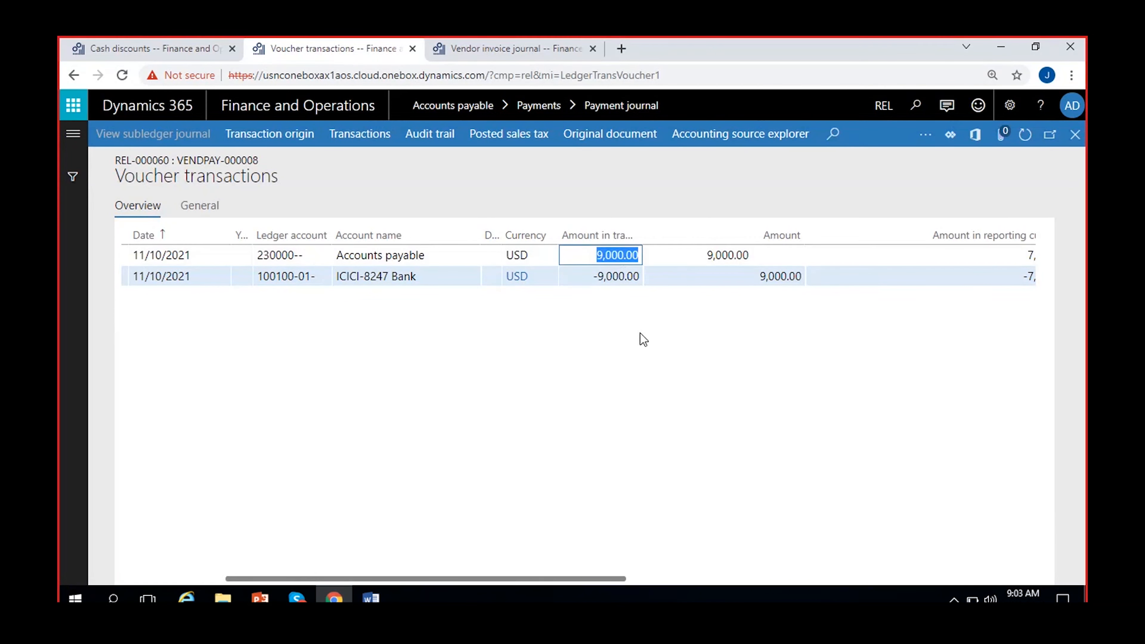
left_click(601, 273)
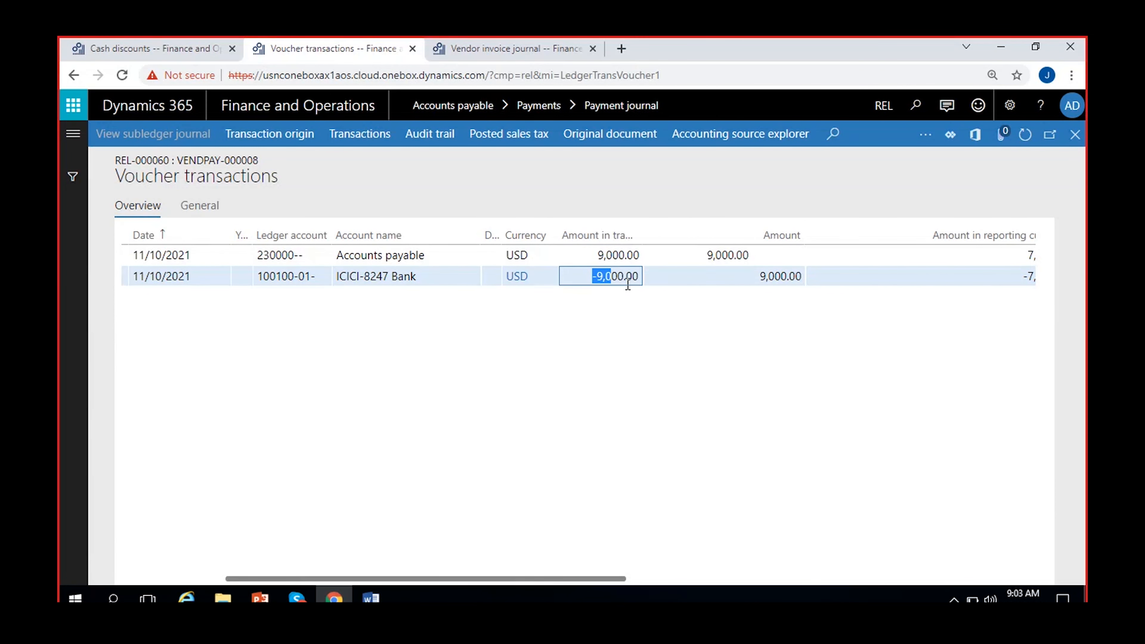
left_click(675, 383)
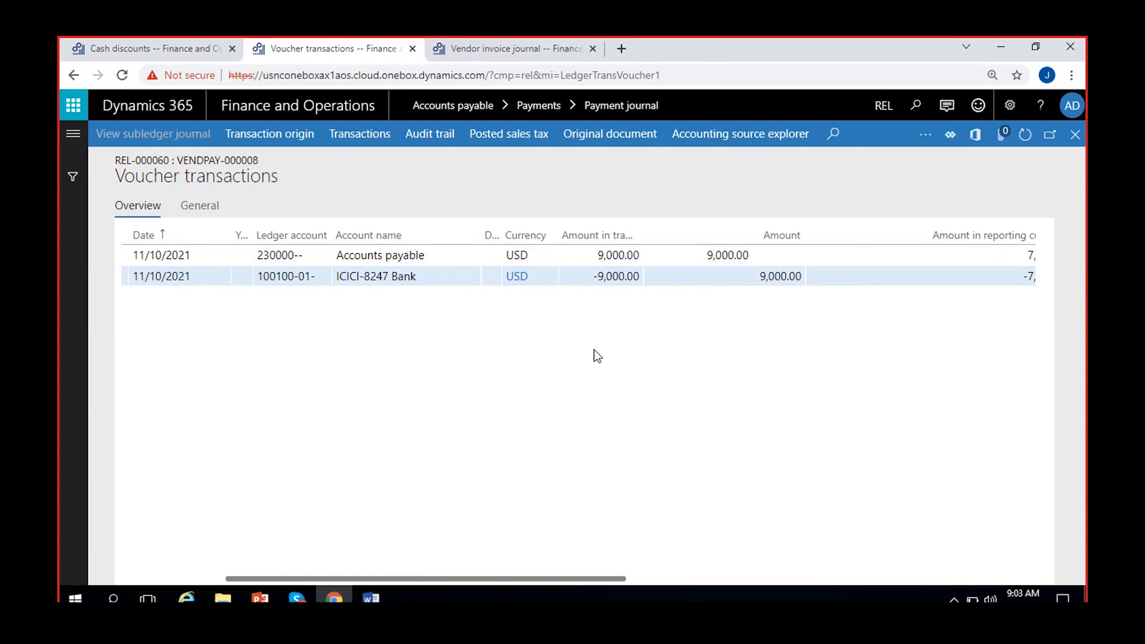
left_click(925, 135)
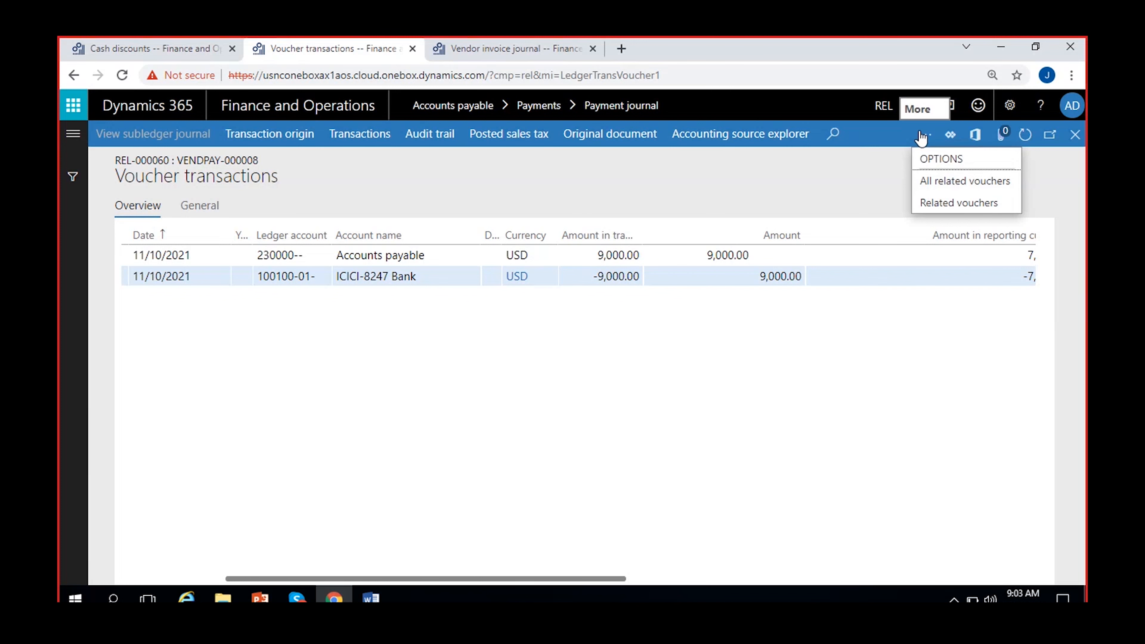
left_click(940, 183)
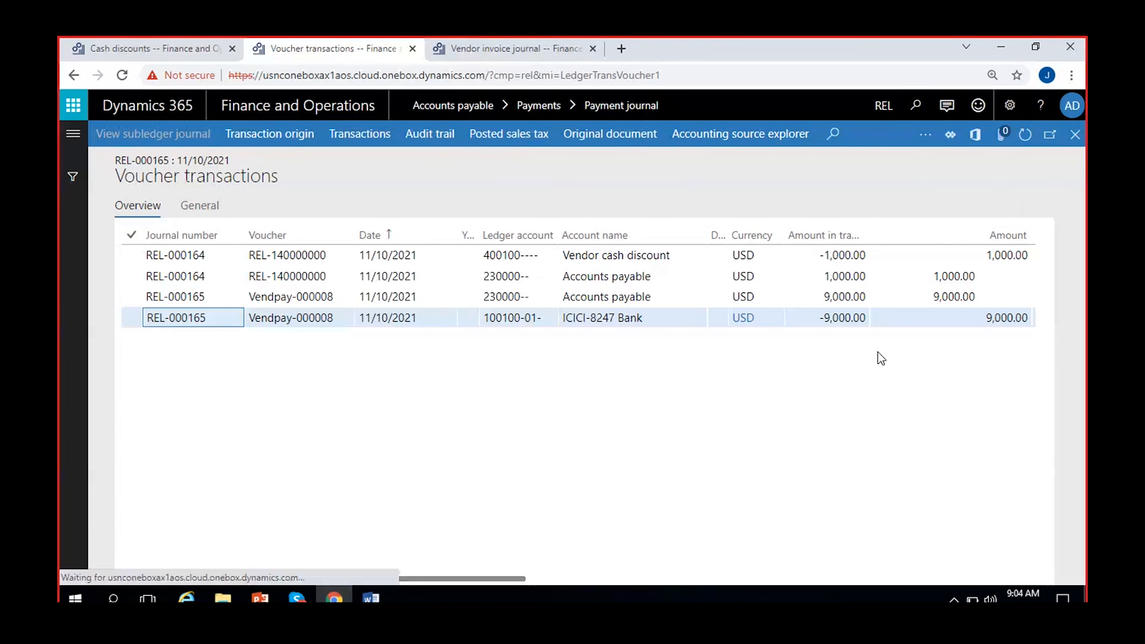
Examine the amounts posted to the vendor cash discount, accounts payable and ICICI bank lines across the related vouchers.
scroll(654, 420, "right", 2)
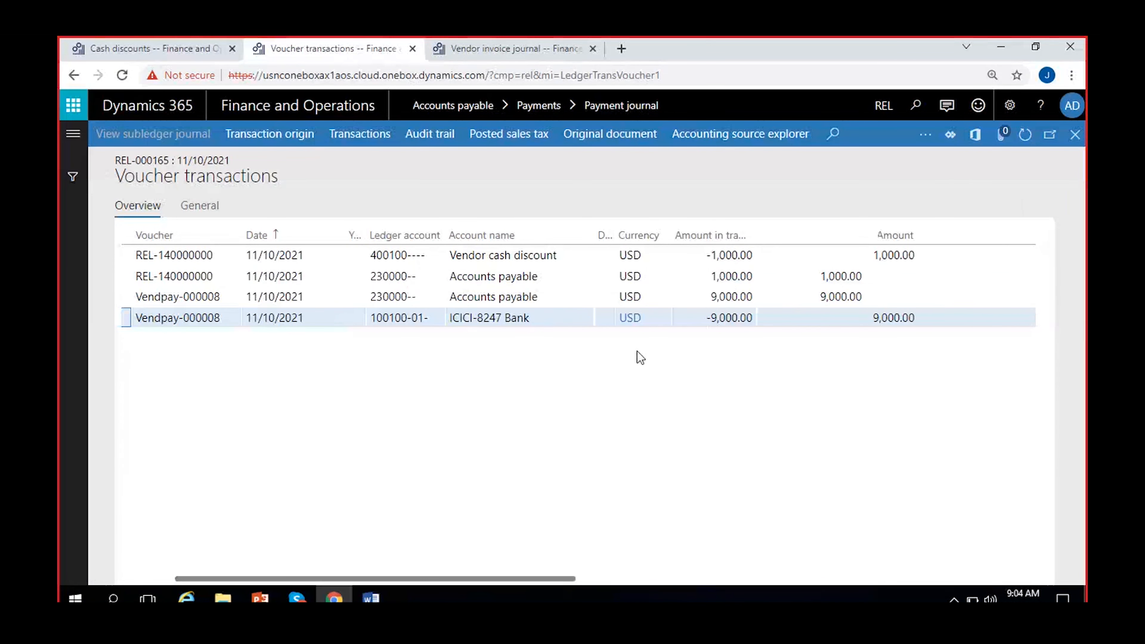
left_click(728, 276)
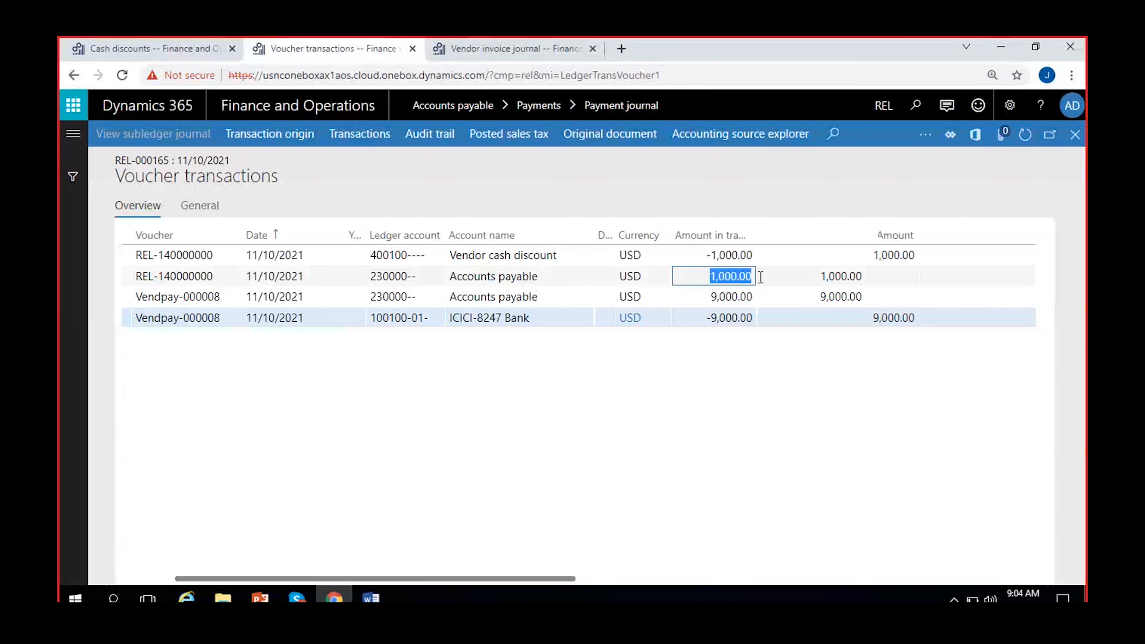
left_click(695, 254)
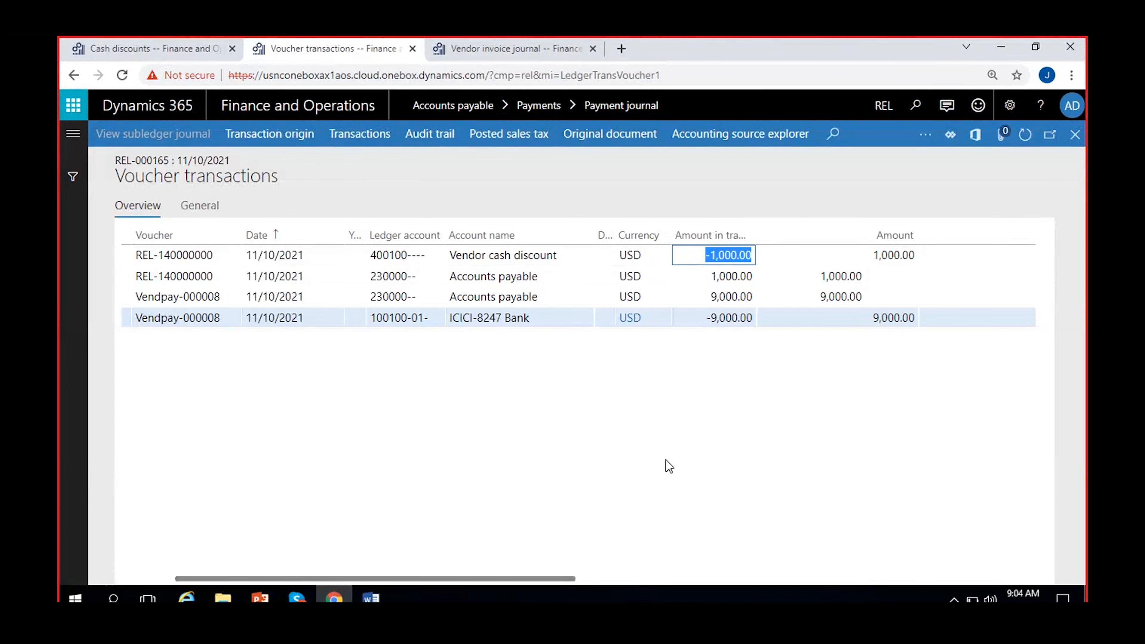
left_click(549, 255)
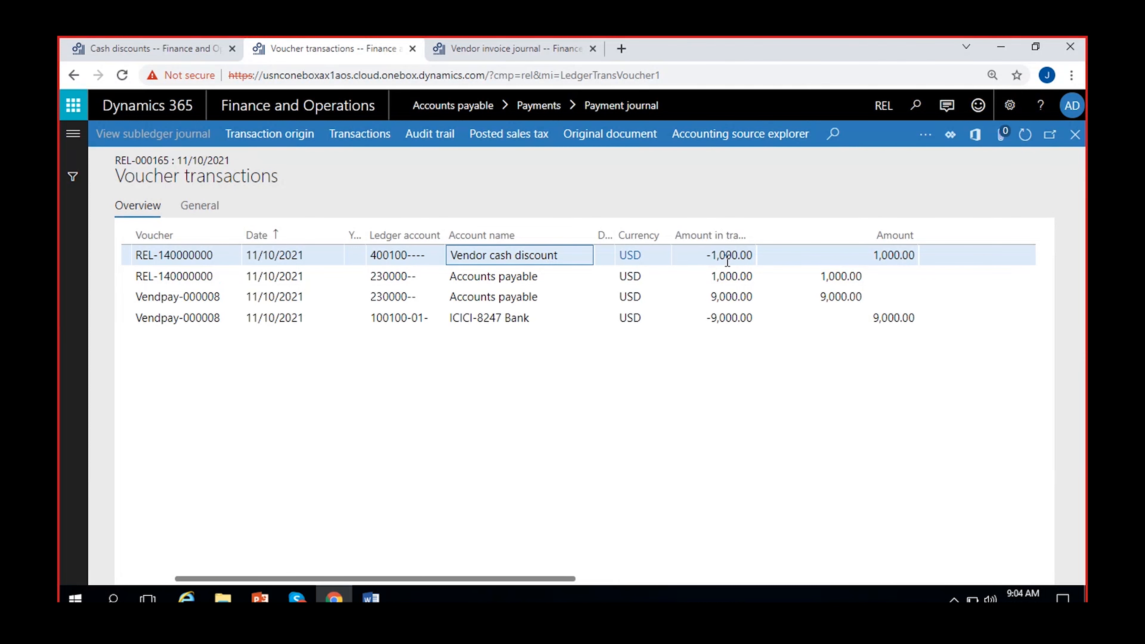
left_click(700, 255)
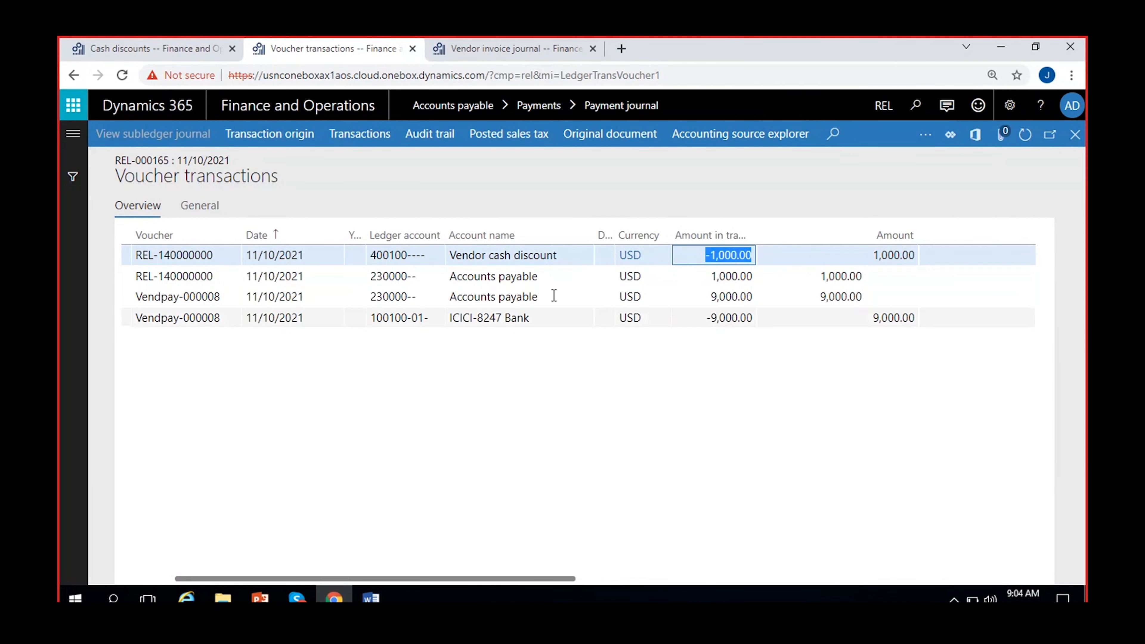
left_click(540, 276)
left_click(702, 276)
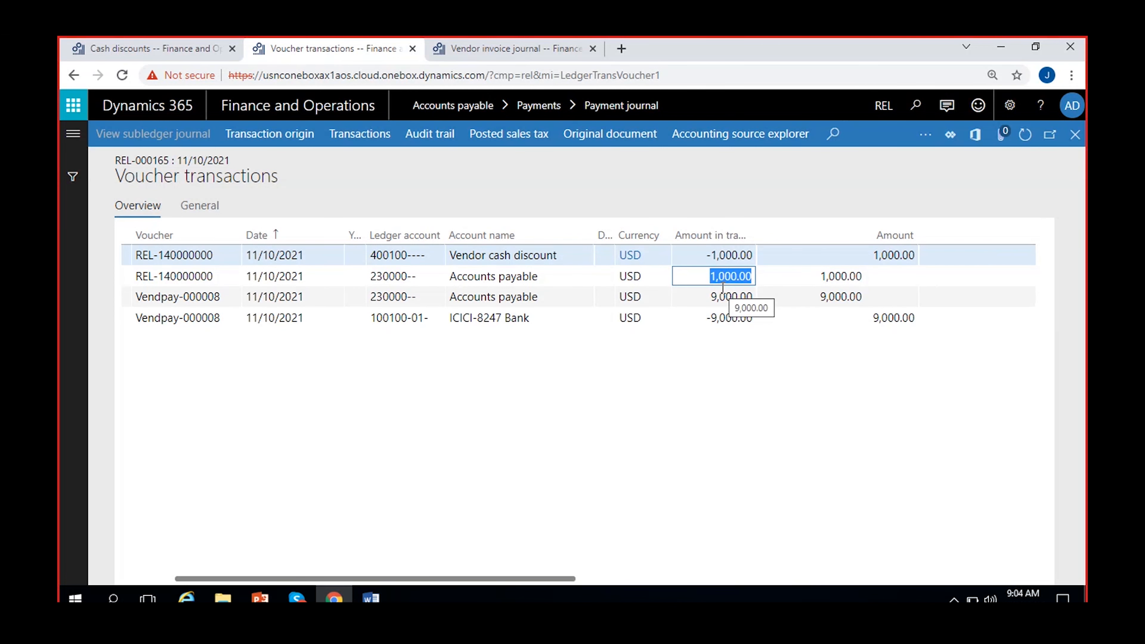
left_click(739, 318)
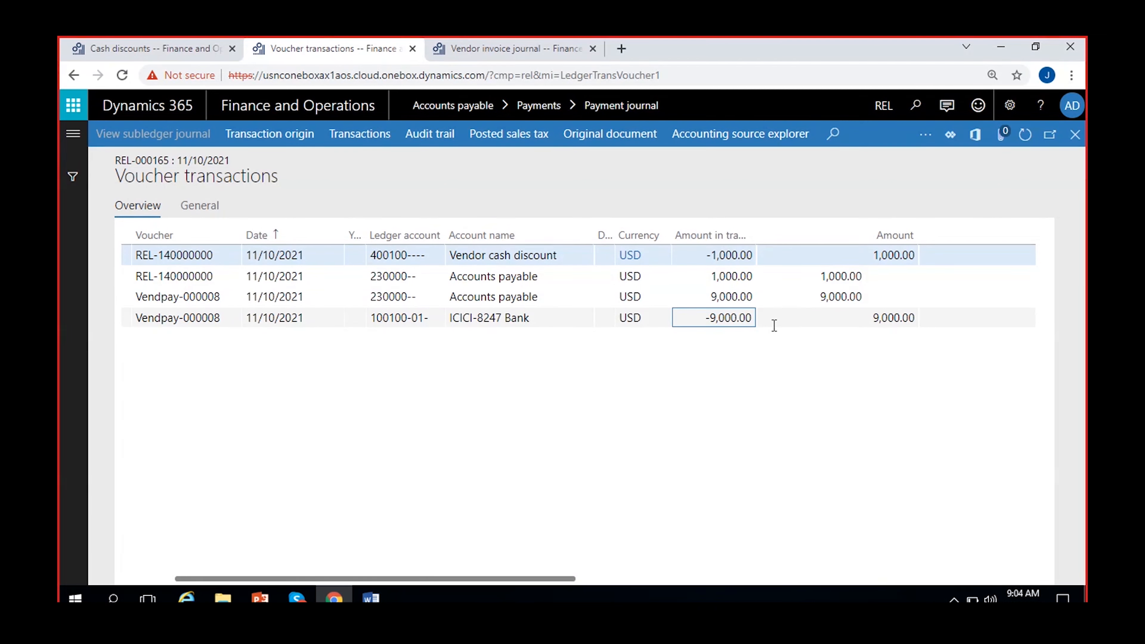
left_click(705, 252)
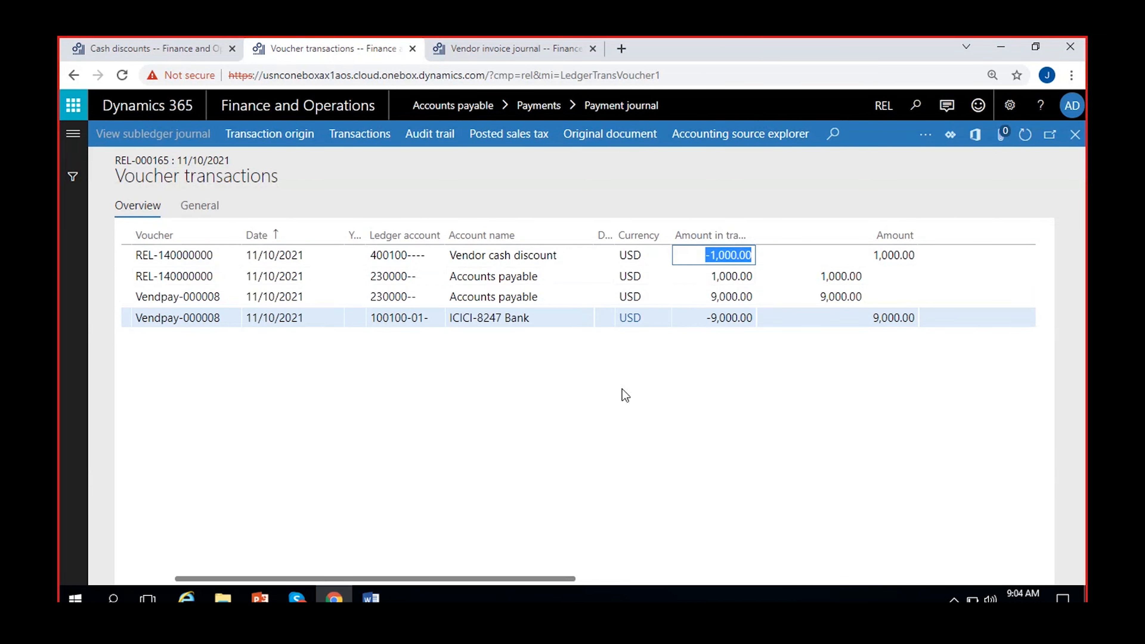
scroll(323, 439, "left", 3)
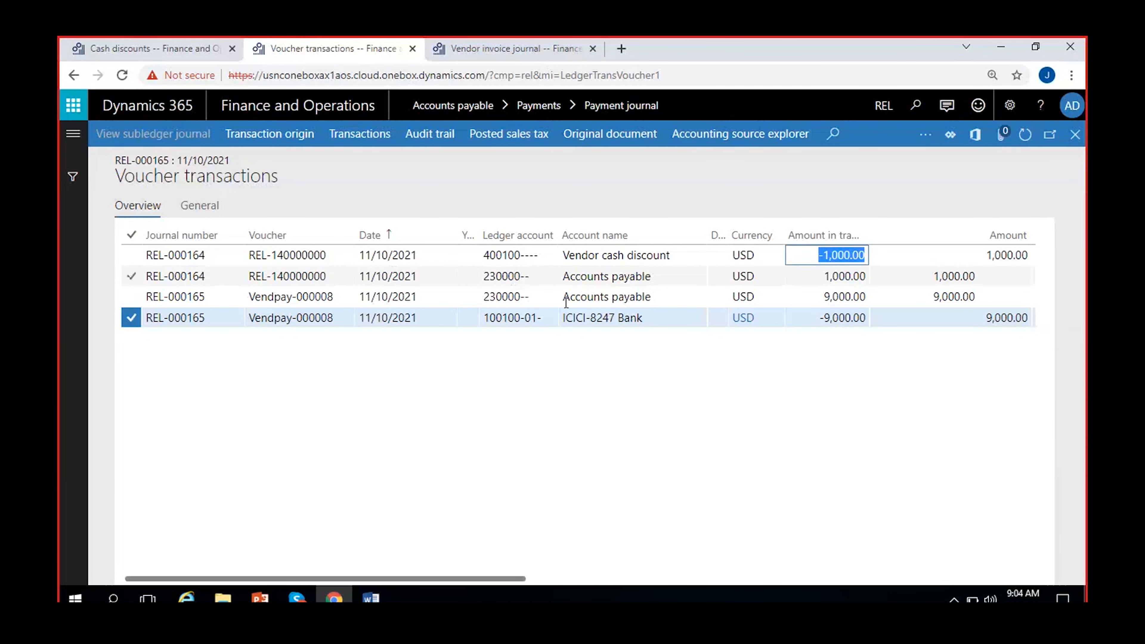
left_click_drag(673, 255, 550, 256)
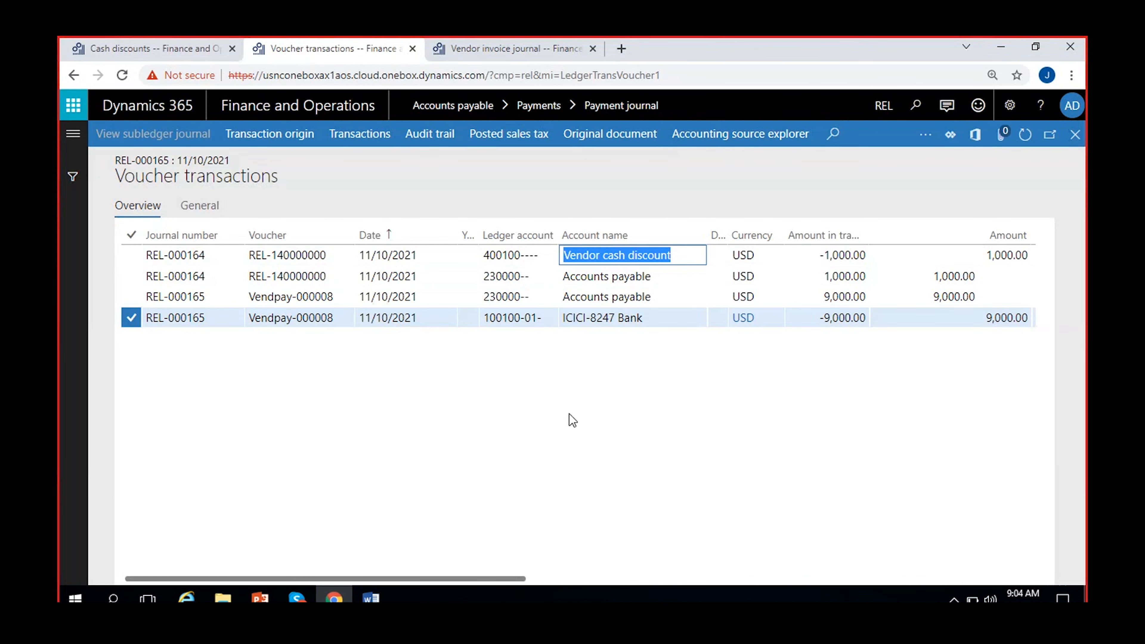
Compare the 10%-10days code's main account for vendor discounts with the ledger account on the voucher's vendor cash discount line.
left_click(172, 48)
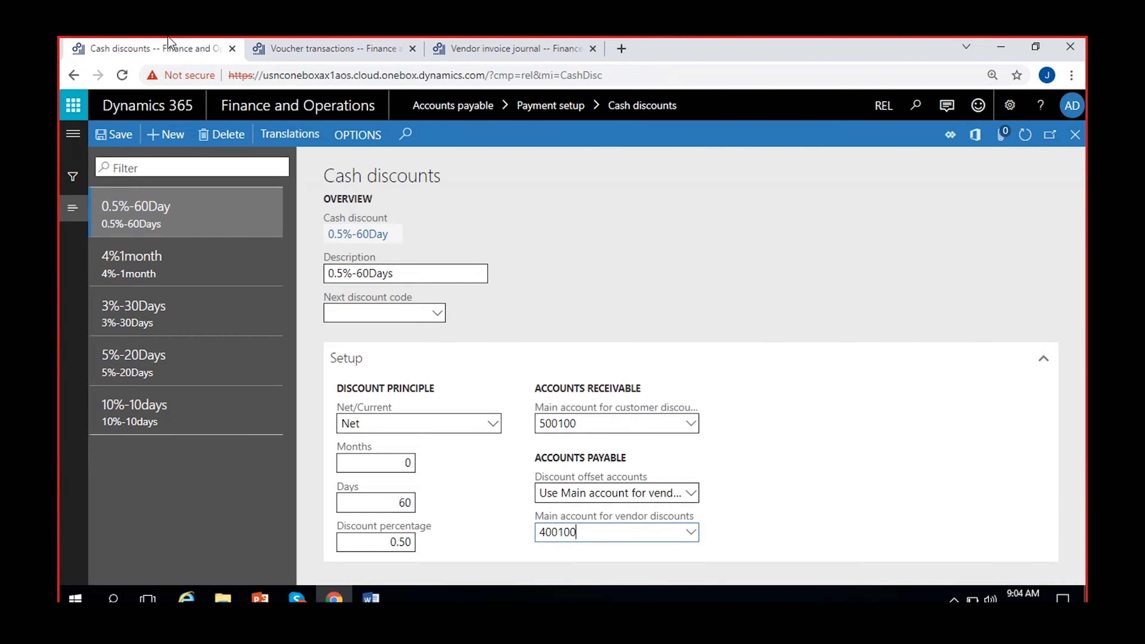
left_click(157, 401)
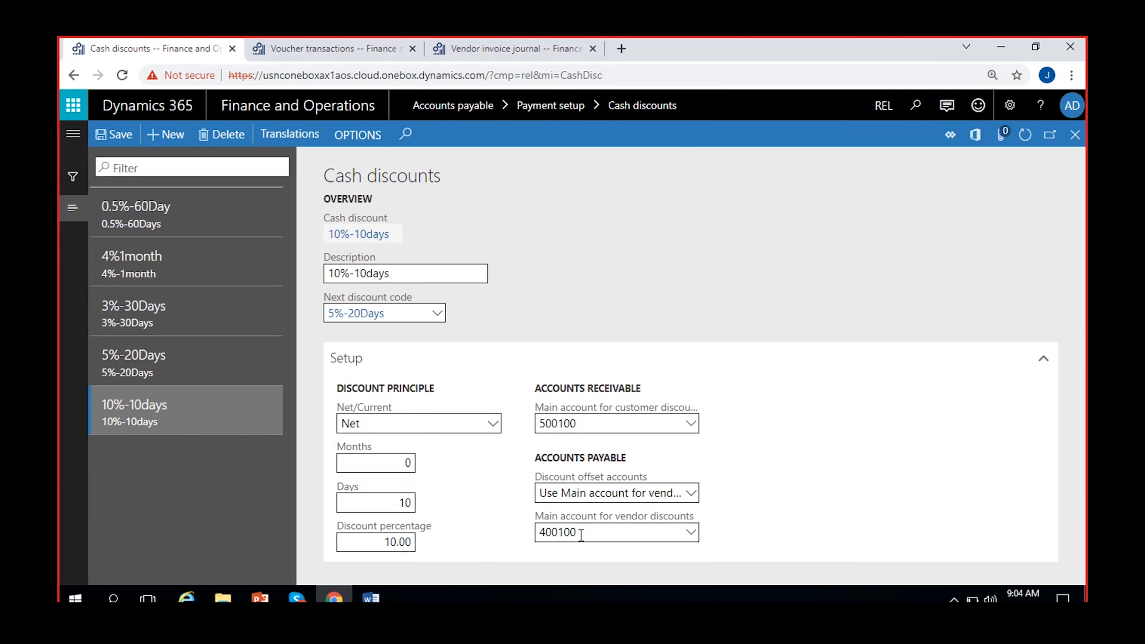
left_click(330, 47)
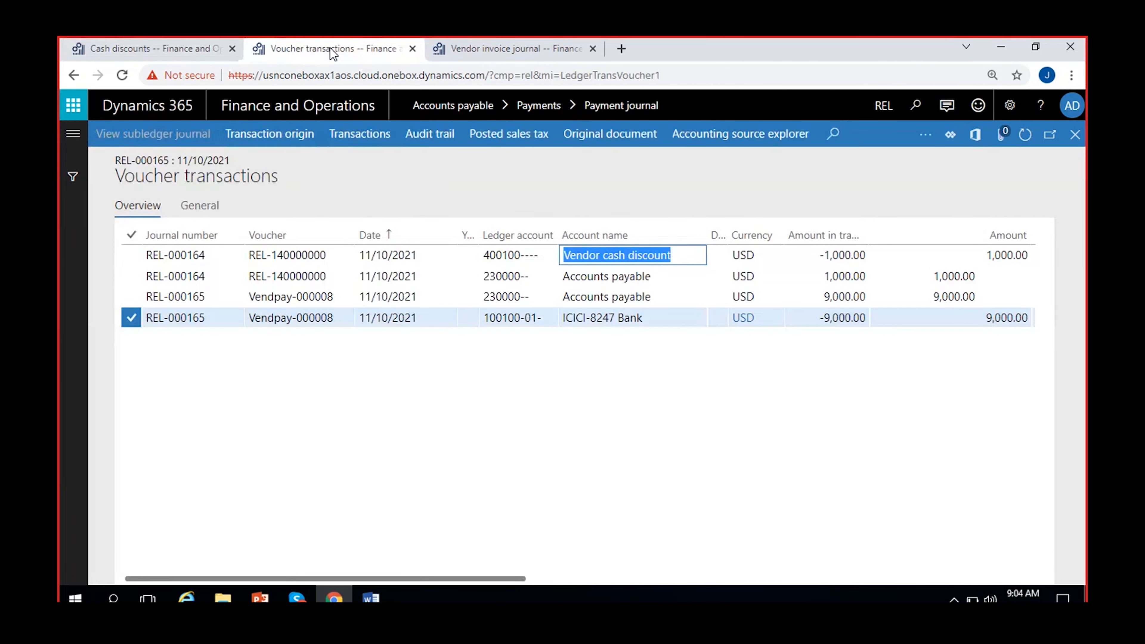
left_click(490, 256)
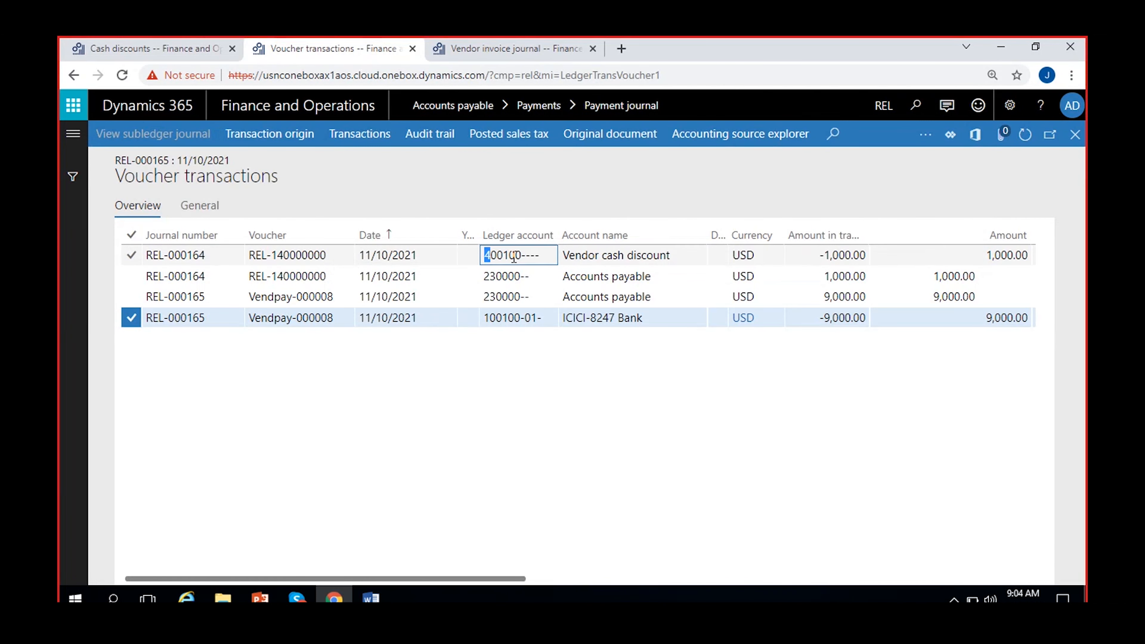
left_click(599, 277)
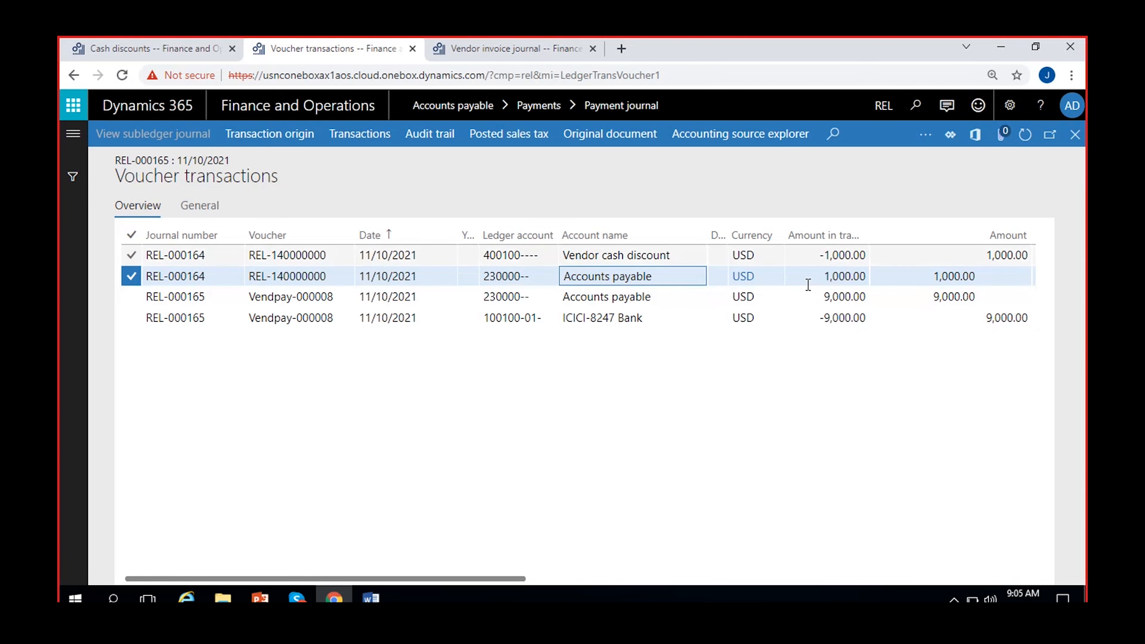
In the Dynamics new Word document, update the payment entries to Accounts payable DR 10000, Bank CR 9000 and Vendor cash discount CR 1000.
left_click(372, 599)
left_click(301, 564)
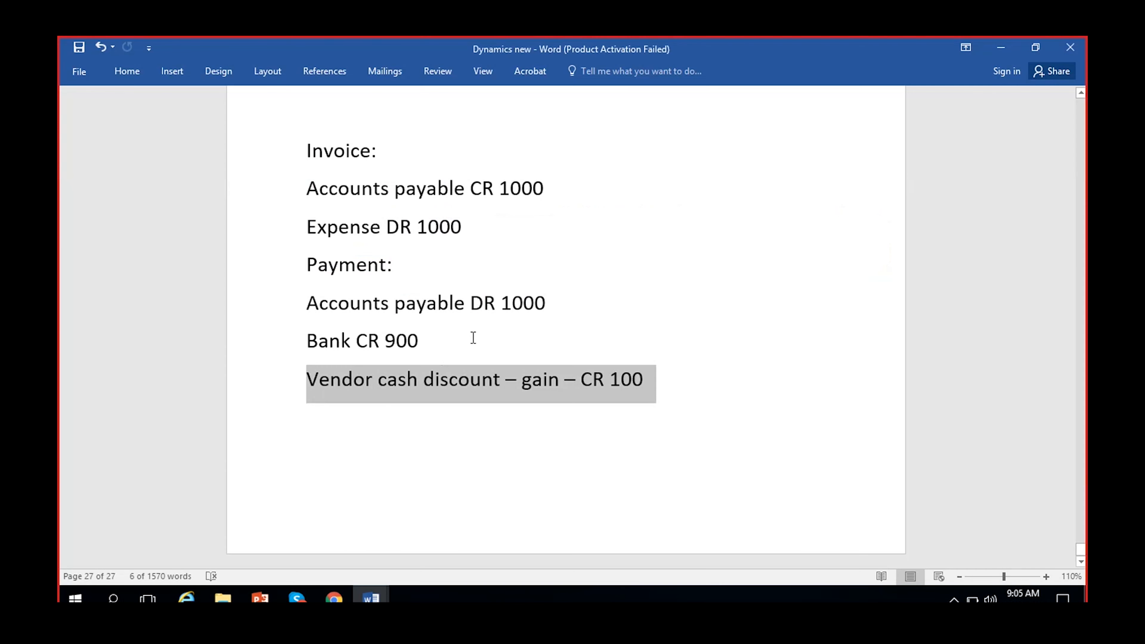
left_click(572, 301)
type("0")
left_click(457, 334)
type("0")
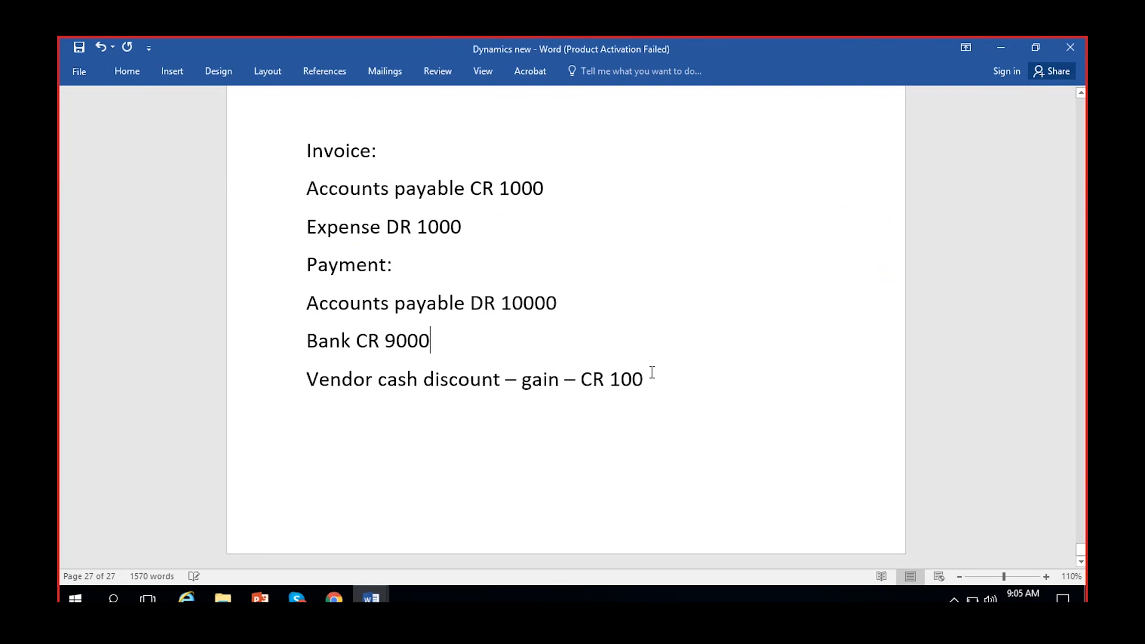
left_click(663, 381)
type("0")
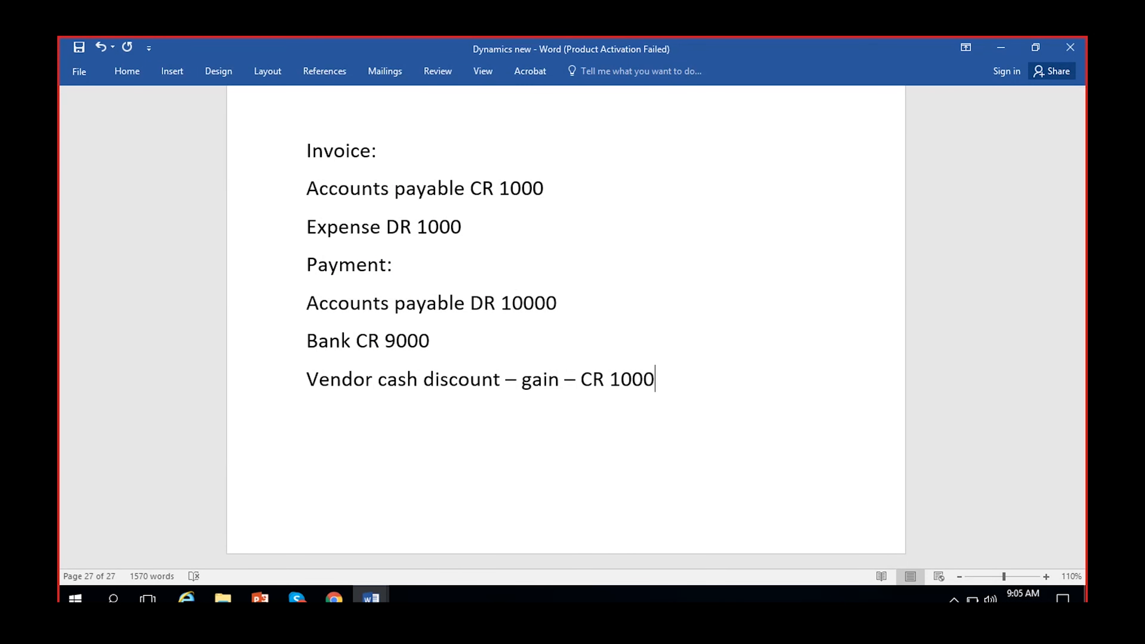
Review the Word payment entries against the accounts payable amounts in the Dynamics 365 voucher transactions.
left_click_drag(672, 388, 220, 311)
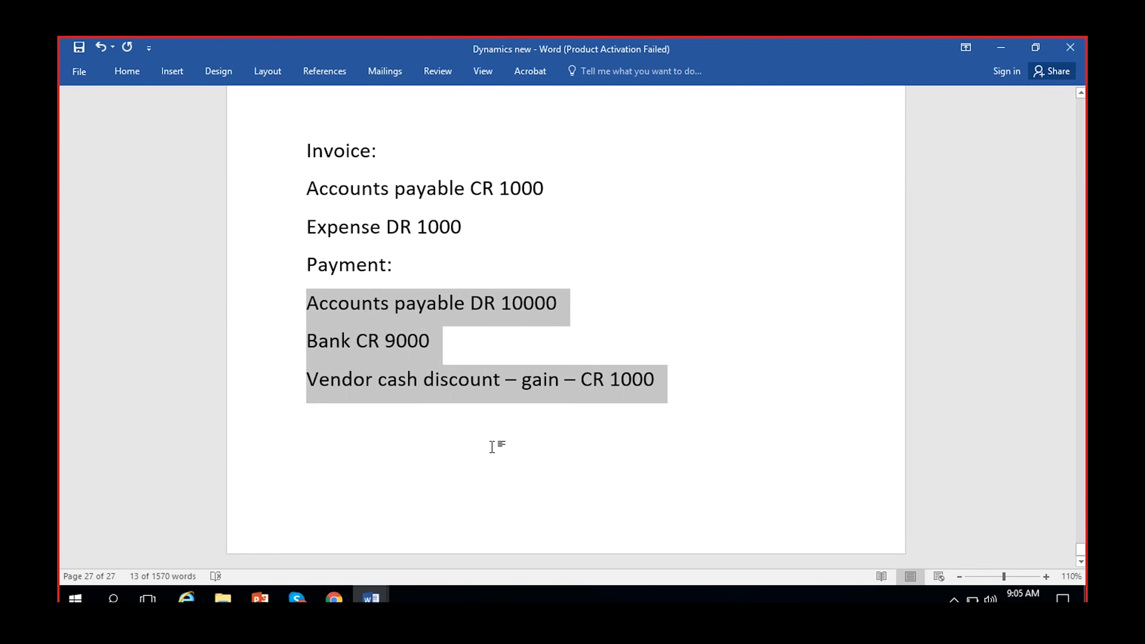
left_click(508, 305)
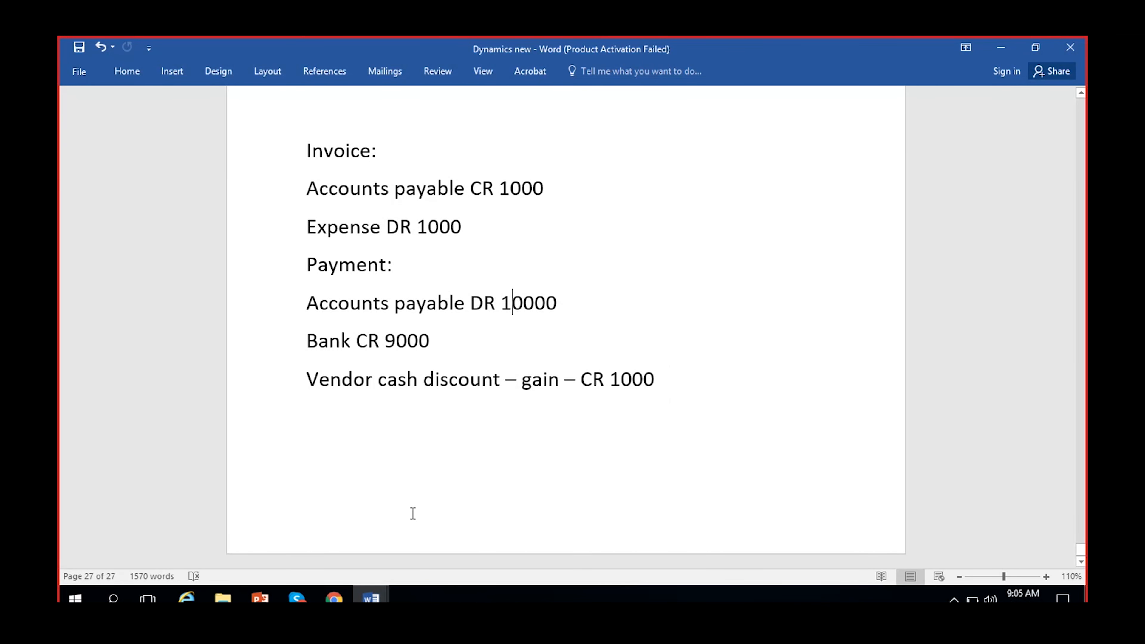
left_click(349, 596)
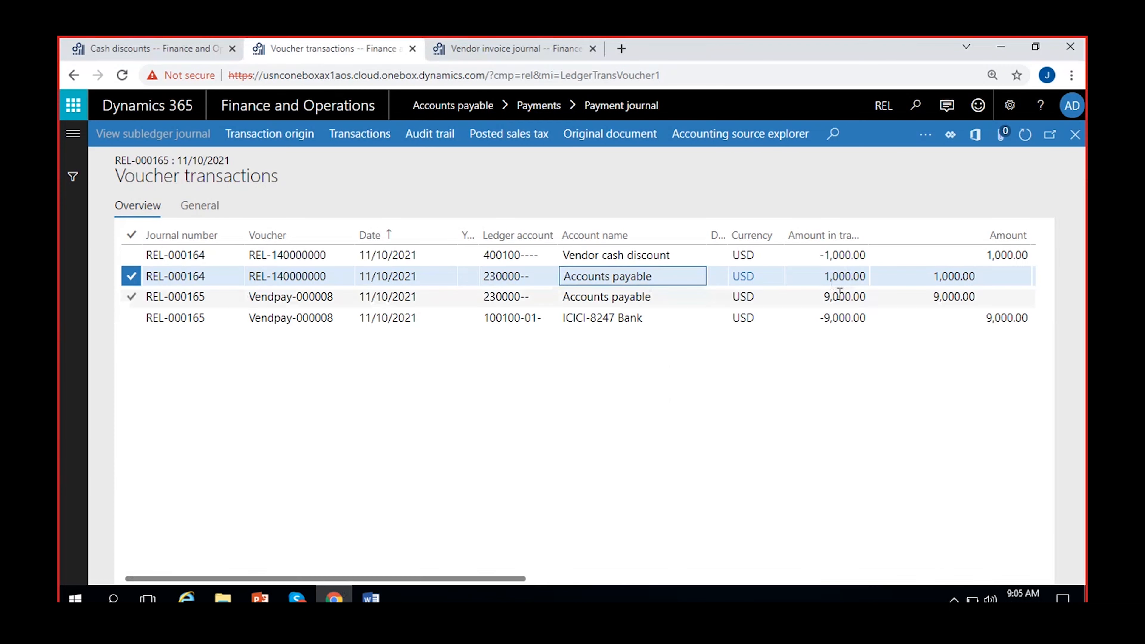
left_click(832, 275)
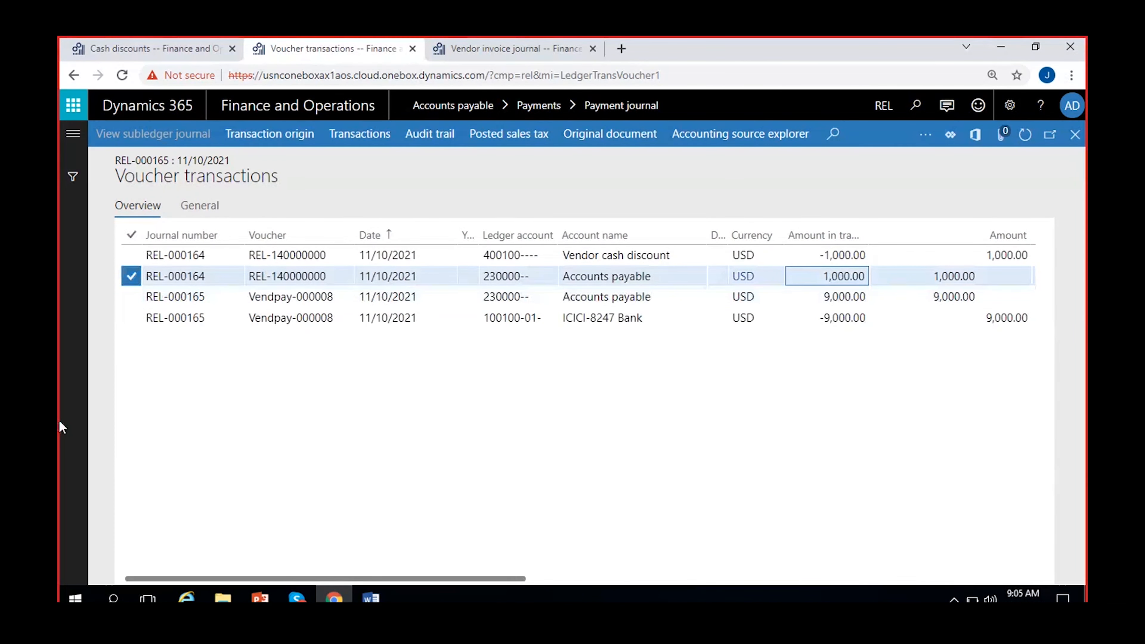